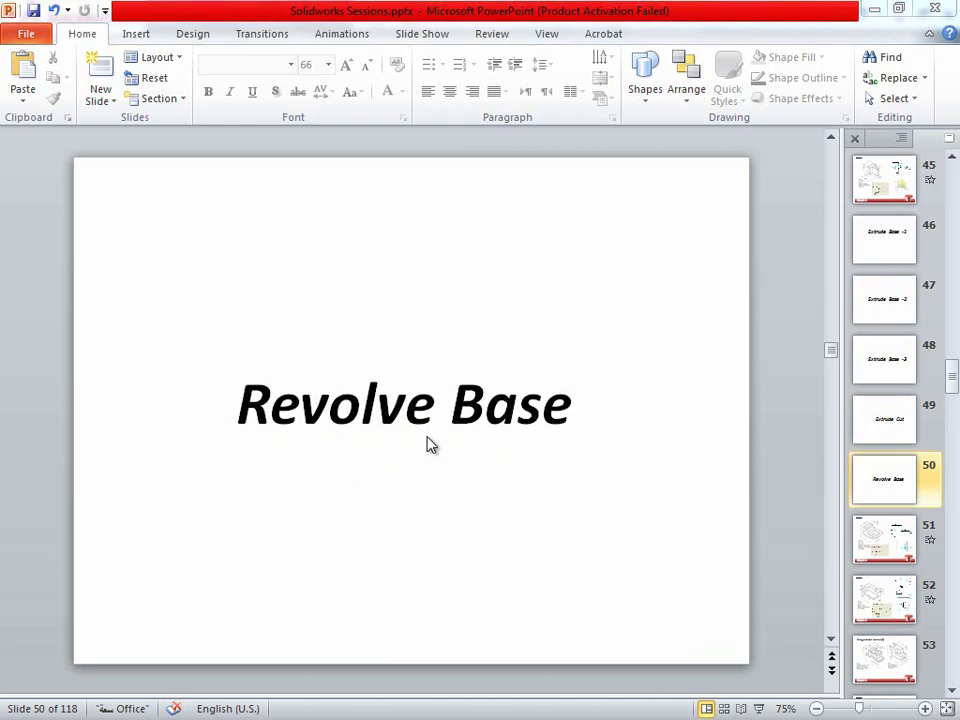
Open the Windows Start menu over the 'Revolve Base' slide in PowerPoint.
key(super)
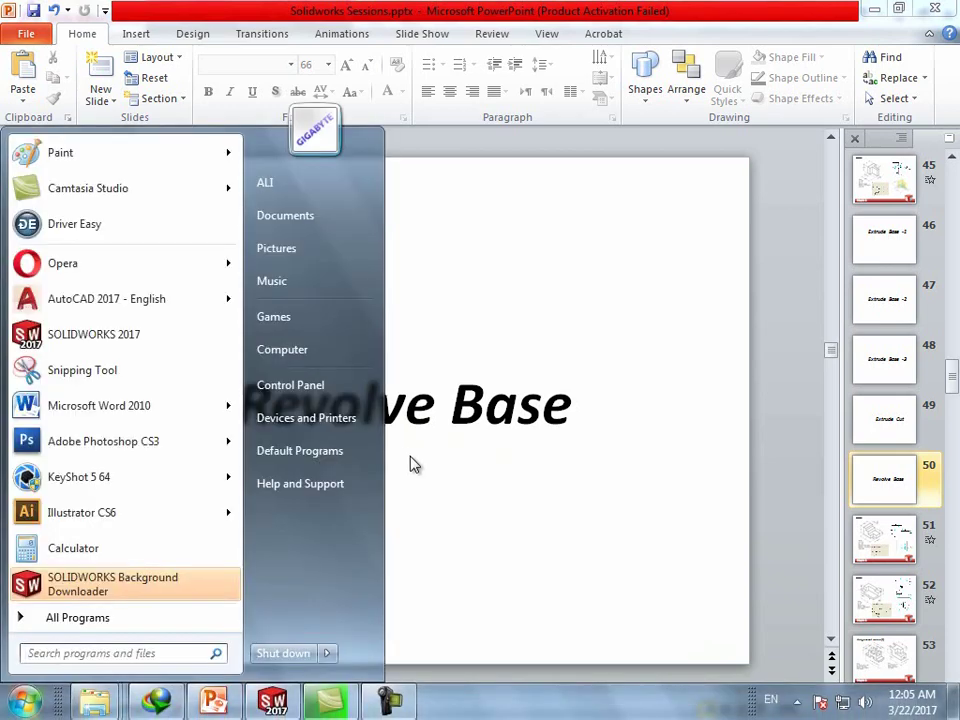
Create a new blank SOLIDWORKS part, Part5, and select its Front Plane.
click(272, 703)
click(180, 14)
mouse_move(179, 15)
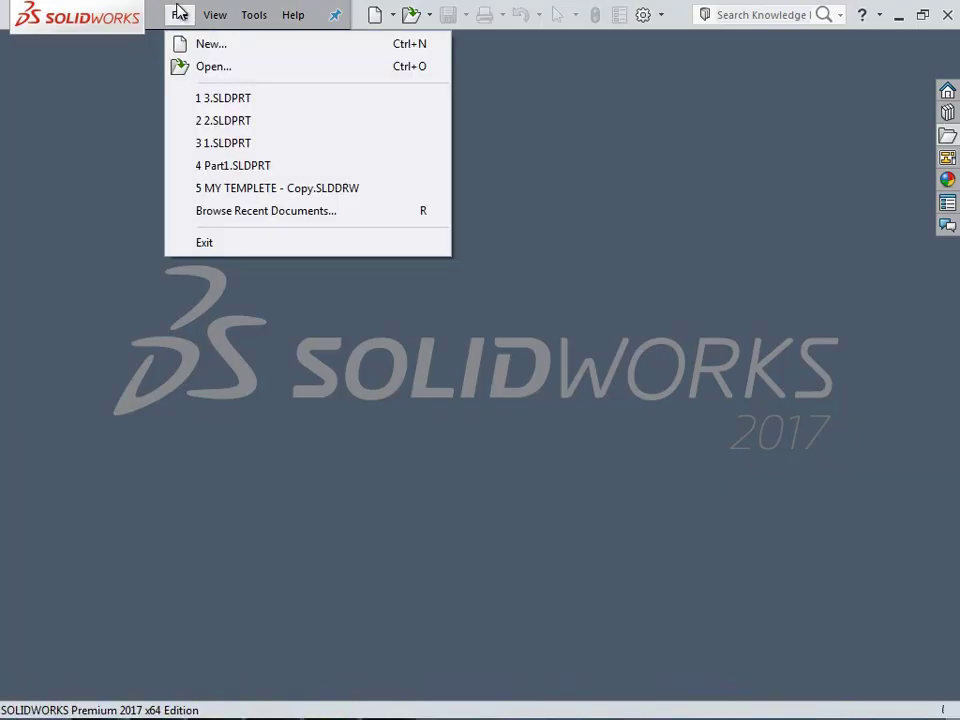
click(193, 45)
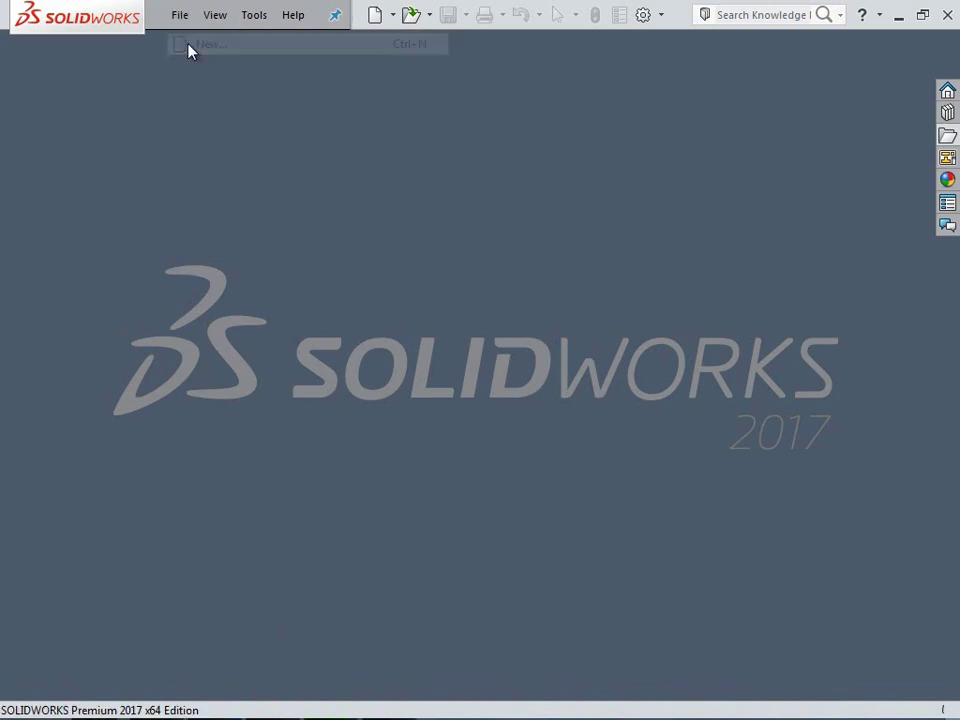
double_click(239, 310)
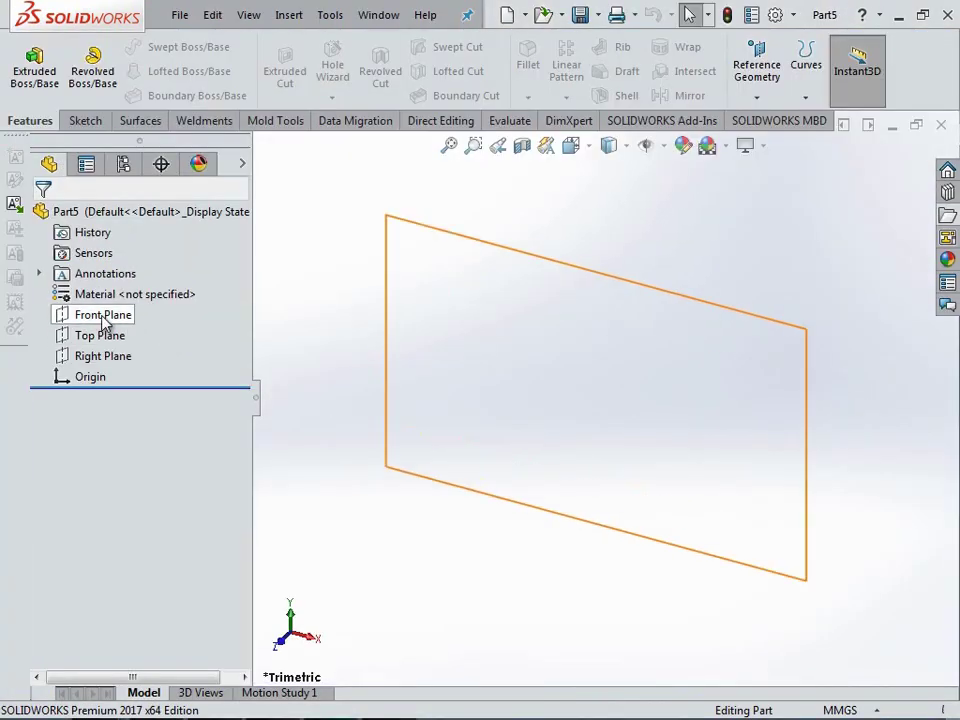
click(104, 318)
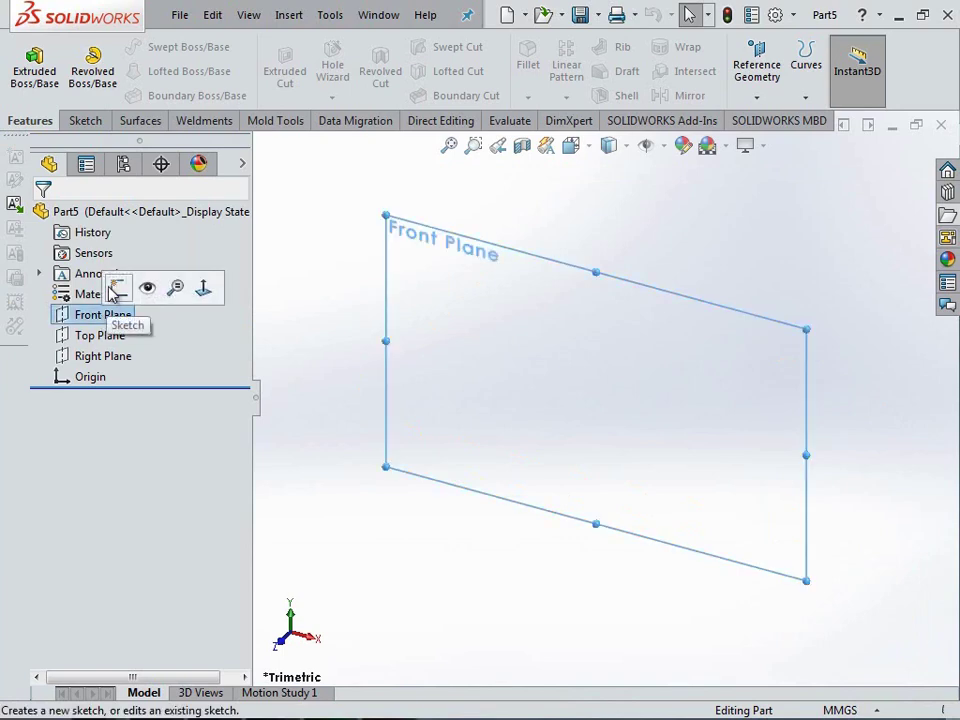
Sketch a corner rectangle from the origin on the Front Plane and exit Sketch1.
click(116, 289)
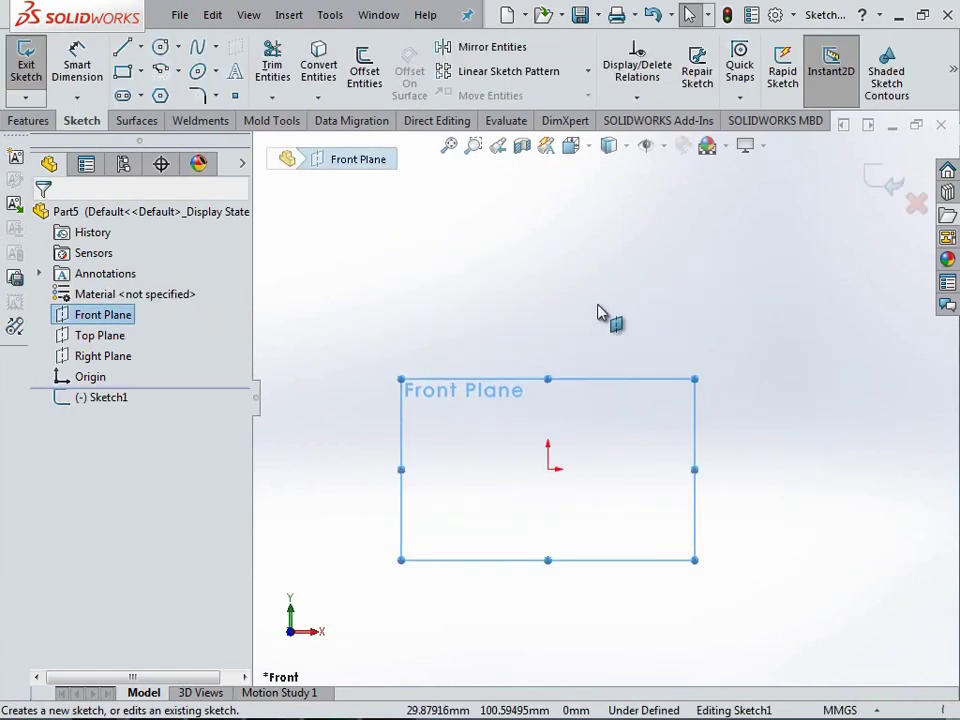
click(123, 72)
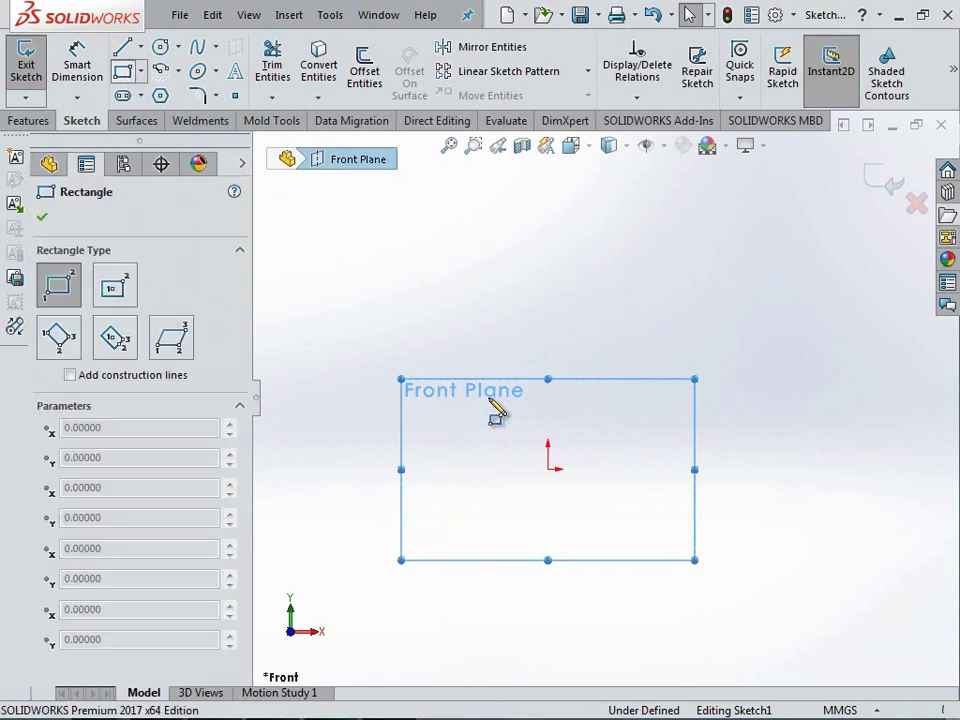
click(550, 470)
click(633, 348)
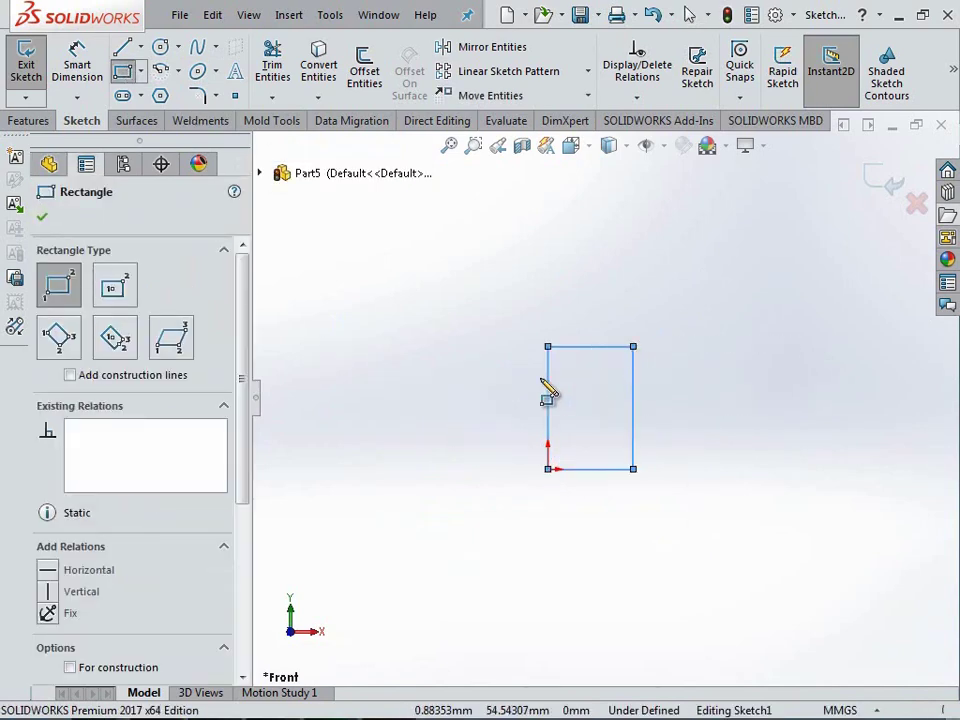
scroll(540, 380, down, 1)
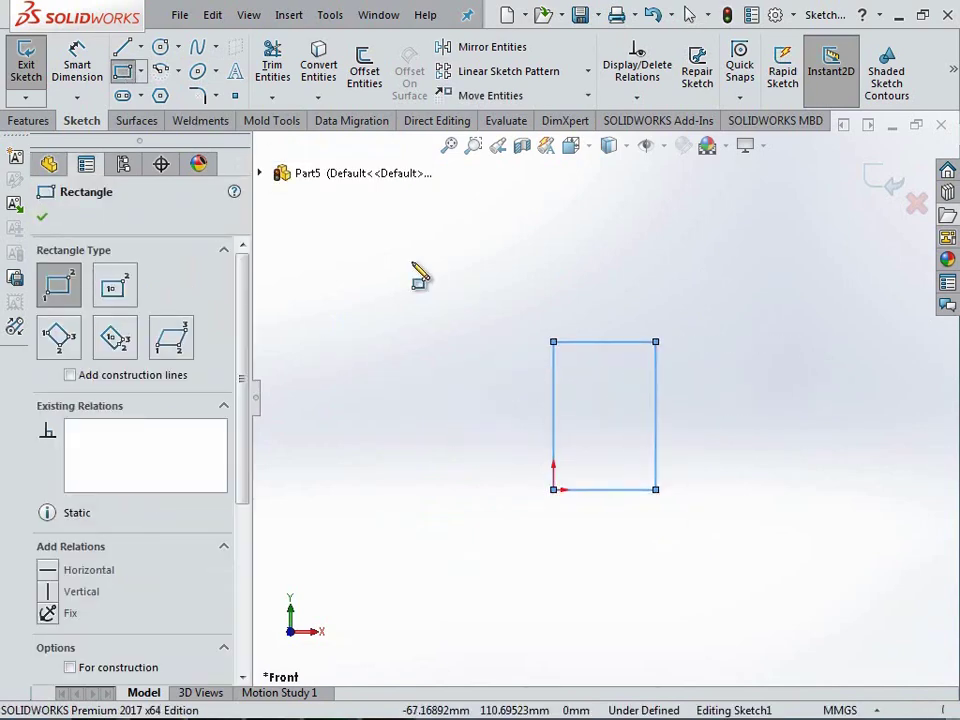
key(Escape)
click(880, 183)
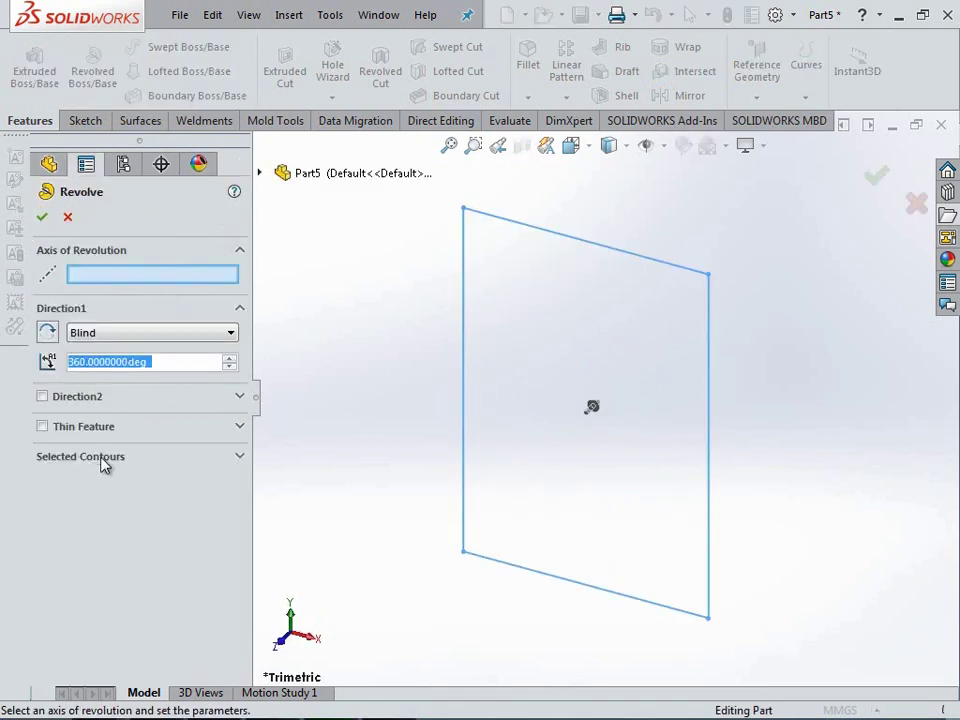
Choose the rectangle region as the revolve profile and its left edge, Line2, as the axis.
click(103, 462)
click(540, 362)
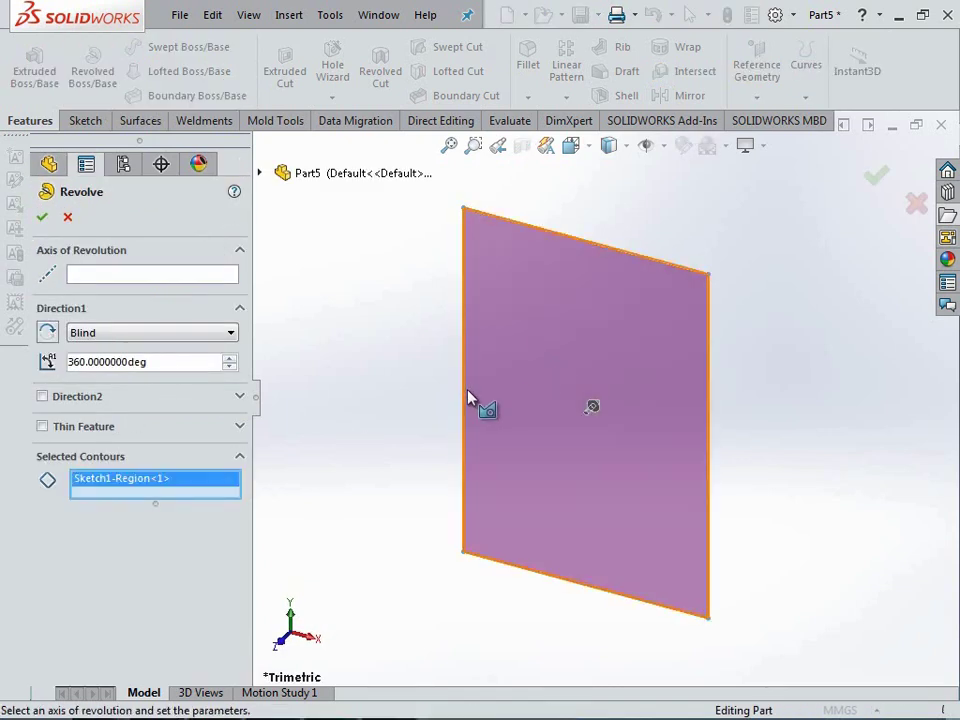
click(113, 276)
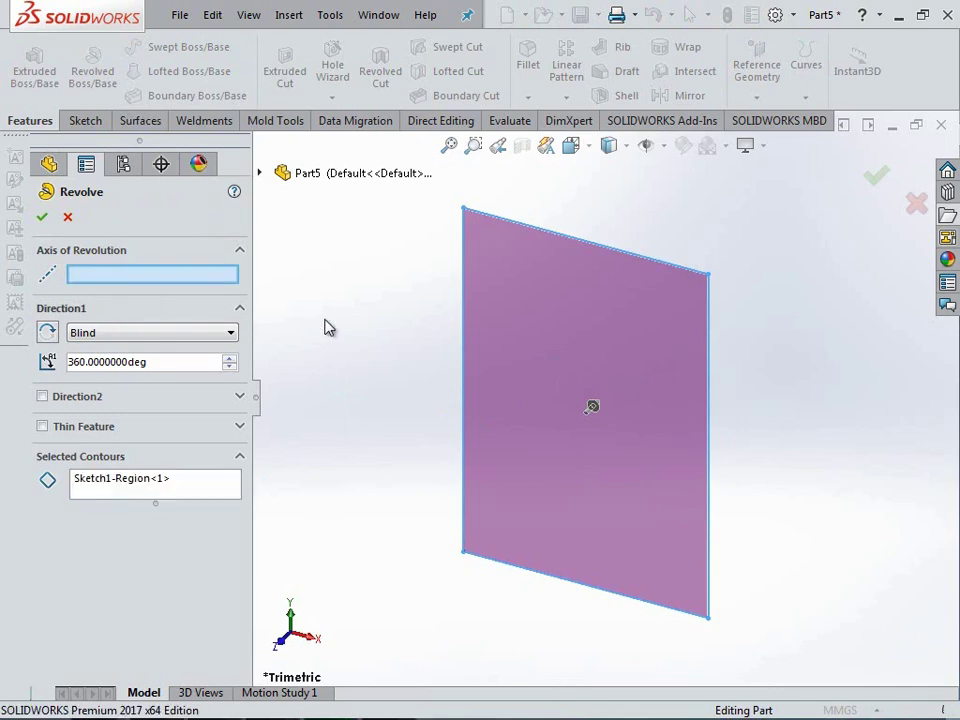
click(463, 279)
scroll(430, 388, up, 5)
mouse_move(480, 450)
middle_down()
mouse_move(488, 343)
mouse_move(497, 390)
mouse_move(430, 394)
mouse_move(593, 375)
middle_up()
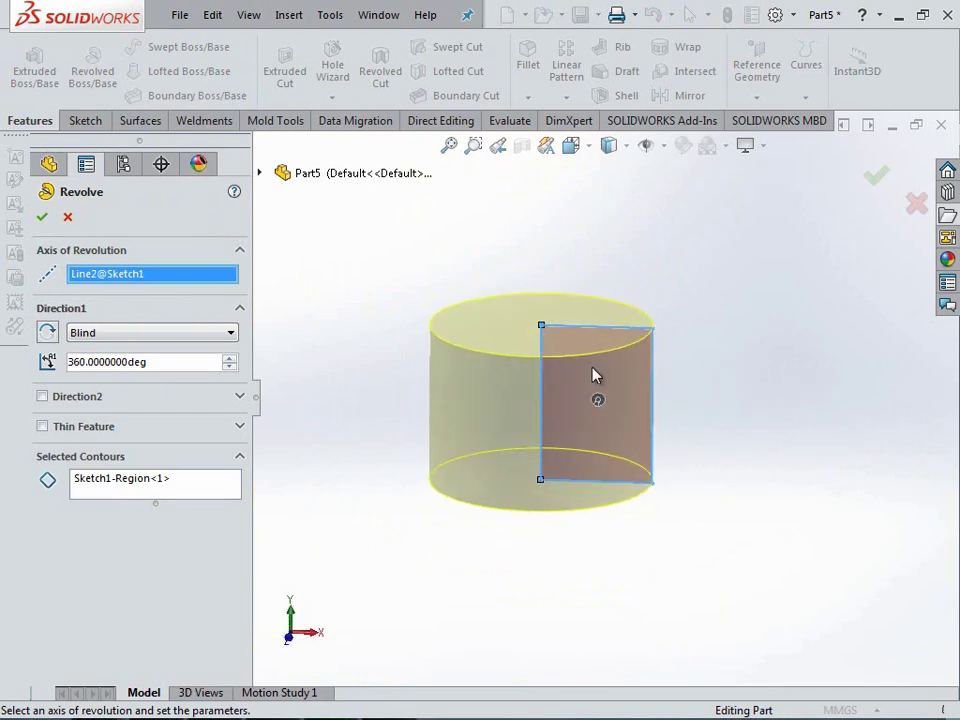
Revolve Blind through 270° and accept, leaving a quarter of the cylinder cut away.
click(175, 335)
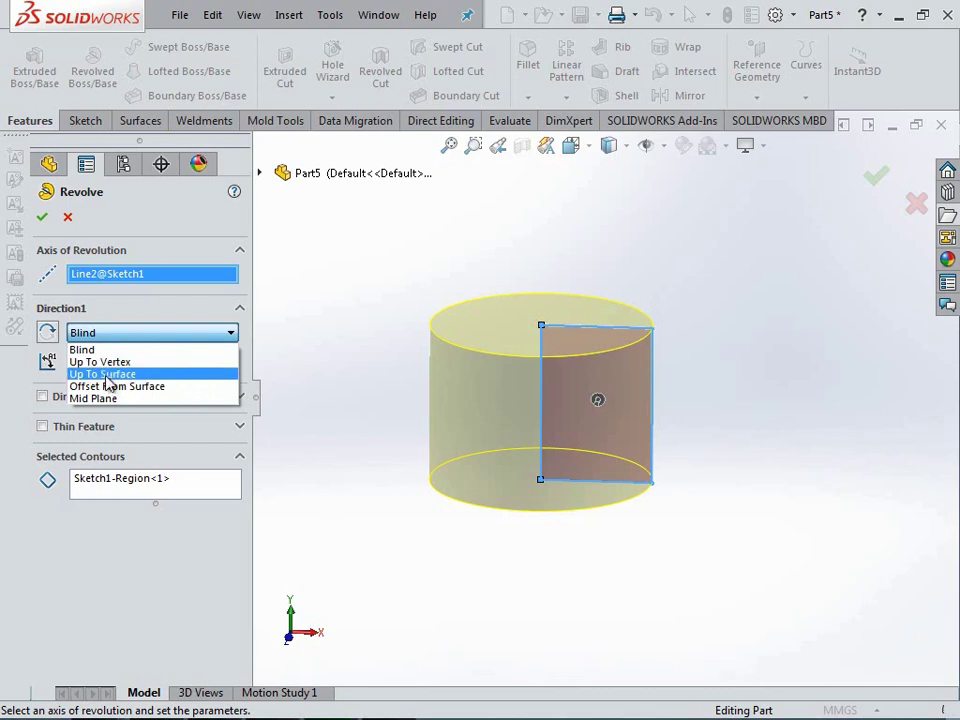
click(22, 390)
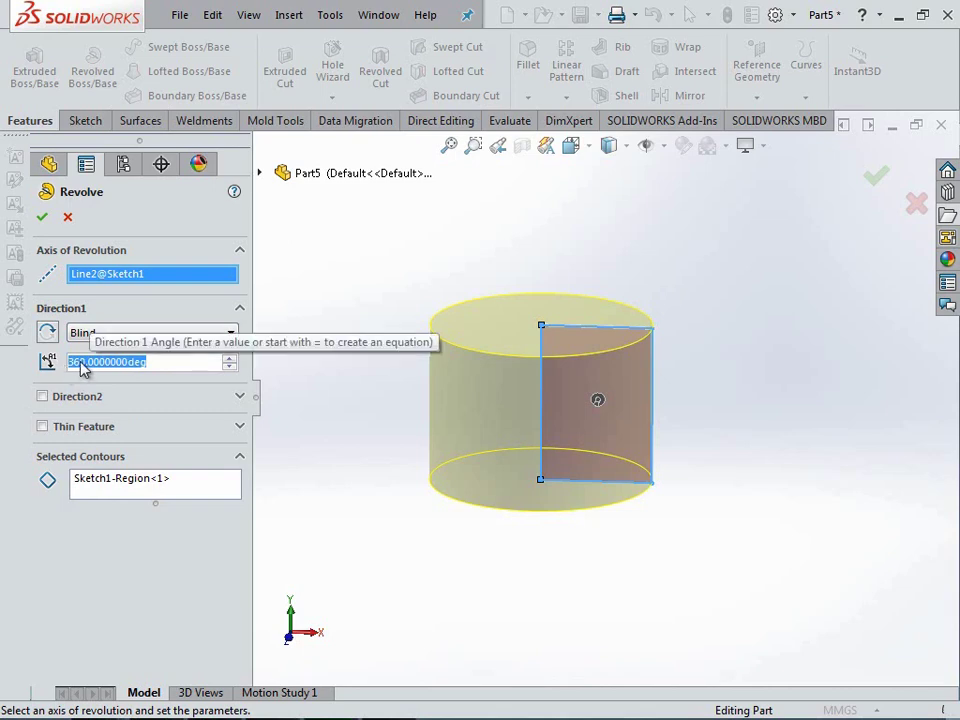
text(27)
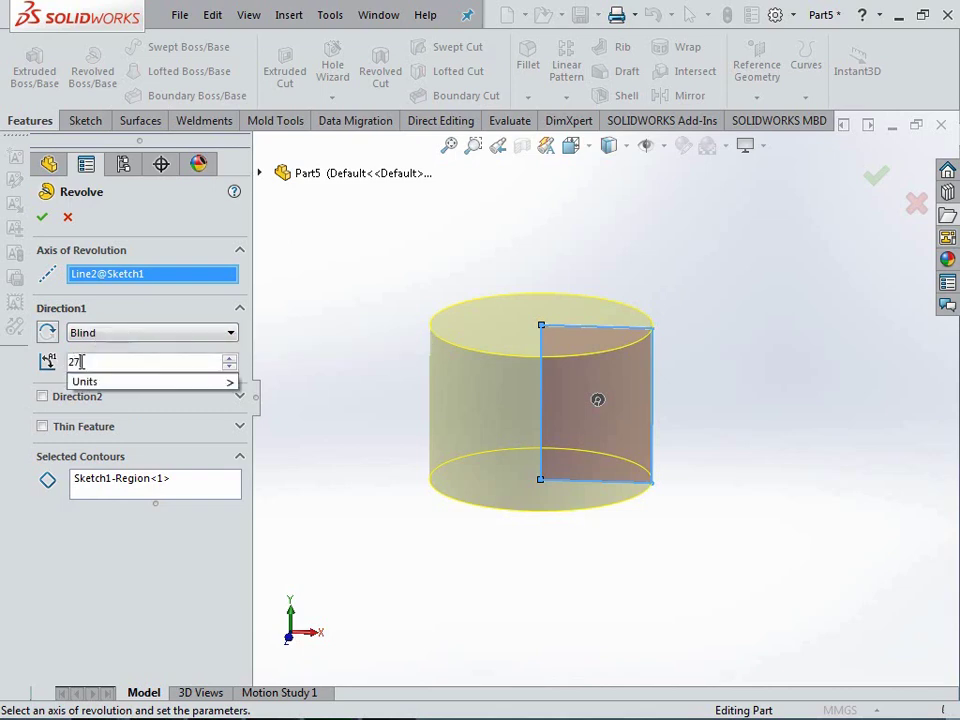
text(0)
key(Return)
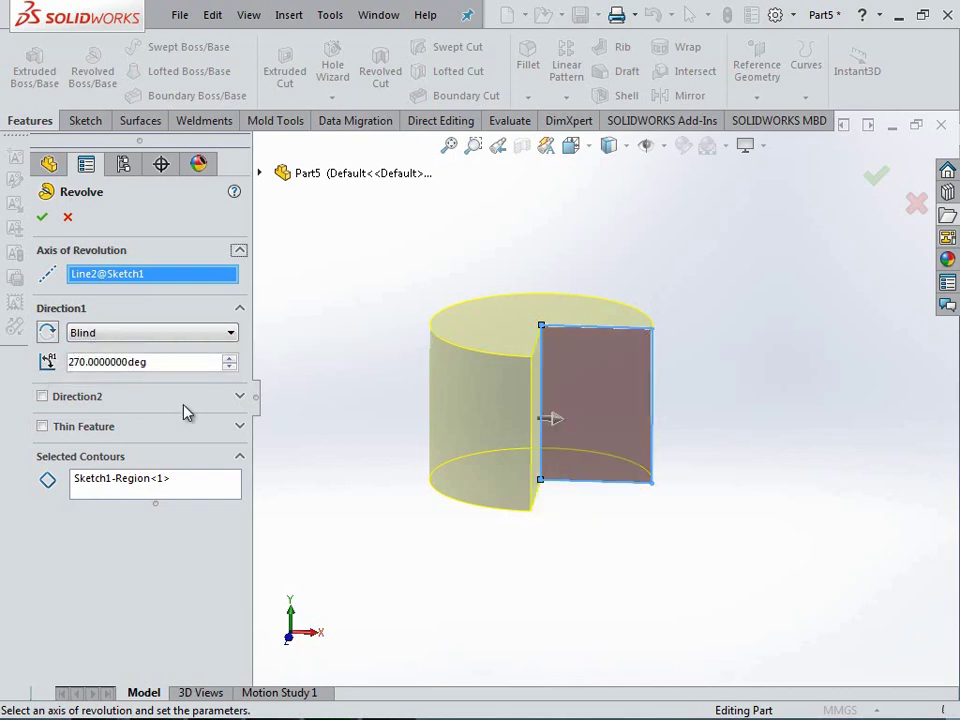
mouse_move(392, 400)
middle_down()
mouse_move(328, 313)
mouse_move(371, 416)
mouse_move(358, 407)
middle_up()
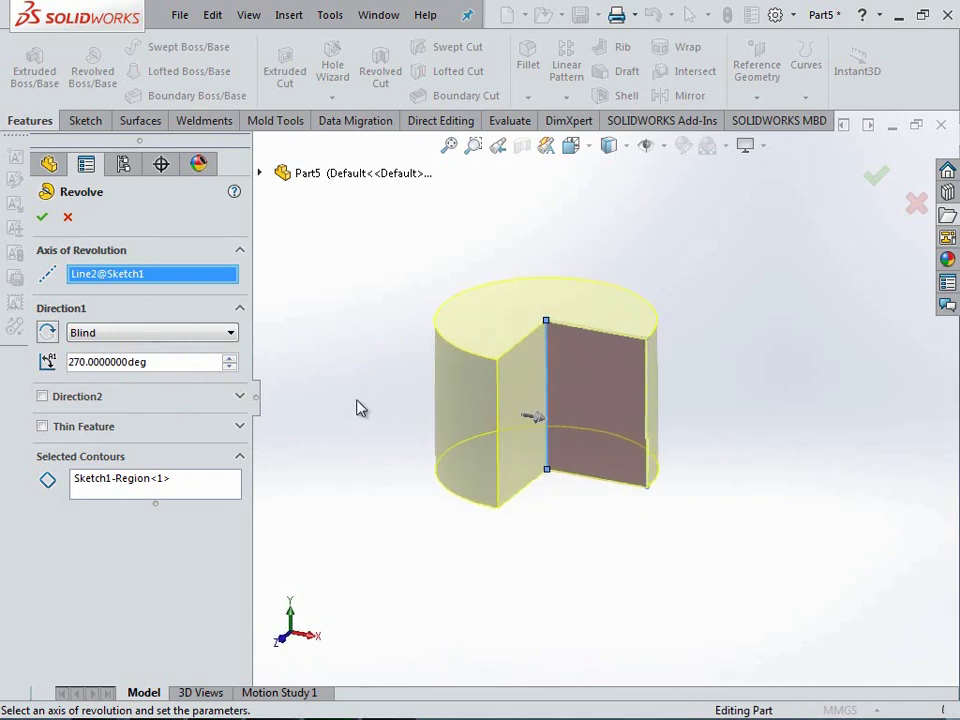
click(42, 219)
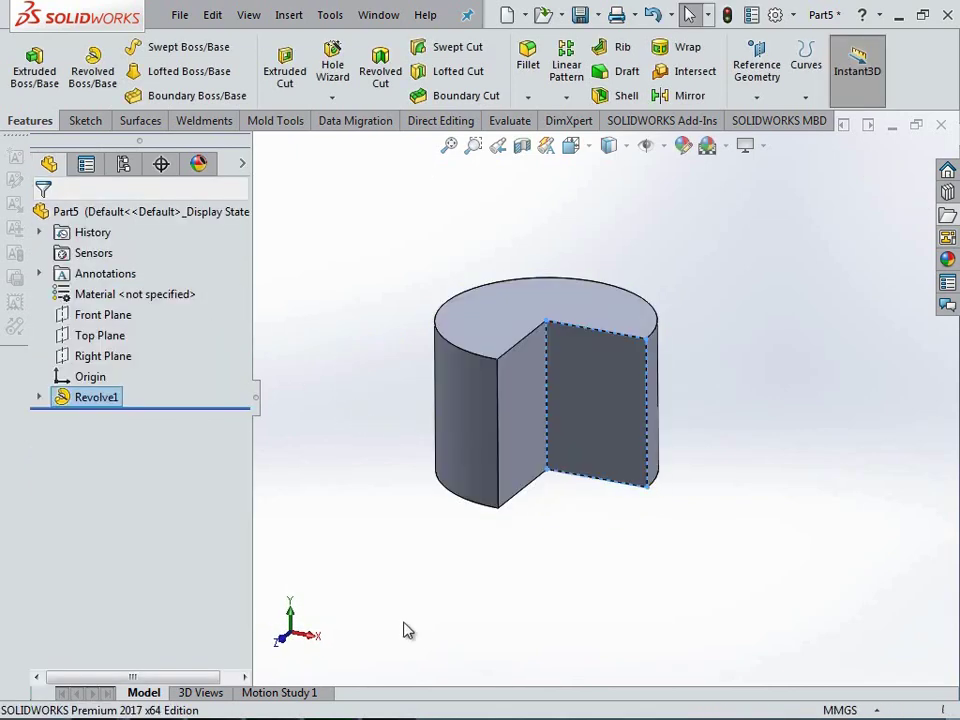
View the part normal to the Top Plane to show its three-quarter circle outline.
scroll(471, 476, up, 3)
mouse_move(471, 476)
middle_down()
mouse_move(409, 347)
mouse_move(538, 379)
mouse_move(519, 418)
mouse_move(540, 400)
mouse_move(510, 457)
middle_up()
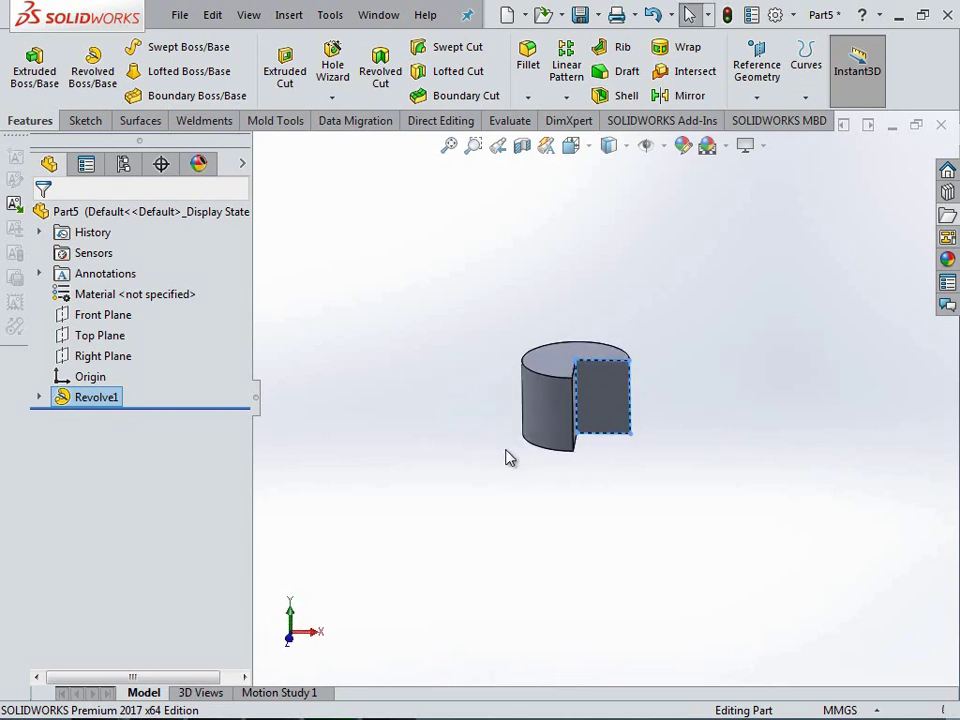
click(510, 457)
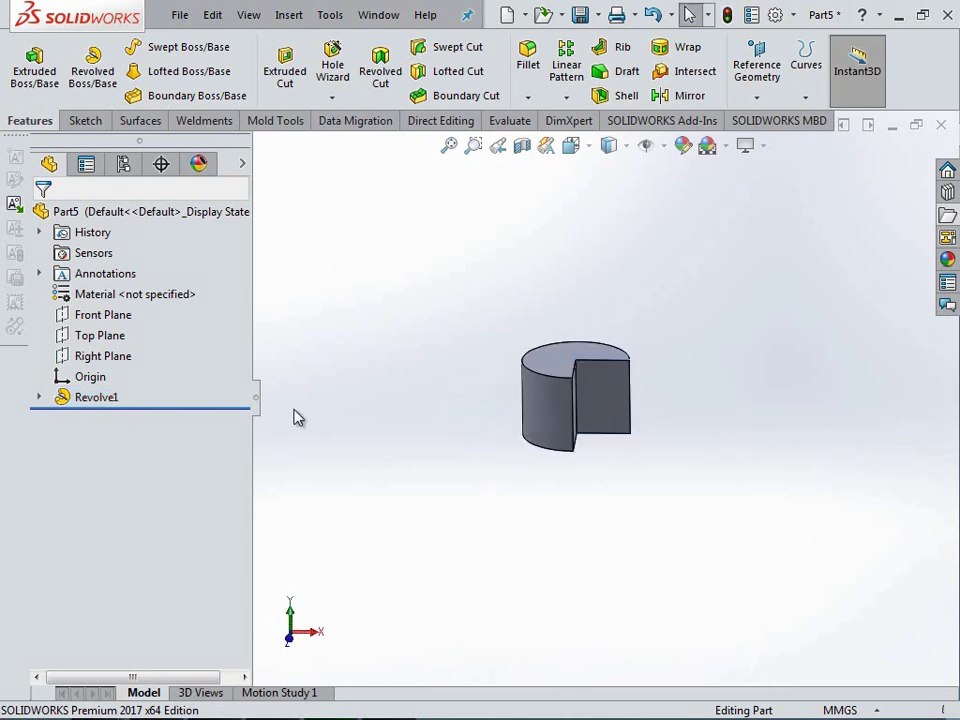
click(110, 337)
click(207, 307)
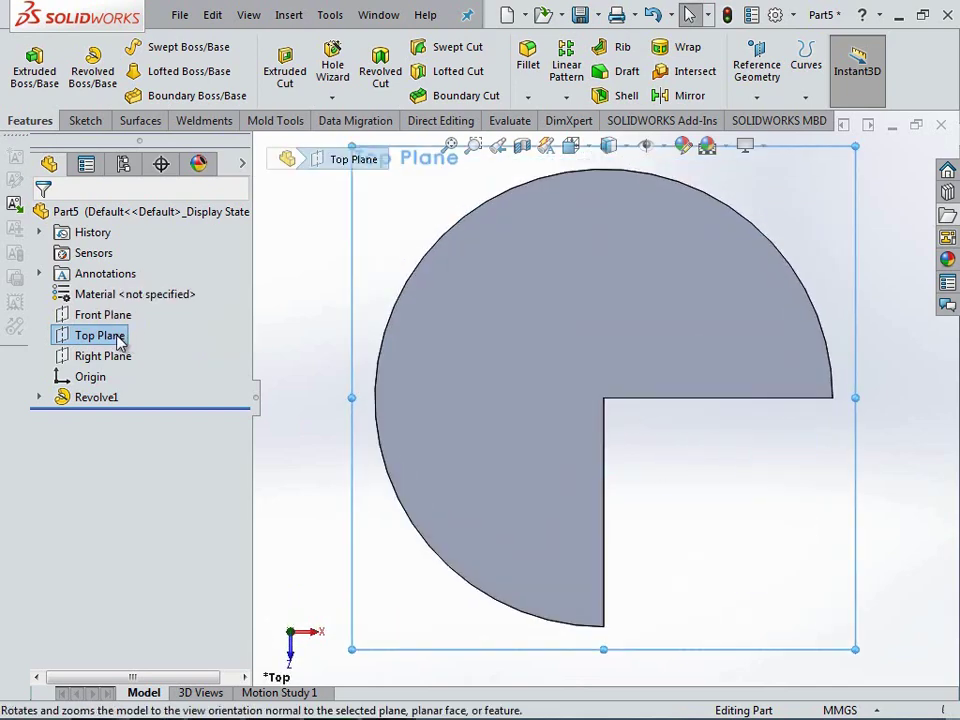
right_click(118, 341)
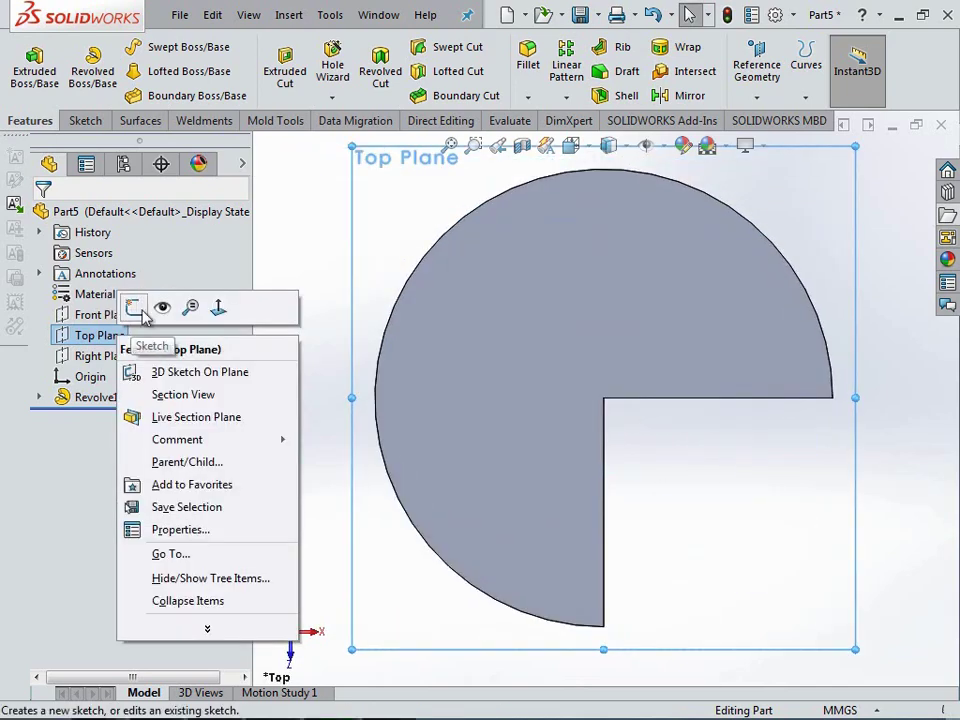
Start a Top Plane sketch and draw a tall rectangle beside the part.
click(137, 311)
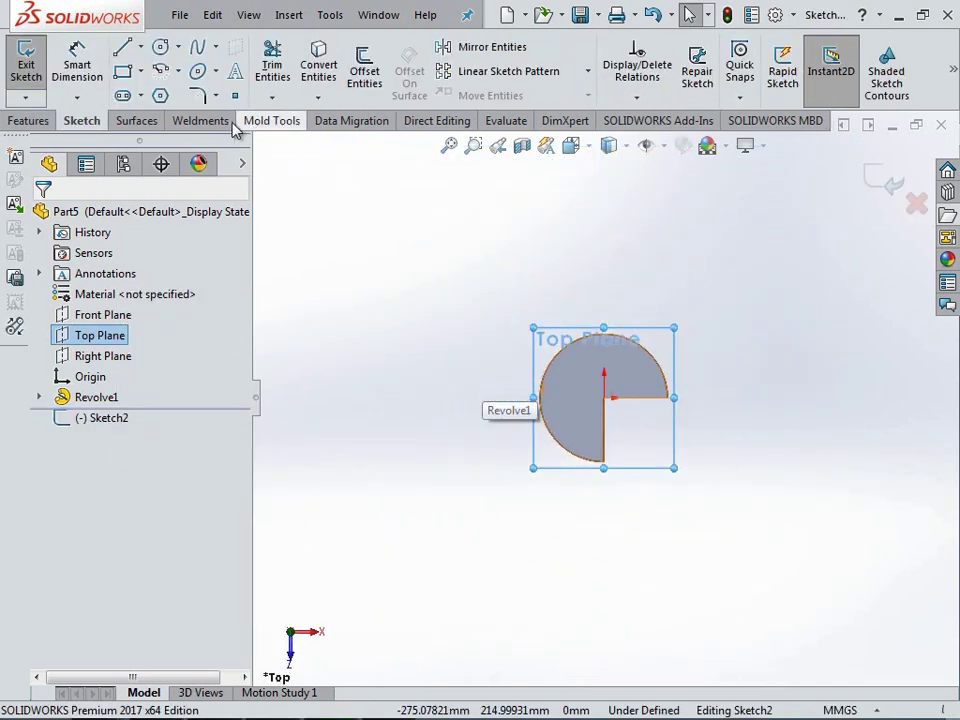
scroll(305, 183, down, 2)
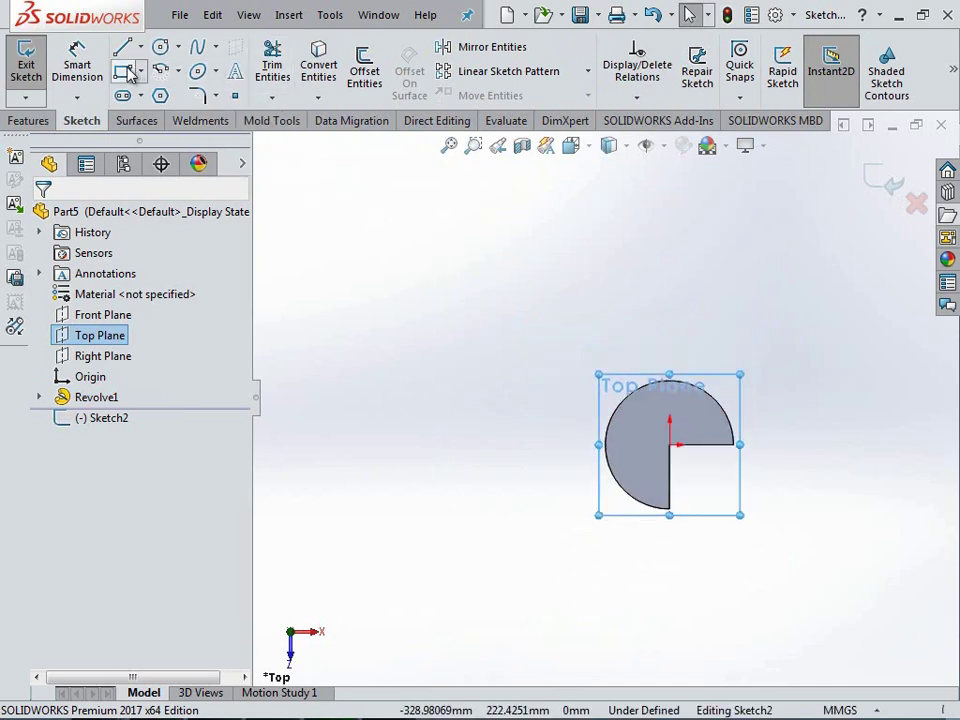
click(446, 322)
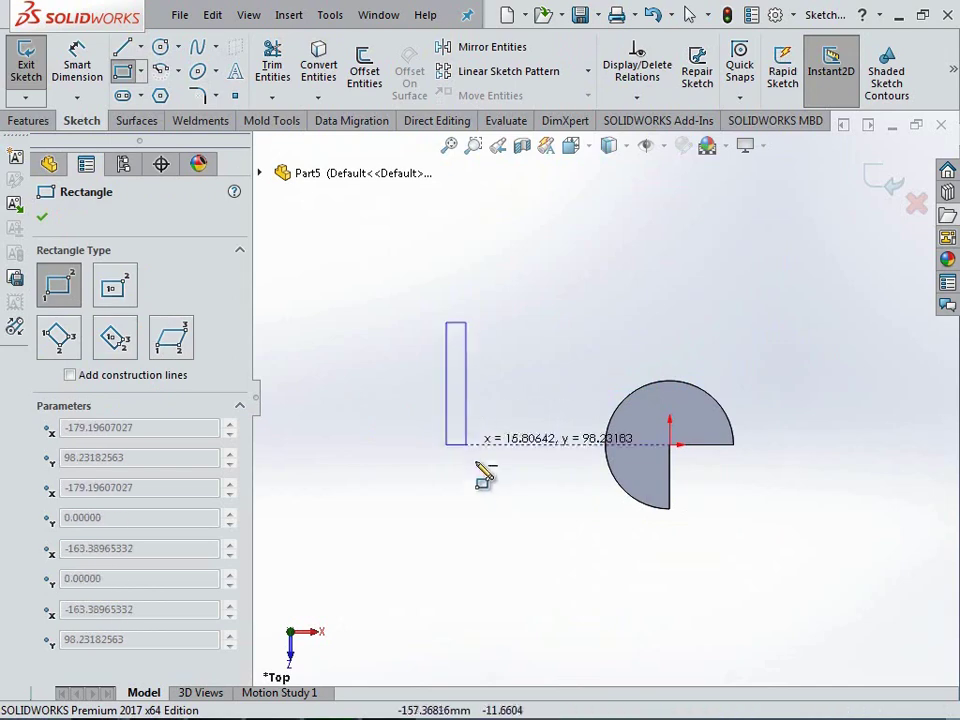
click(511, 505)
key(z)
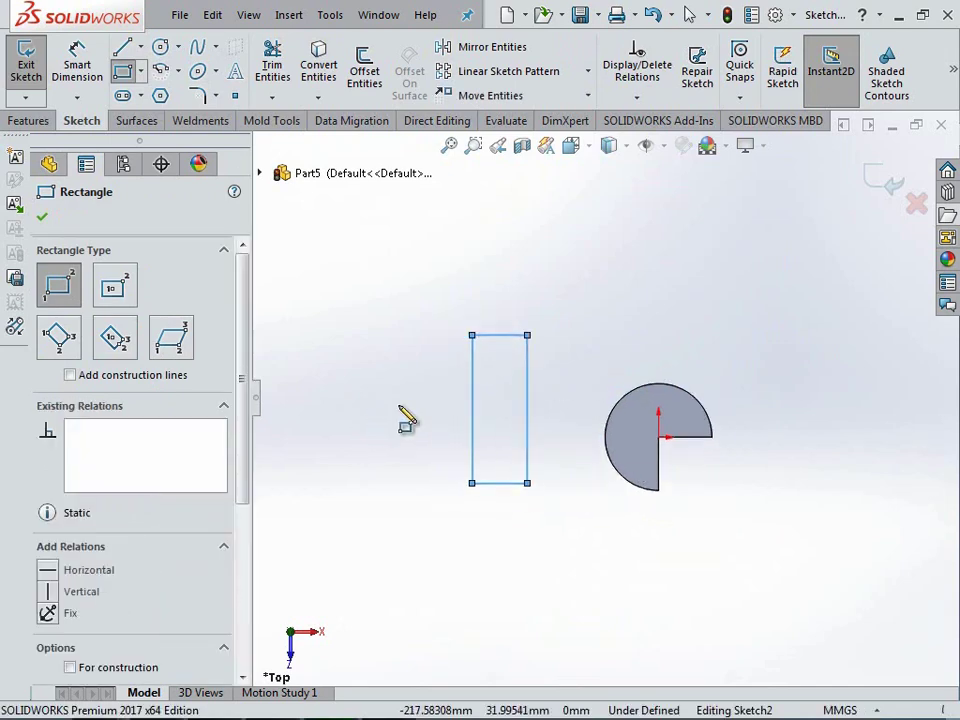
Add a vertical construction centerline just left of the rectangle.
click(141, 47)
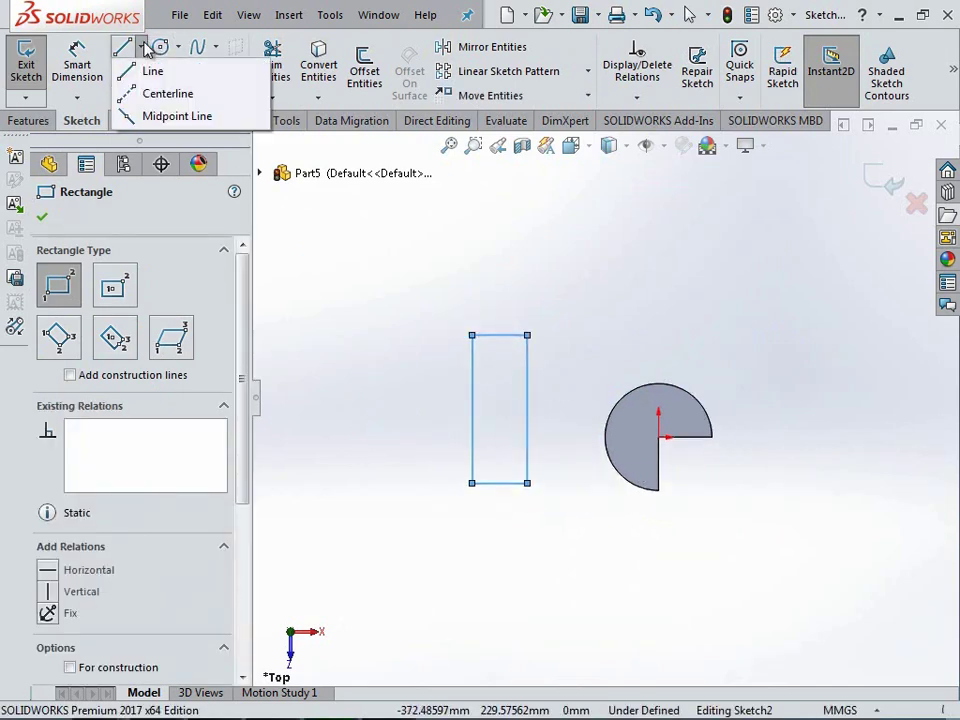
click(165, 95)
click(411, 300)
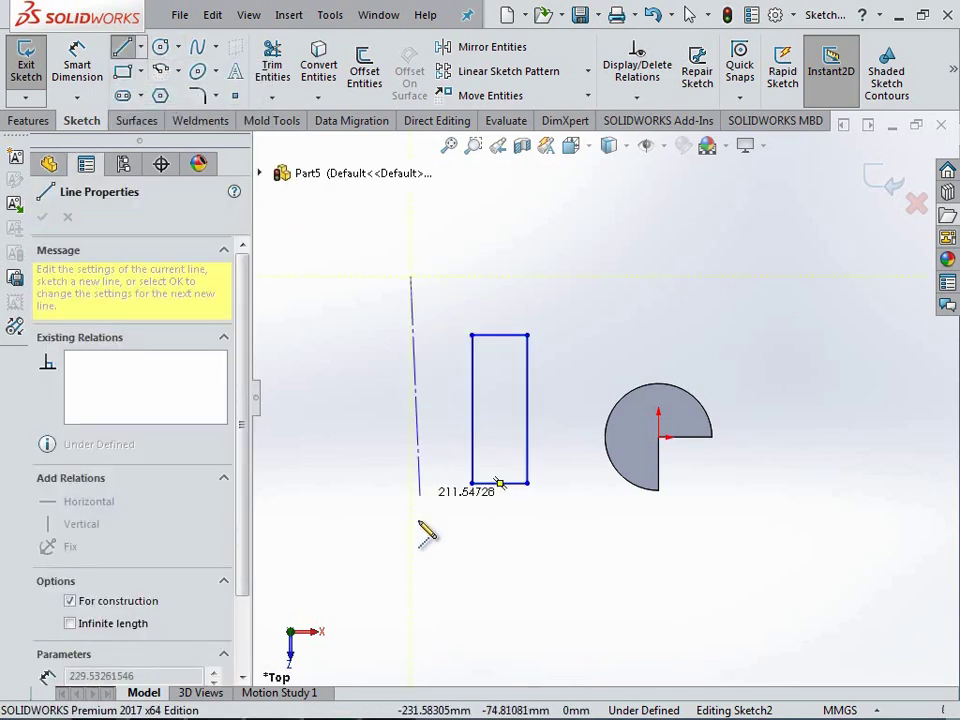
click(413, 535)
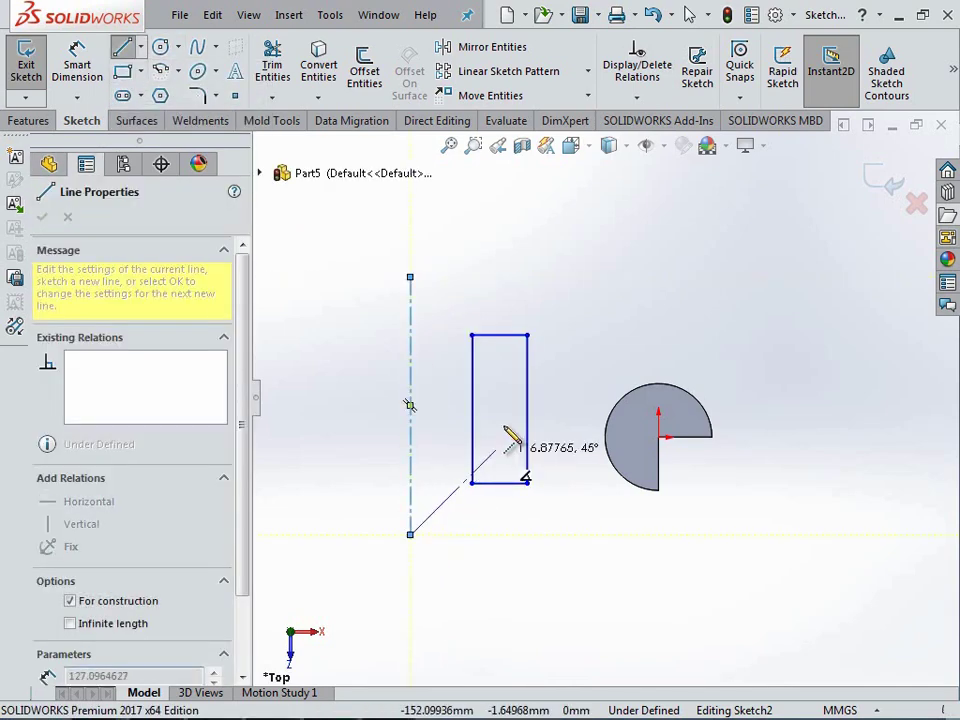
right_click(336, 265)
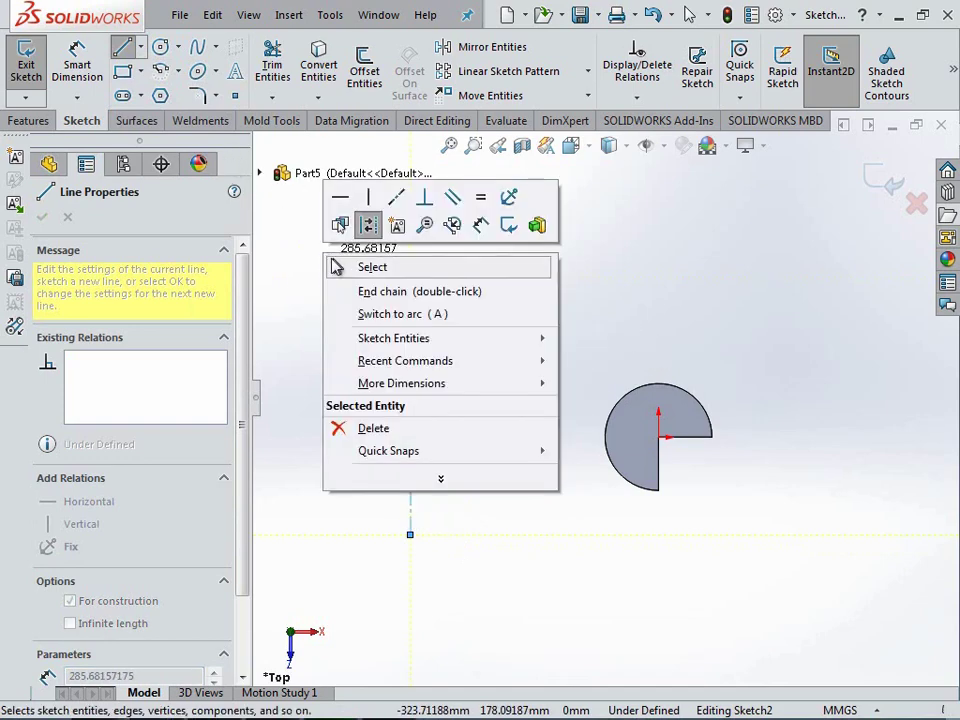
click(340, 267)
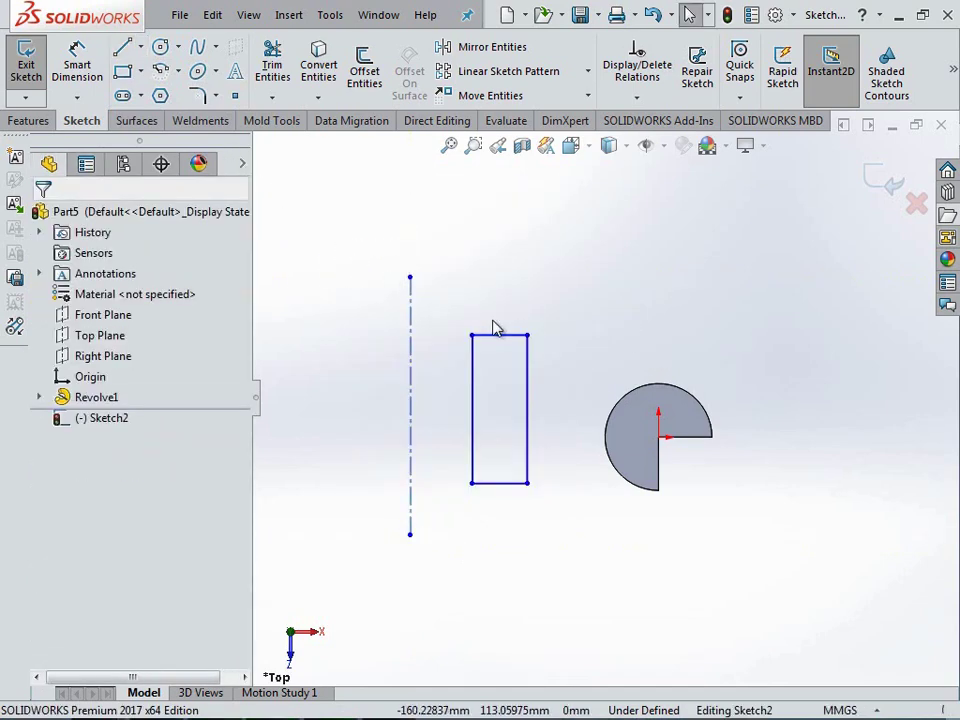
Revolve Sketch2's rectangle 360° about centerline Line5 into a hollow ring, Revolve2.
click(882, 182)
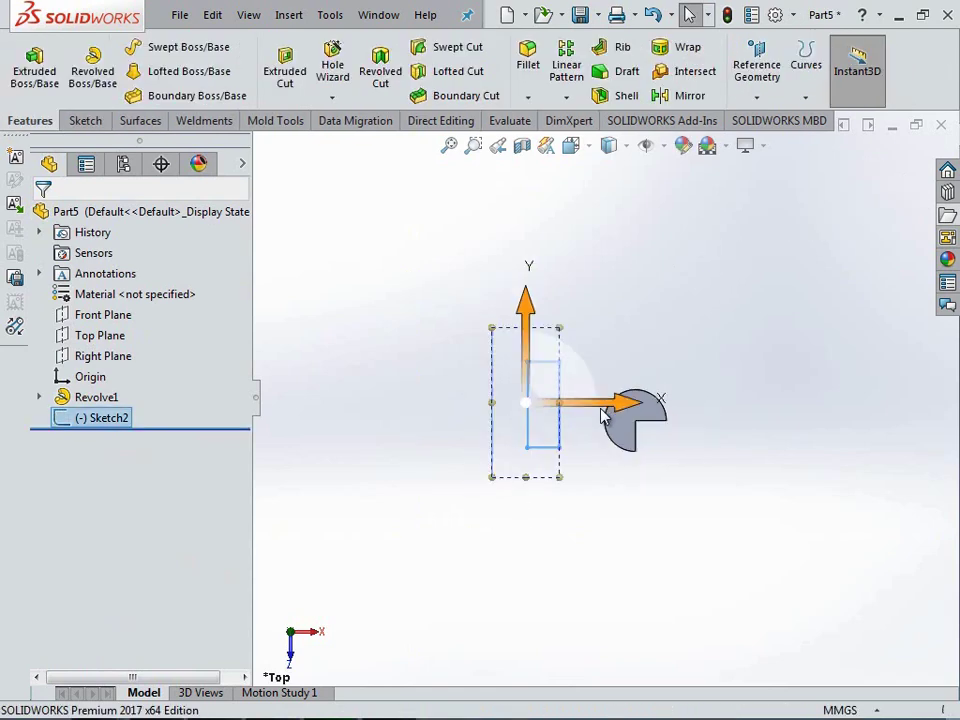
click(92, 70)
scroll(484, 443, down, 3)
mouse_move(546, 456)
middle_down()
mouse_move(520, 454)
mouse_move(529, 475)
middle_up()
scroll(560, 284, down, 3)
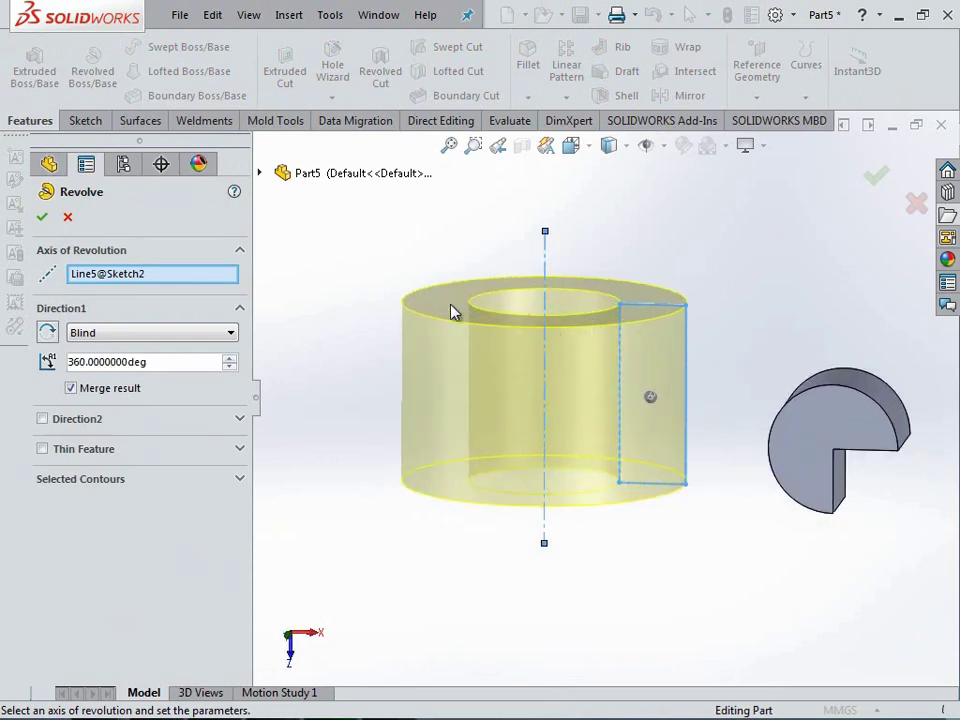
click(150, 277)
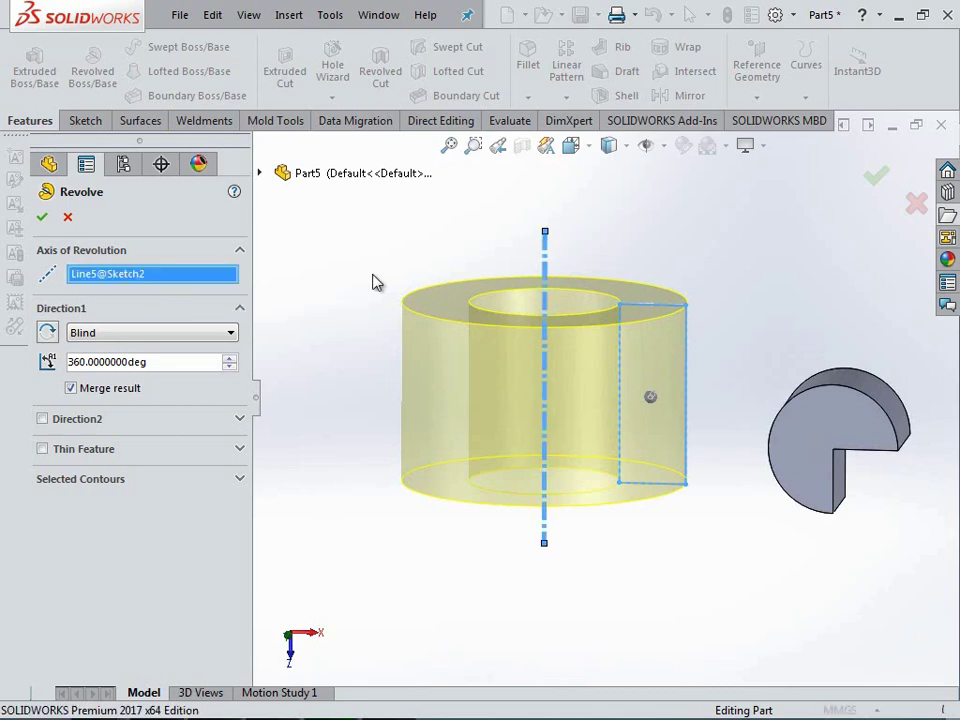
click(239, 482)
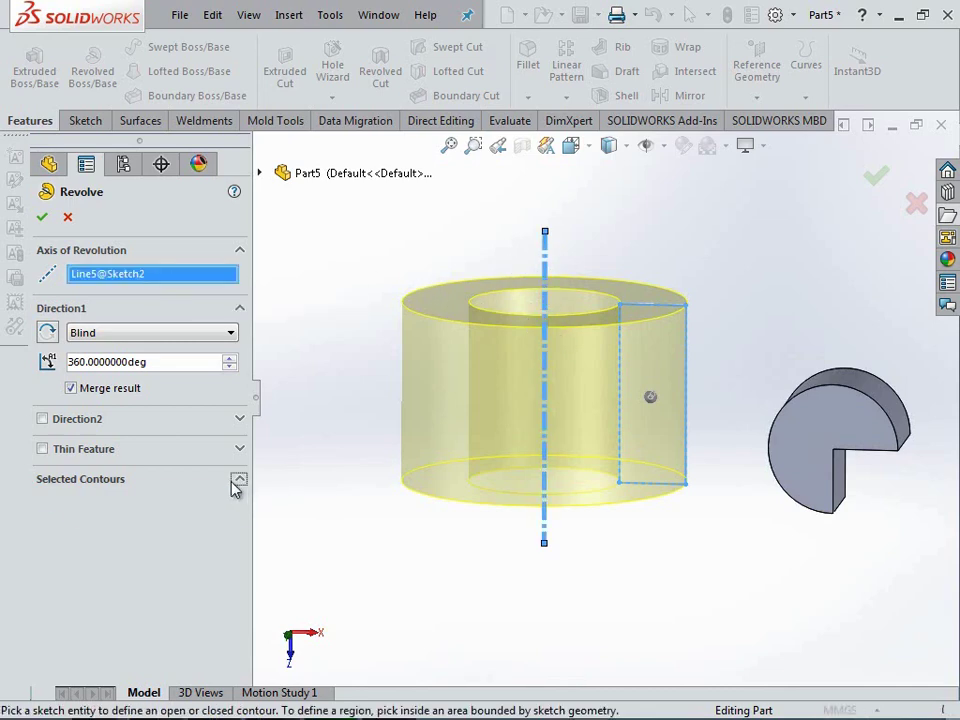
click(658, 388)
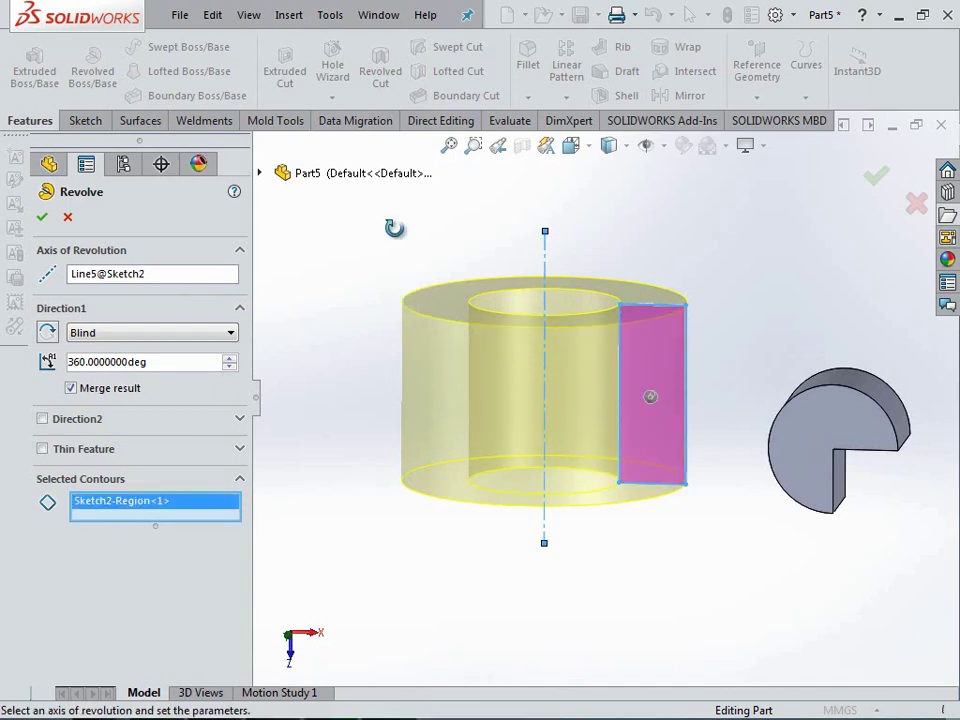
mouse_move(394, 228)
middle_down()
mouse_move(356, 270)
mouse_move(592, 333)
middle_up()
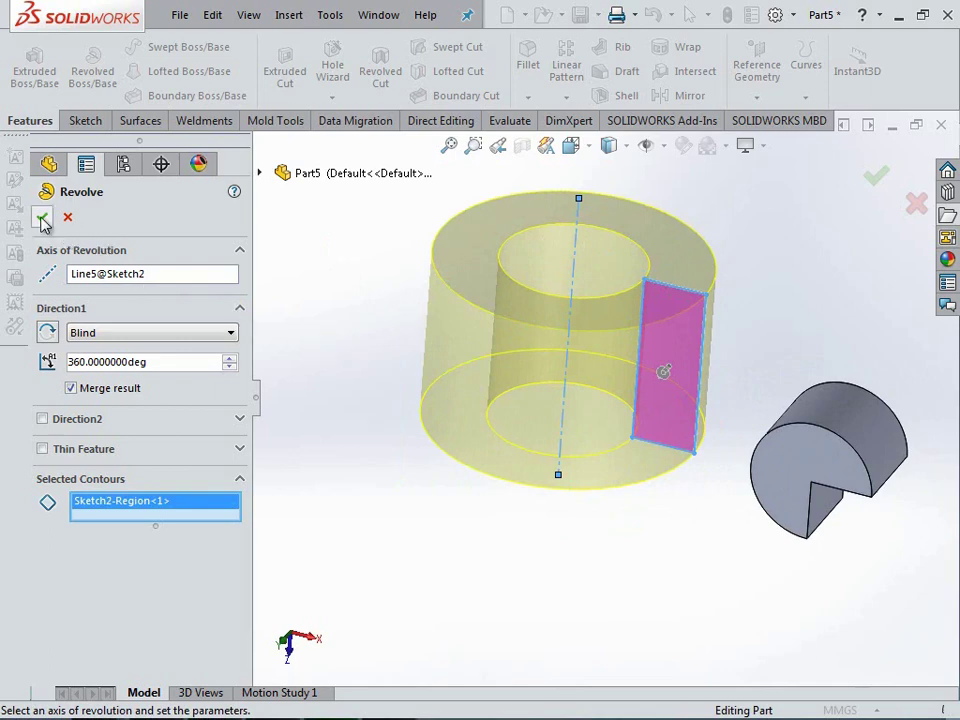
key(Return)
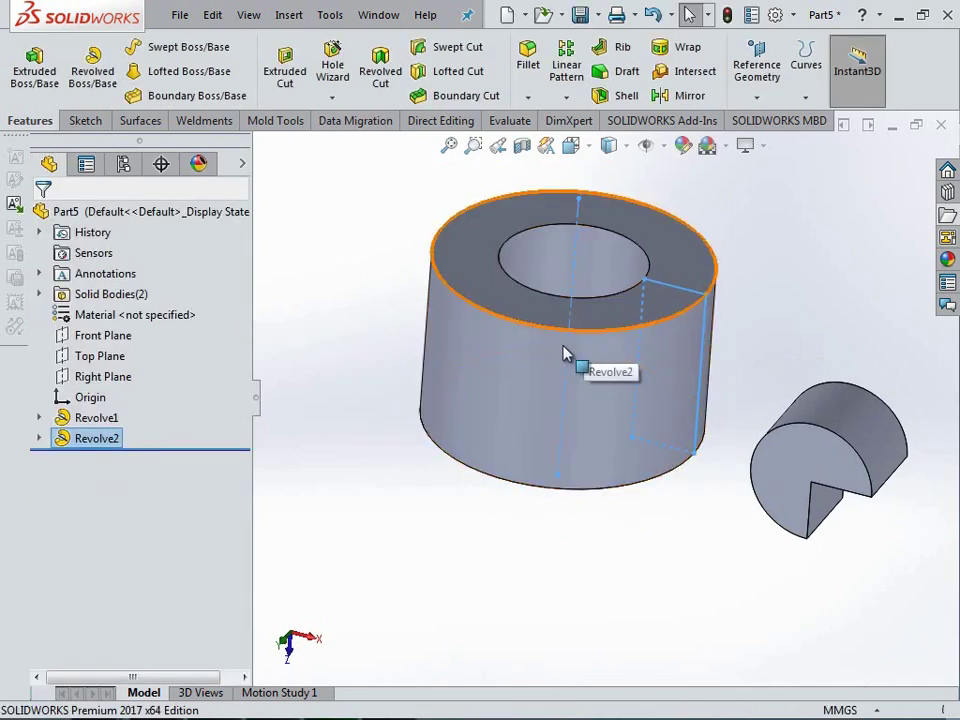
mouse_move(568, 354)
middle_down()
mouse_move(472, 314)
mouse_move(540, 330)
mouse_move(673, 317)
mouse_move(619, 364)
middle_up()
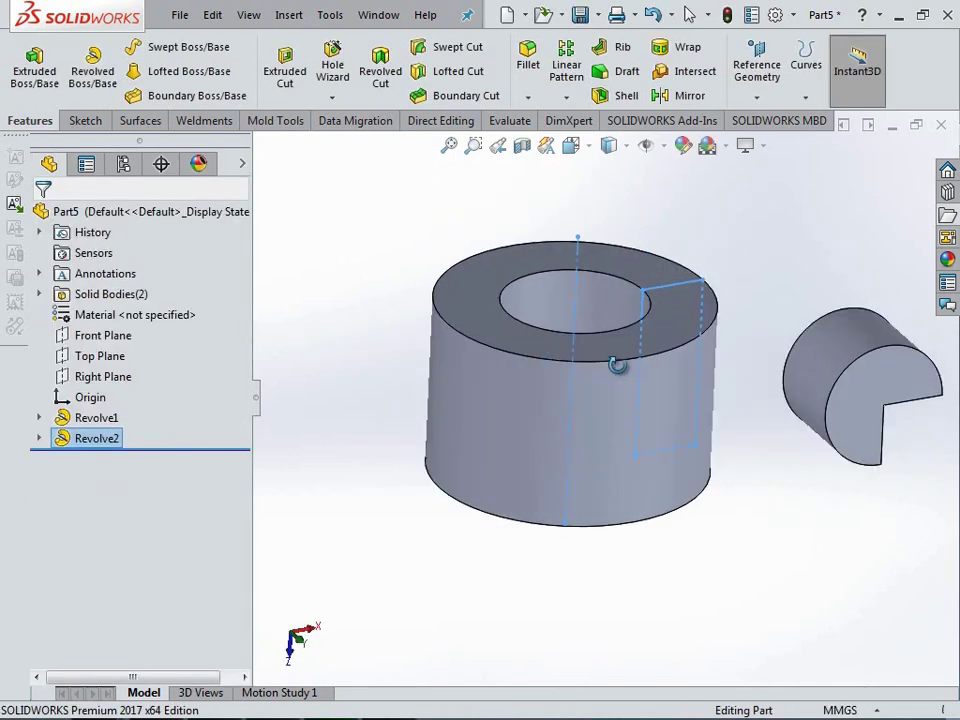
mouse_move(614, 312)
middle_down()
mouse_move(553, 272)
mouse_move(621, 281)
mouse_move(660, 306)
middle_up()
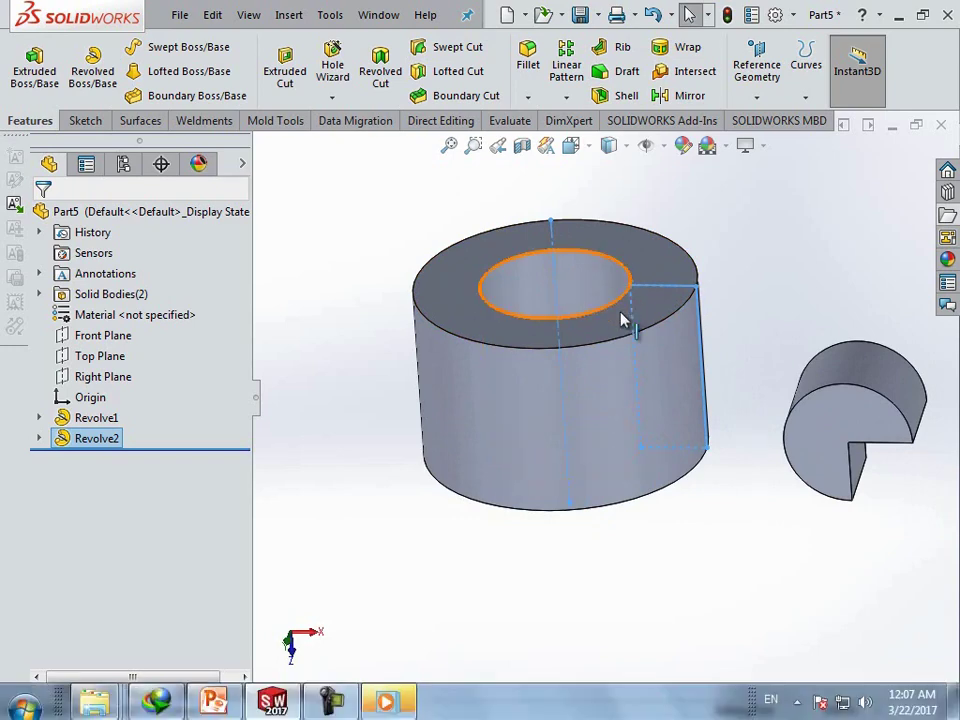
scroll(632, 310, up, 3)
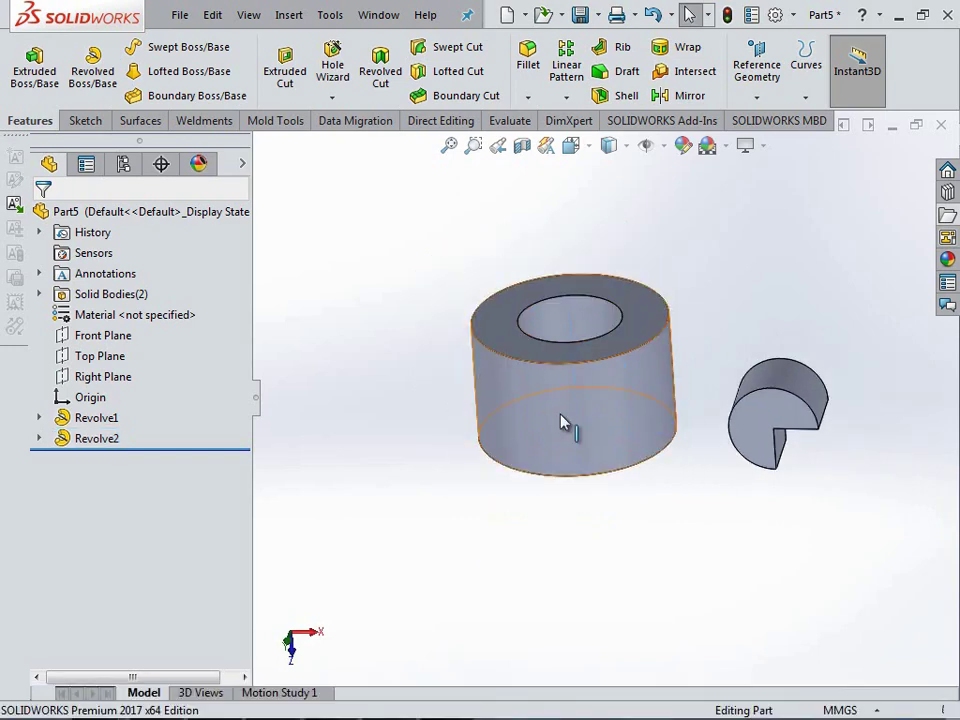
scroll(587, 354, down, 2)
middle_drag(587, 354, 635, 296)
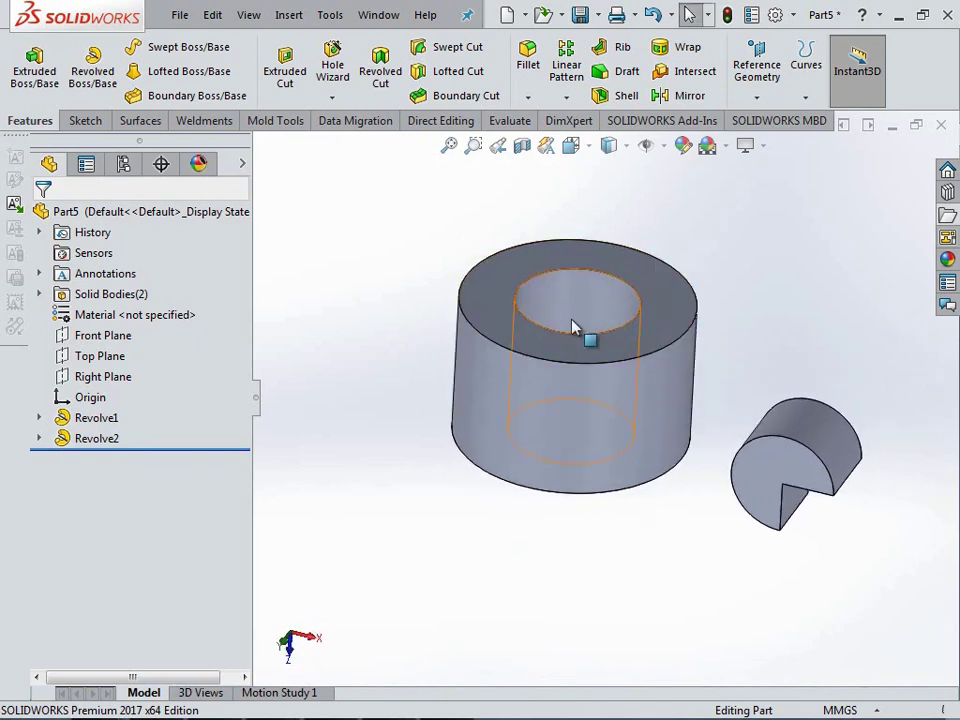
scroll(573, 336, up, 2)
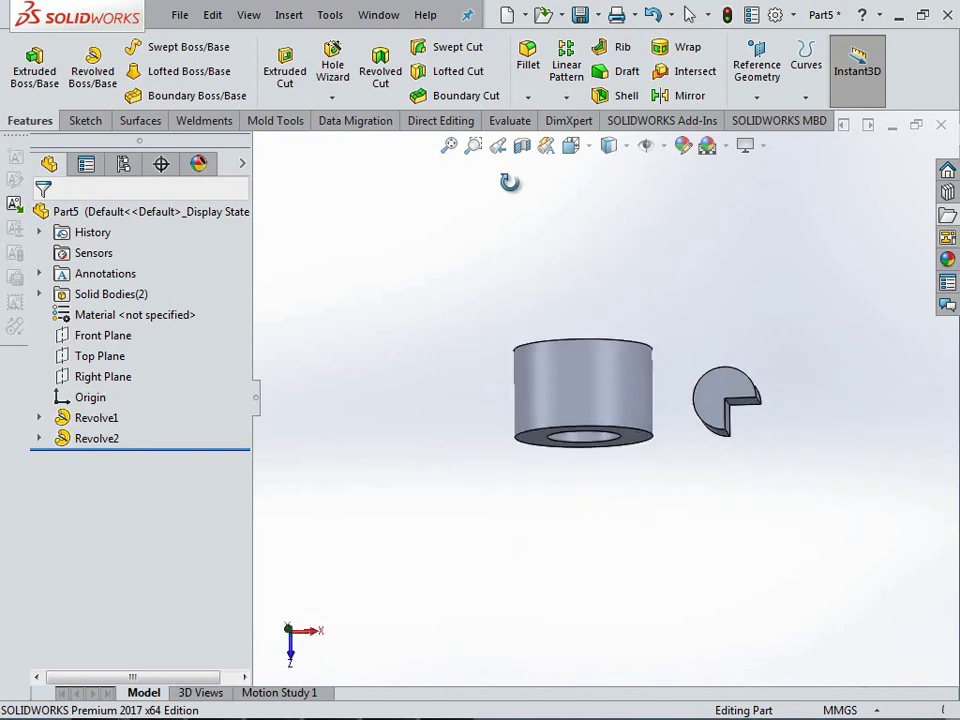
middle_drag(485, 281, 546, 253)
scroll(500, 280, down, 1)
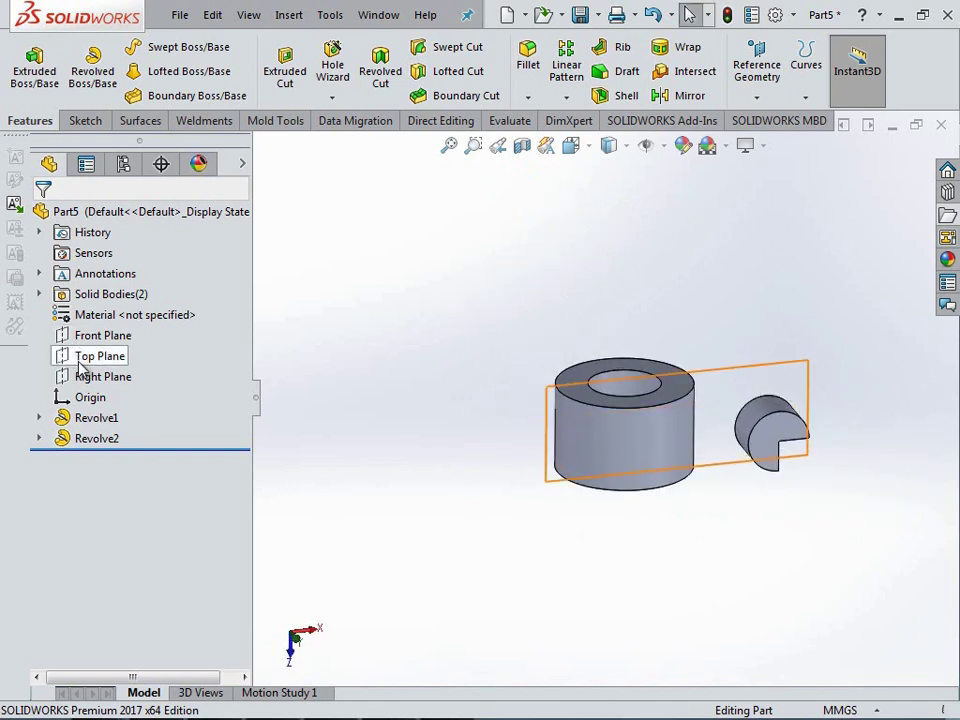
Start a Top Plane sketch in Top view and draw a circle left of the bodies.
click(82, 360)
click(95, 337)
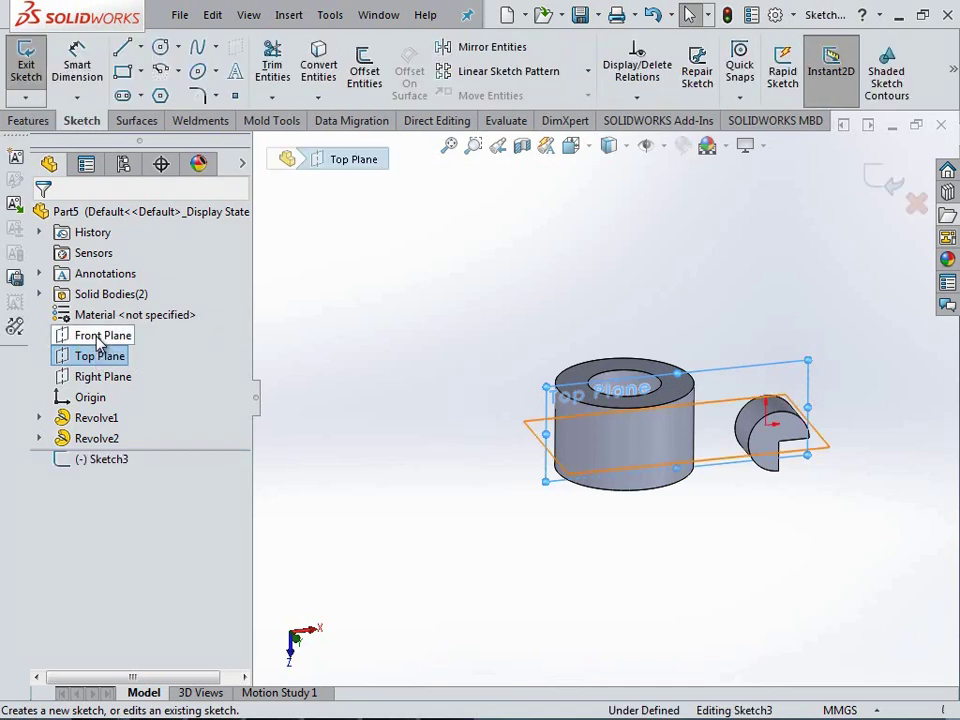
click(570, 146)
click(678, 254)
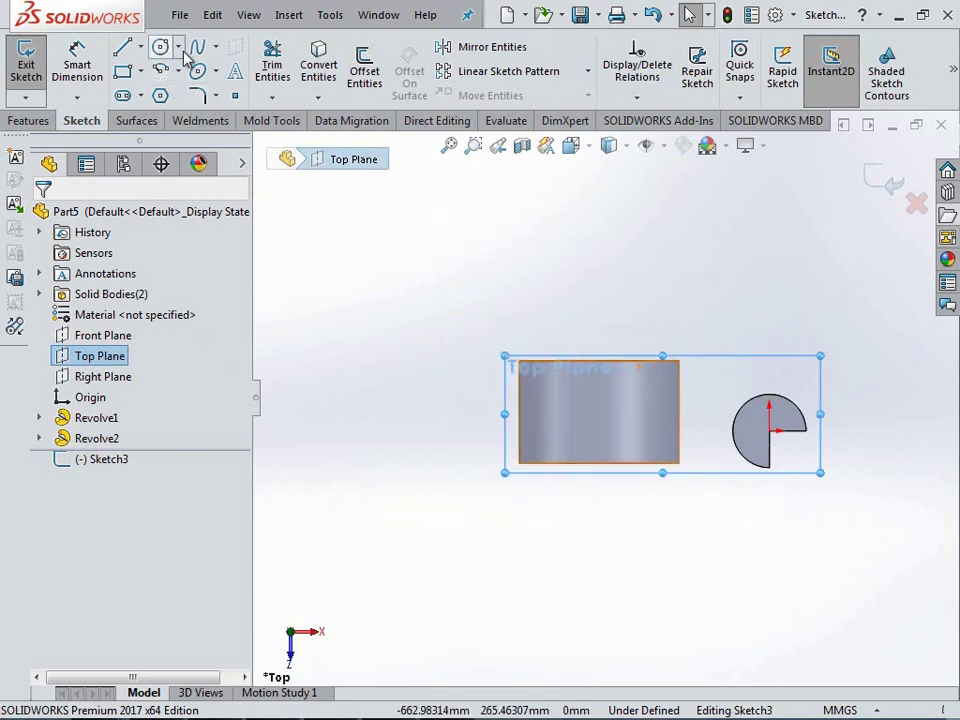
scroll(489, 298, up, 2)
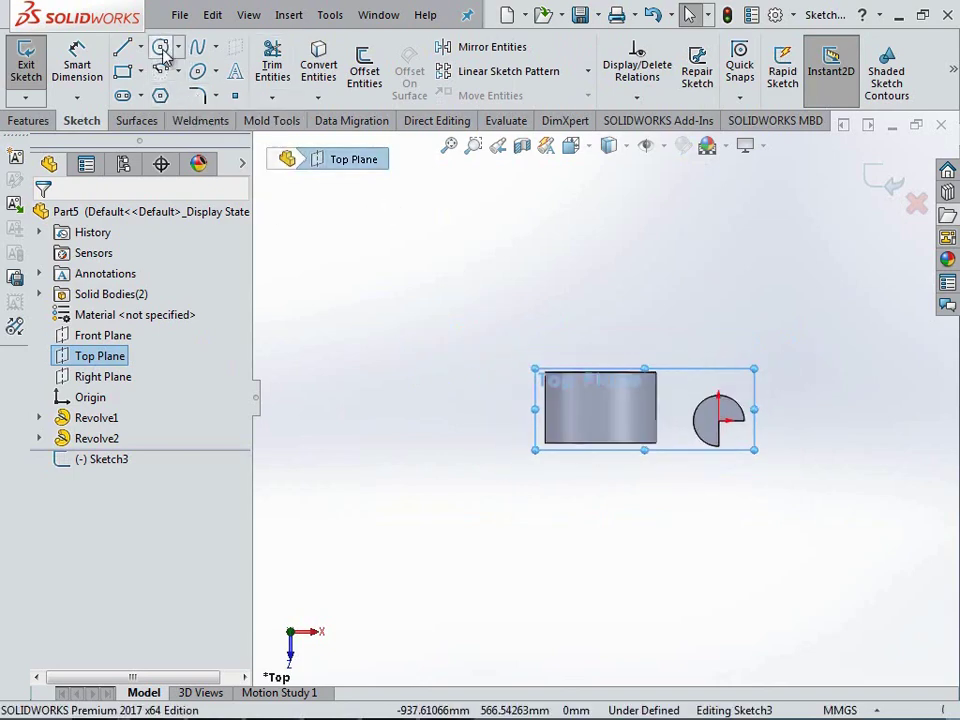
click(160, 47)
click(389, 409)
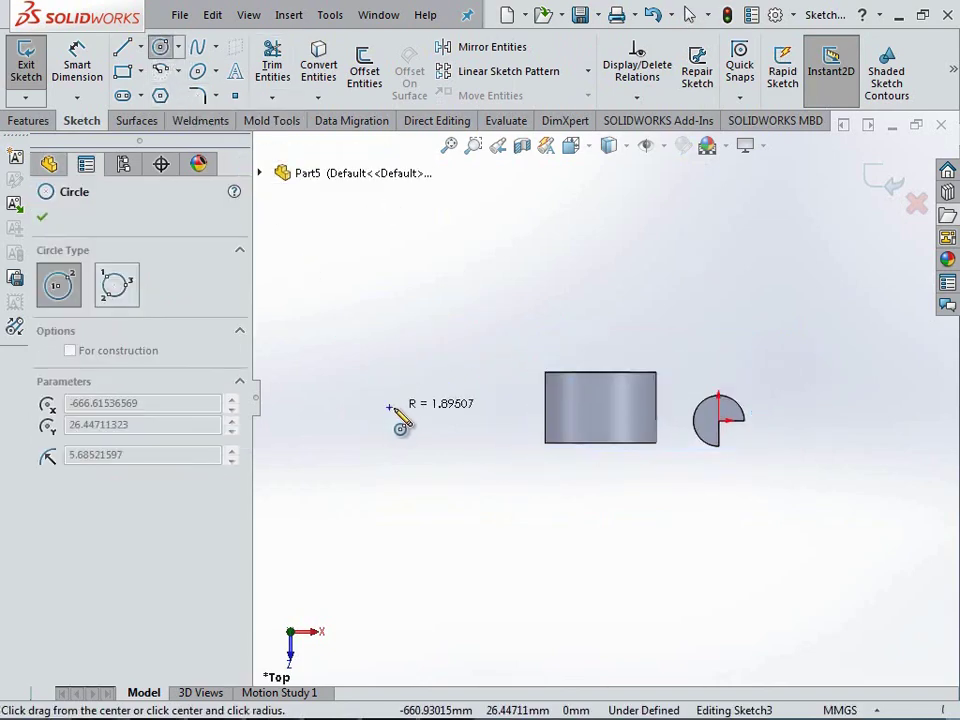
click(437, 367)
ctrl+middle_drag(309, 382, 418, 392)
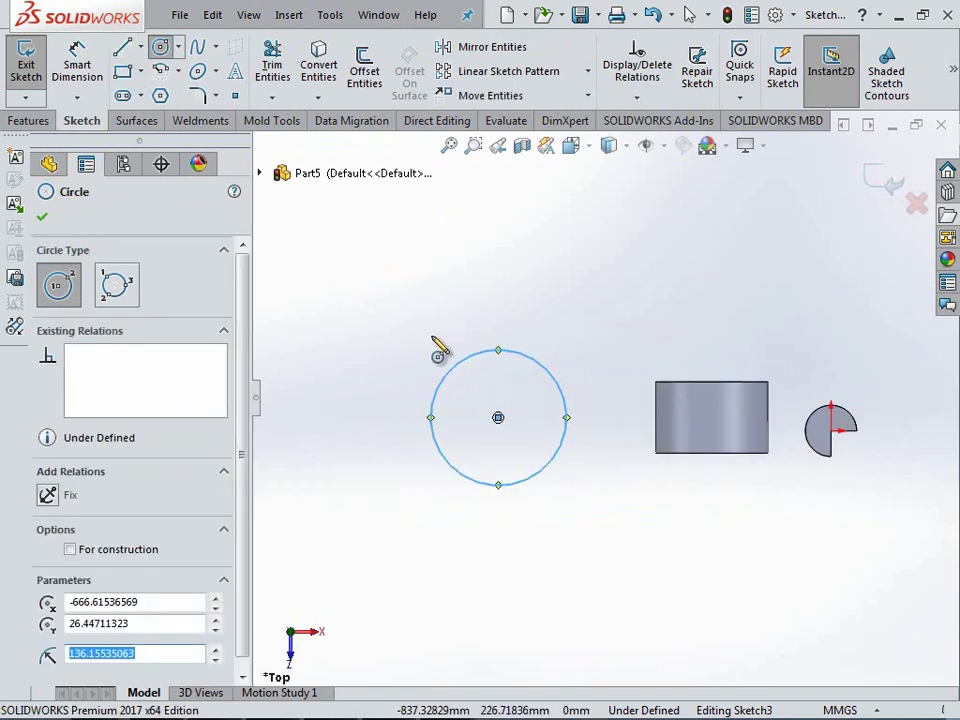
Draw a vertical line through the circle from its bottom point to its top point.
click(498, 485)
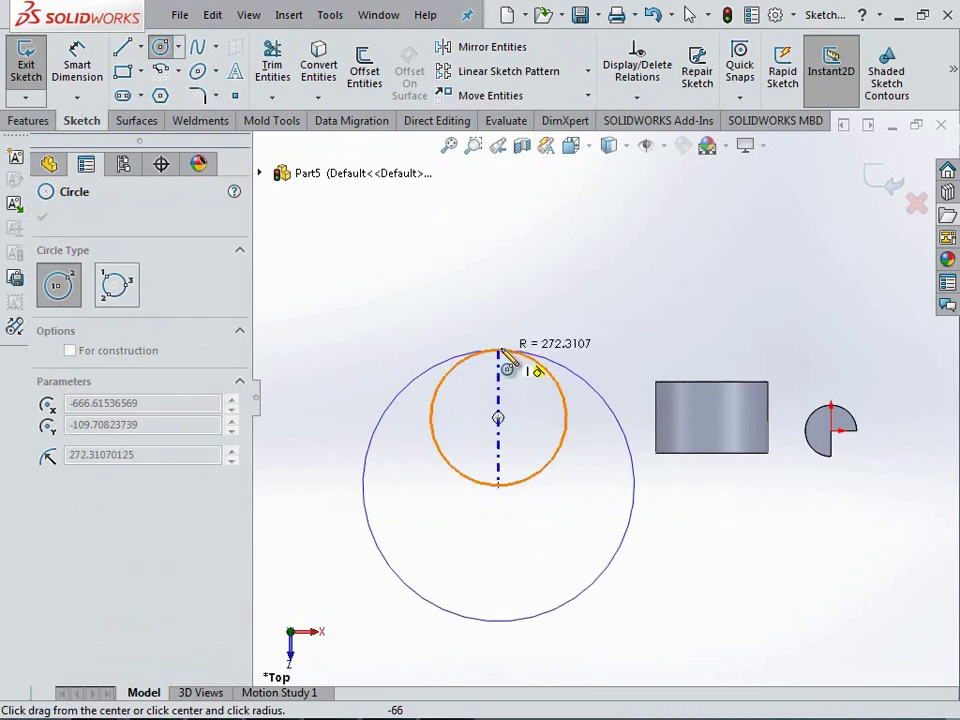
click(124, 48)
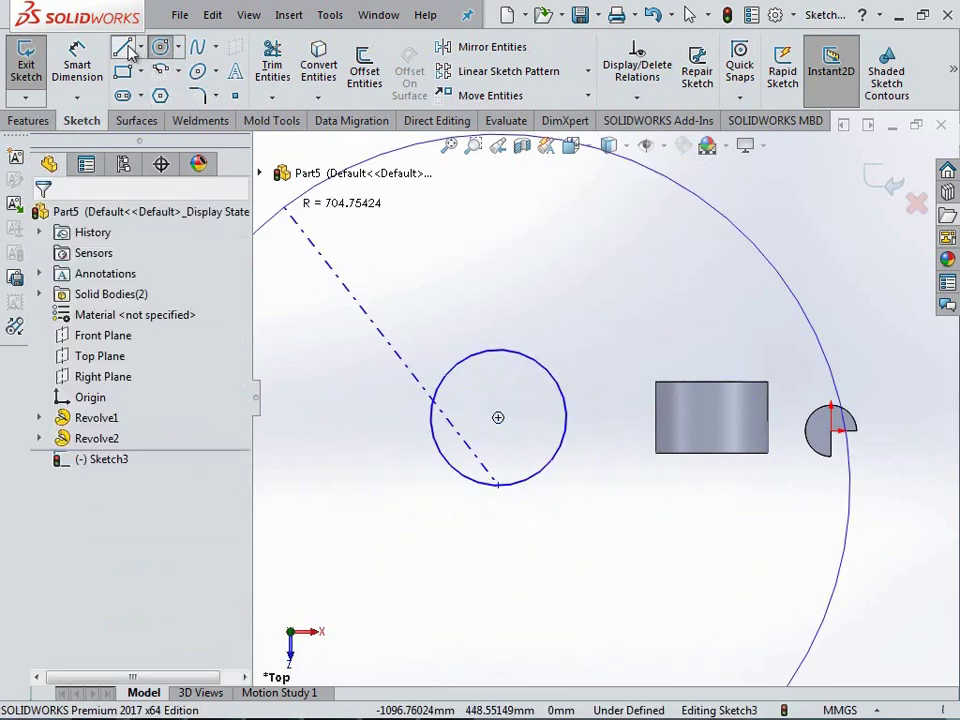
click(499, 485)
click(498, 485)
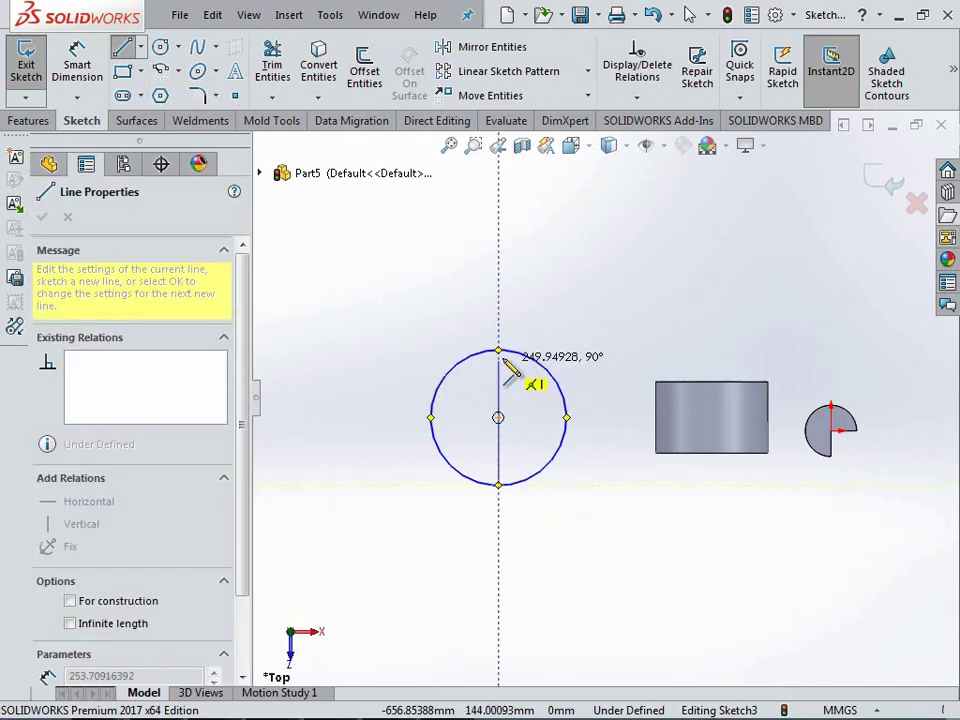
click(498, 350)
Trim away the circle's left half, leaving a closed half-round profile.
click(275, 64)
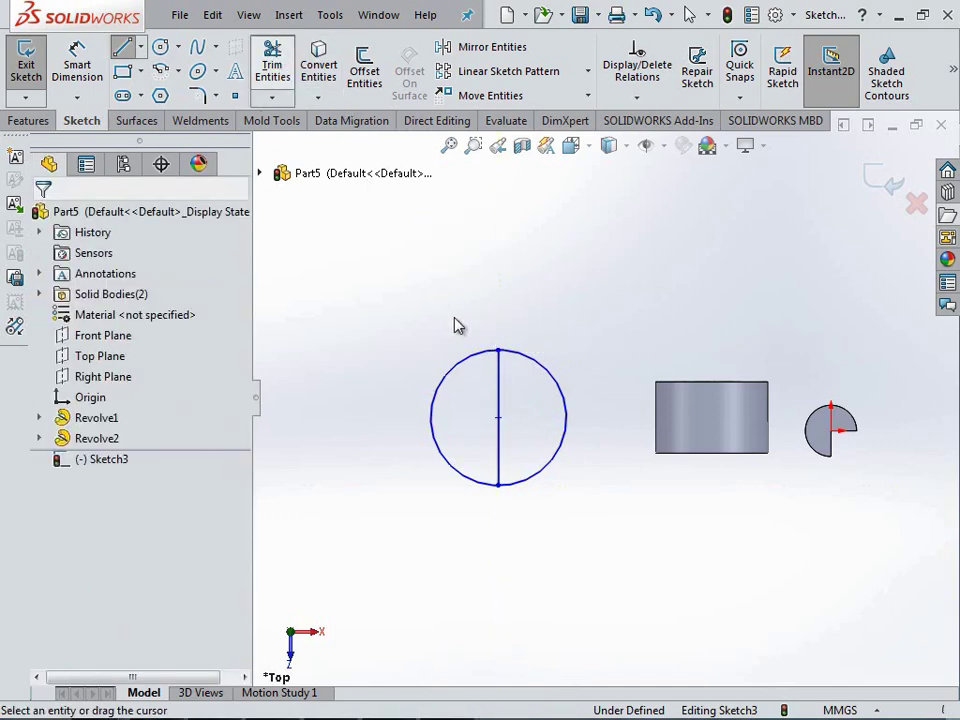
drag(469, 378, 489, 439)
scroll(503, 447, up, 2)
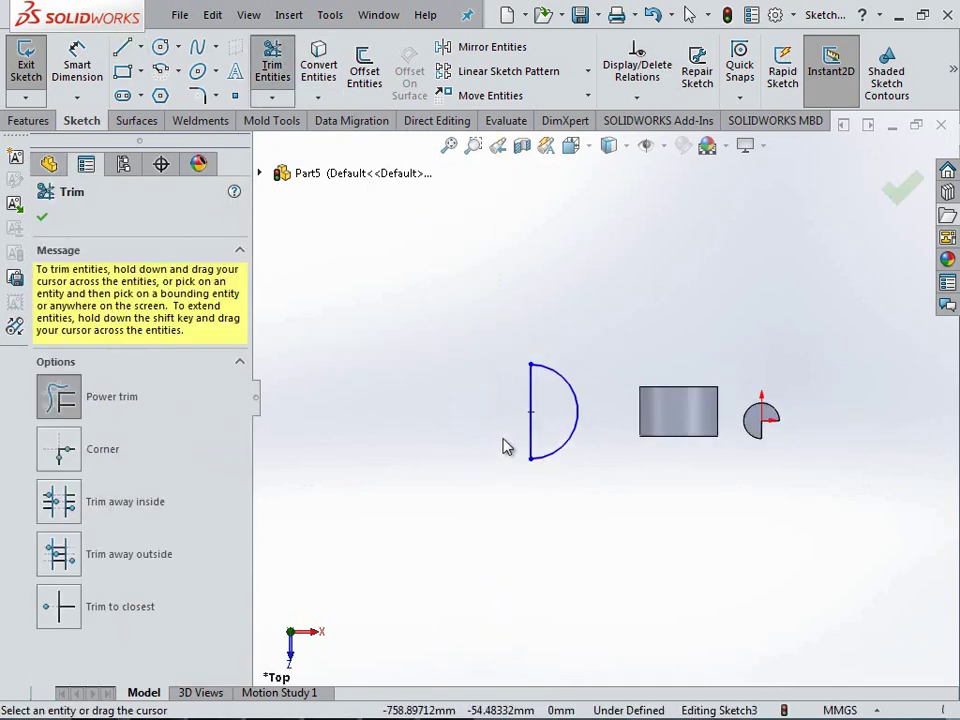
click(900, 188)
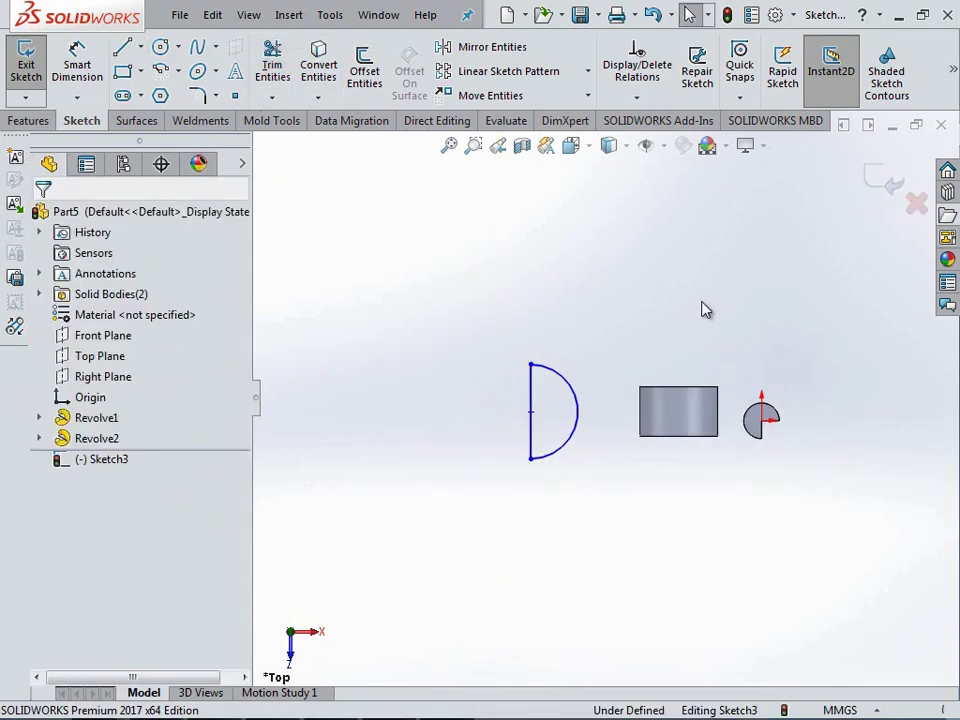
mouse_move(705, 310)
middle_down()
mouse_move(611, 375)
mouse_move(628, 452)
middle_up()
scroll(600, 420, down, 3)
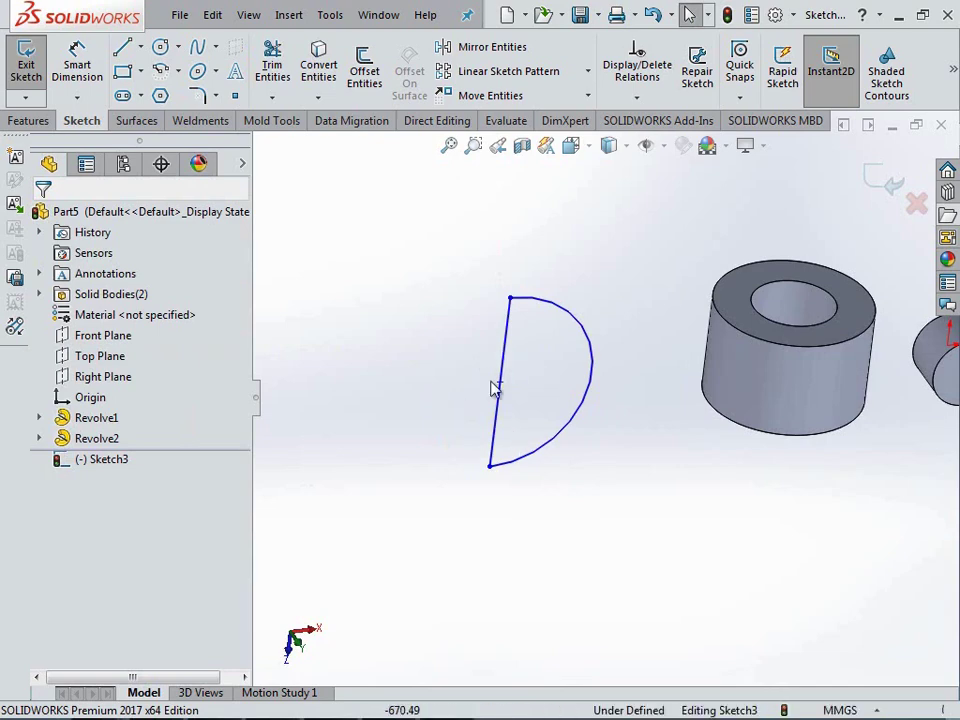
Revolve the half-disc region 360° about its straight edge into a sphere, Revolve3.
click(872, 177)
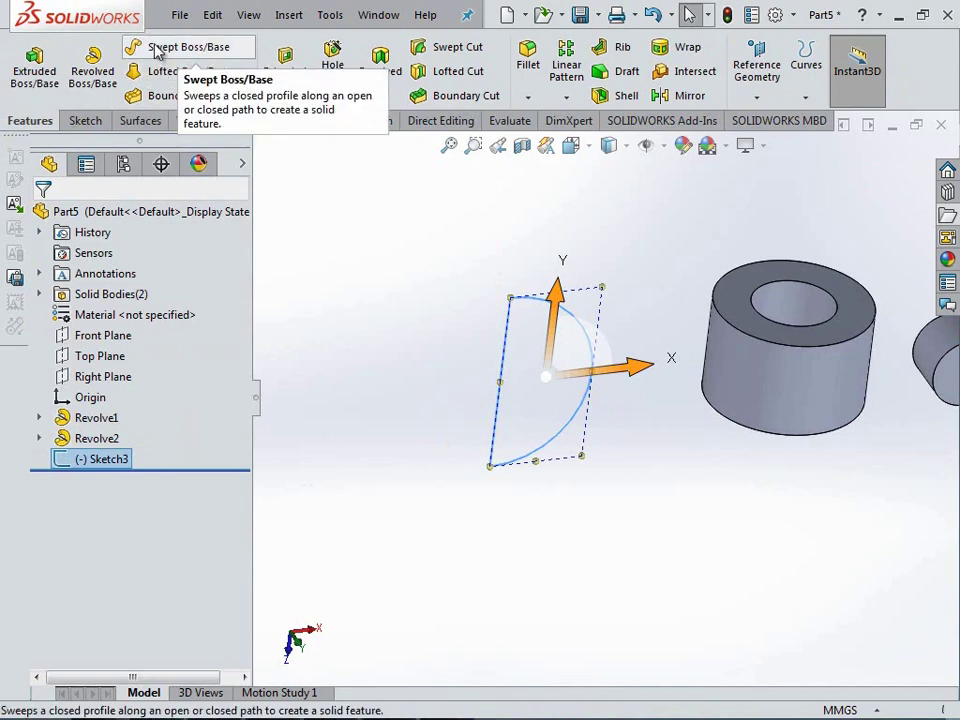
click(95, 80)
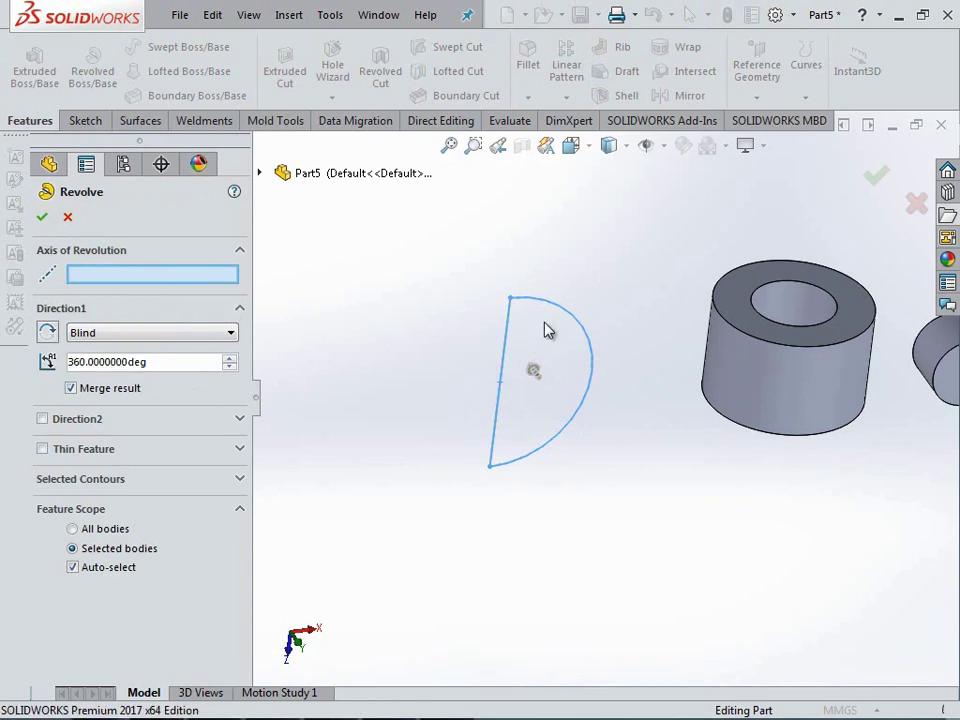
click(505, 336)
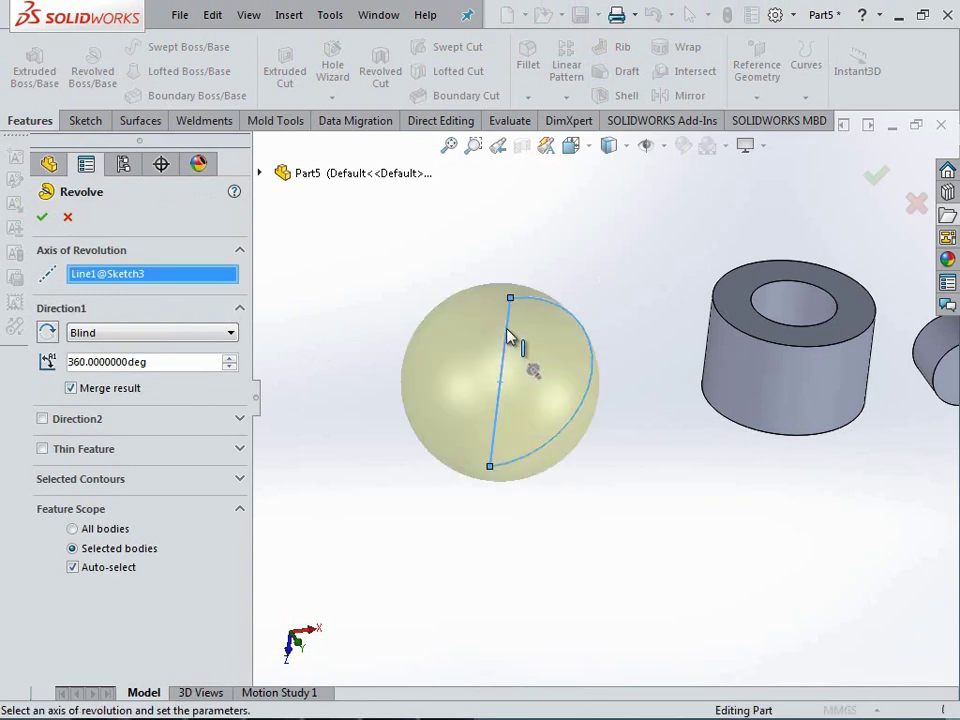
click(182, 487)
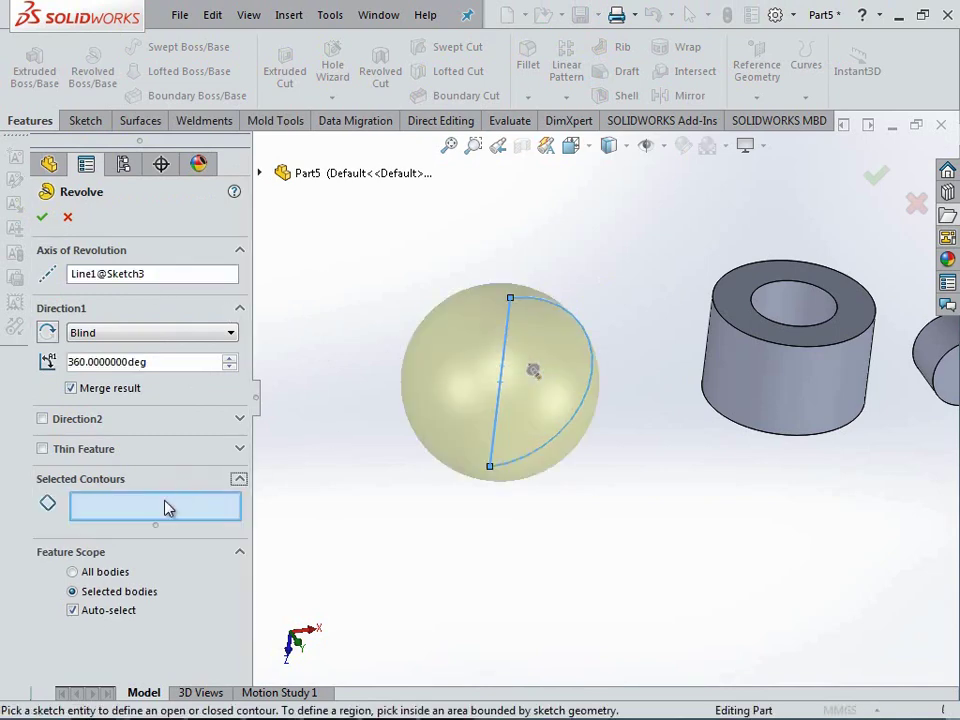
click(557, 364)
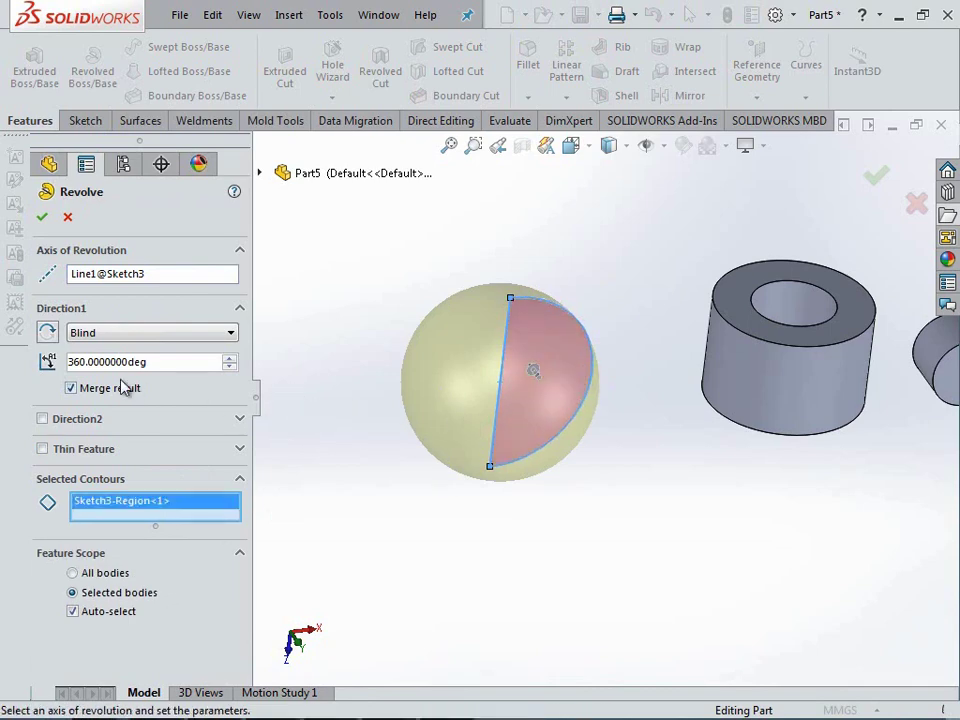
click(43, 218)
mouse_move(371, 418)
middle_down()
mouse_move(332, 319)
mouse_move(398, 316)
mouse_move(516, 334)
mouse_move(386, 319)
mouse_move(369, 270)
mouse_move(360, 304)
mouse_move(330, 326)
middle_up()
scroll(417, 337, up, 3)
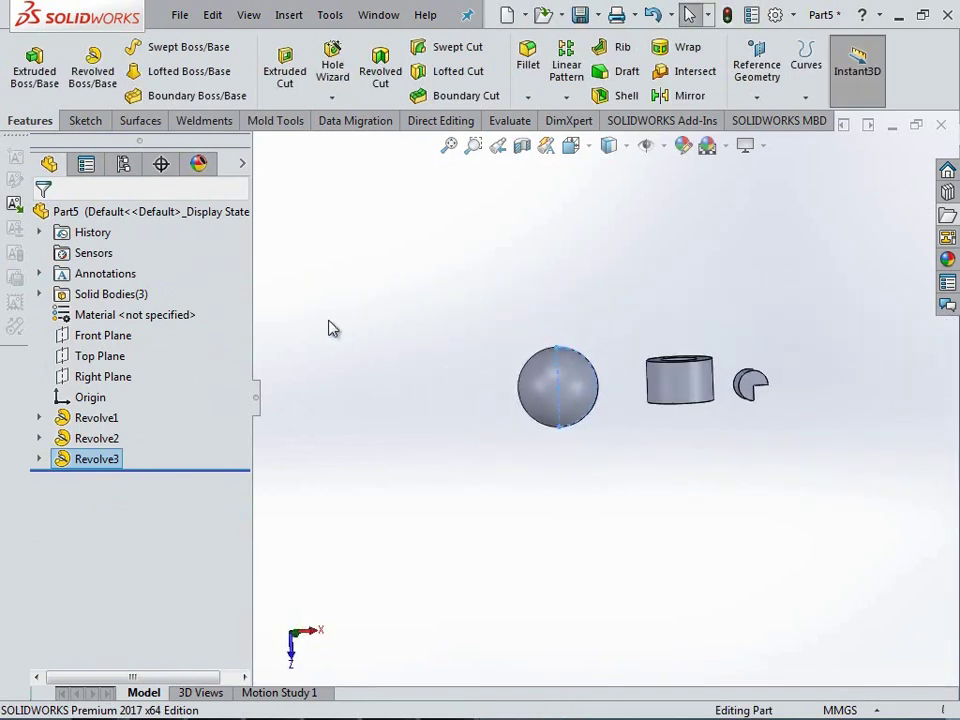
Start a Top Plane sketch viewed normal to it and draw a short vertical line.
click(110, 358)
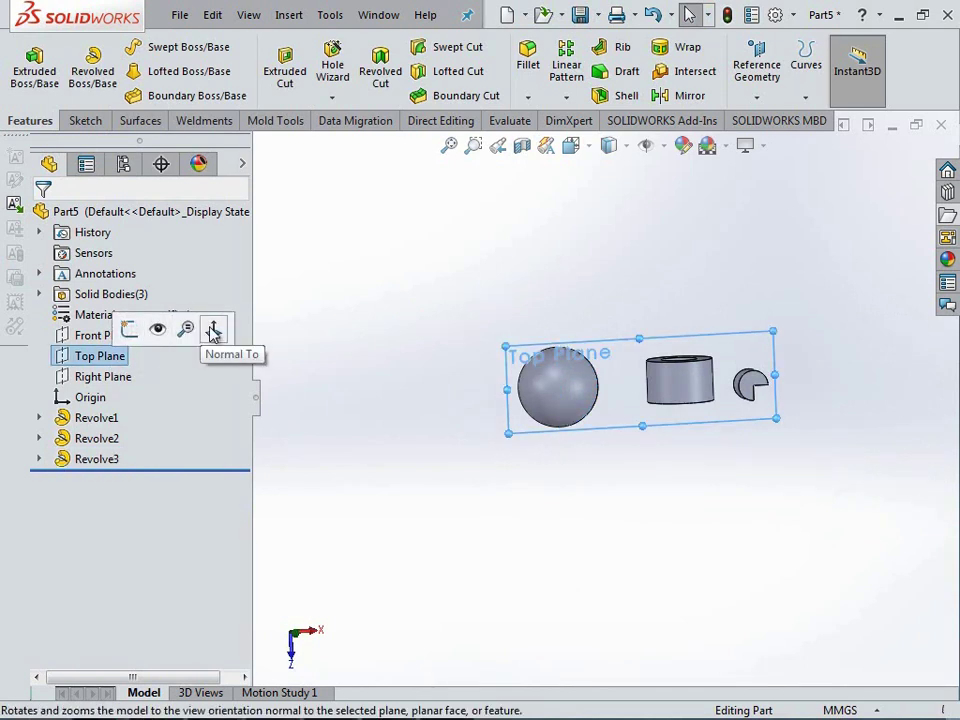
click(212, 330)
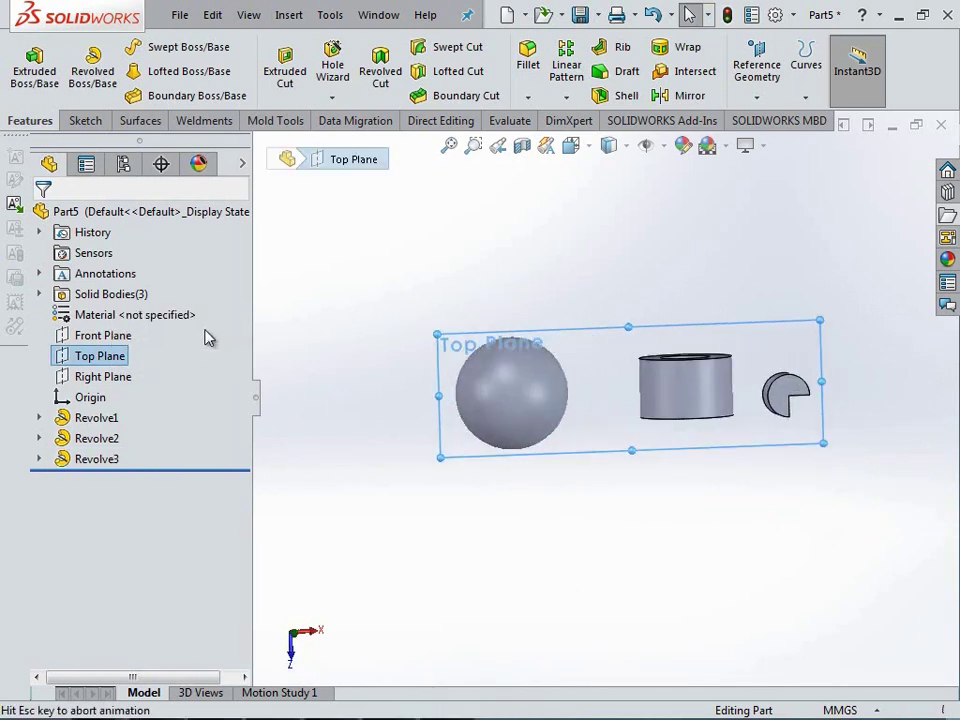
click(85, 356)
click(60, 335)
click(80, 356)
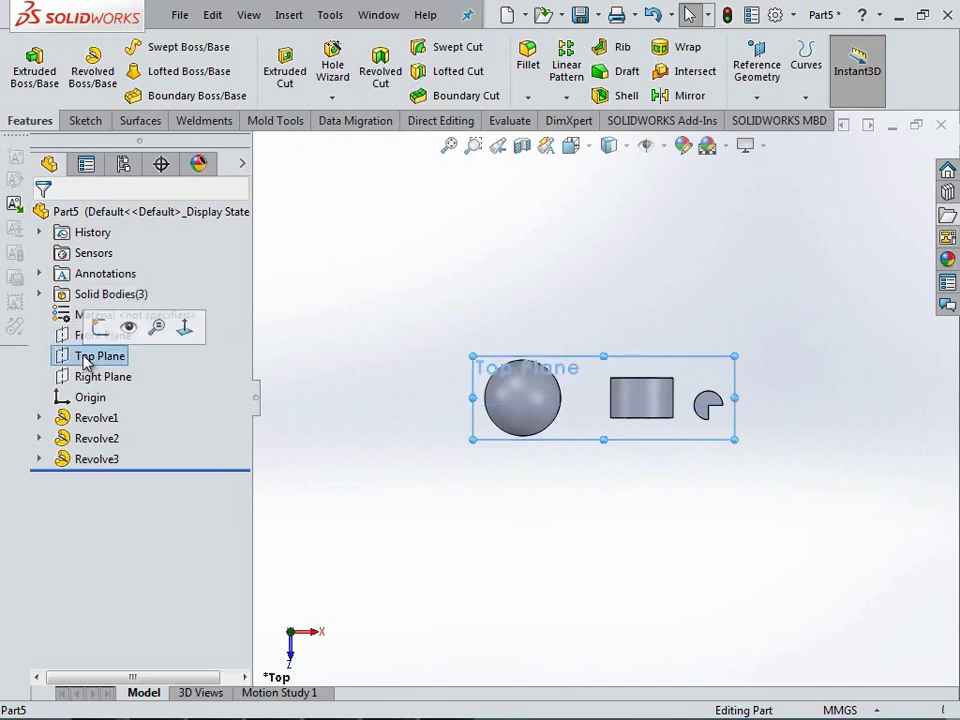
click(97, 333)
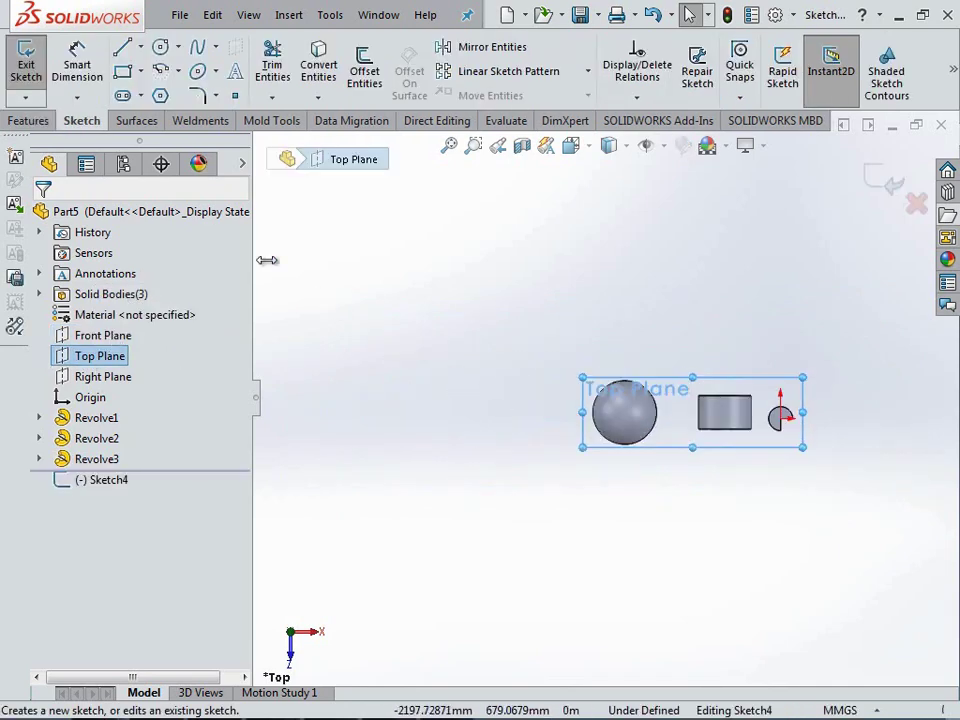
click(122, 47)
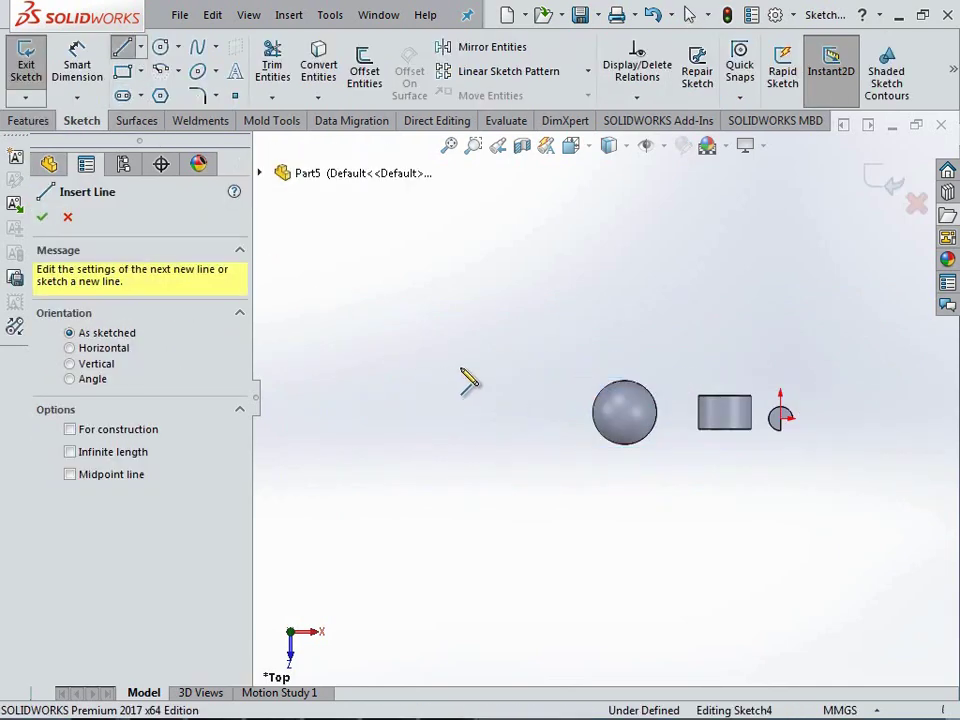
click(460, 368)
click(460, 447)
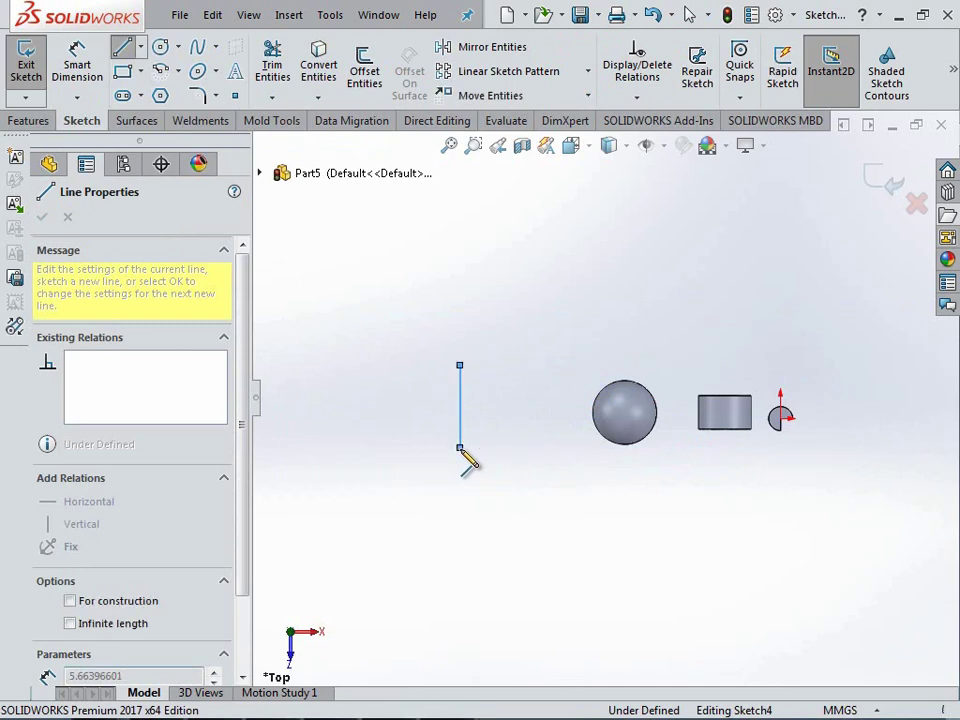
right_click(429, 408)
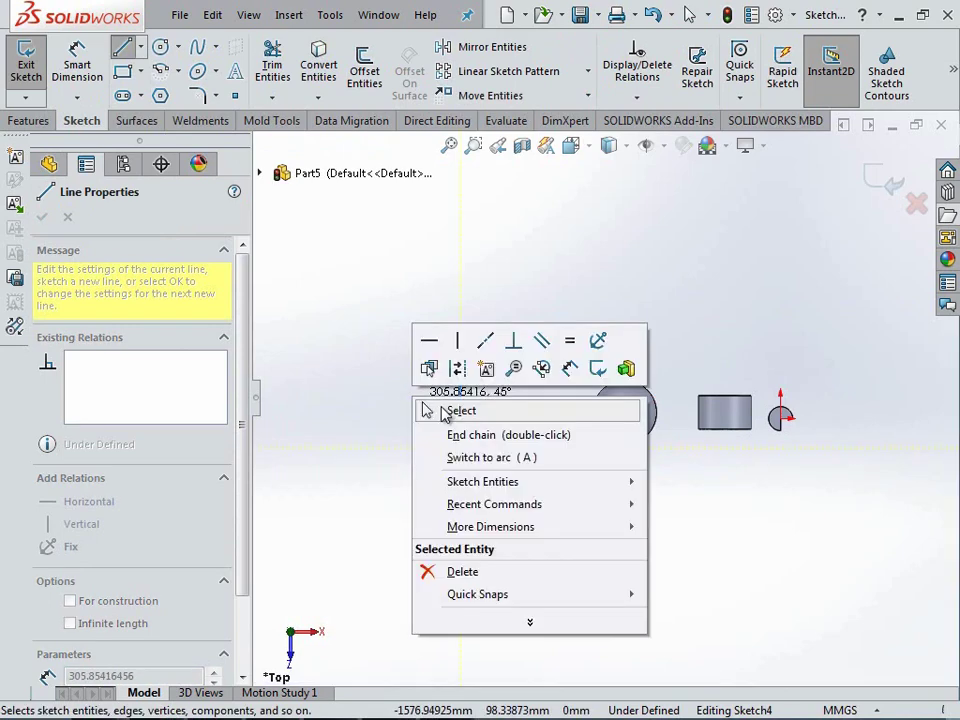
click(430, 409)
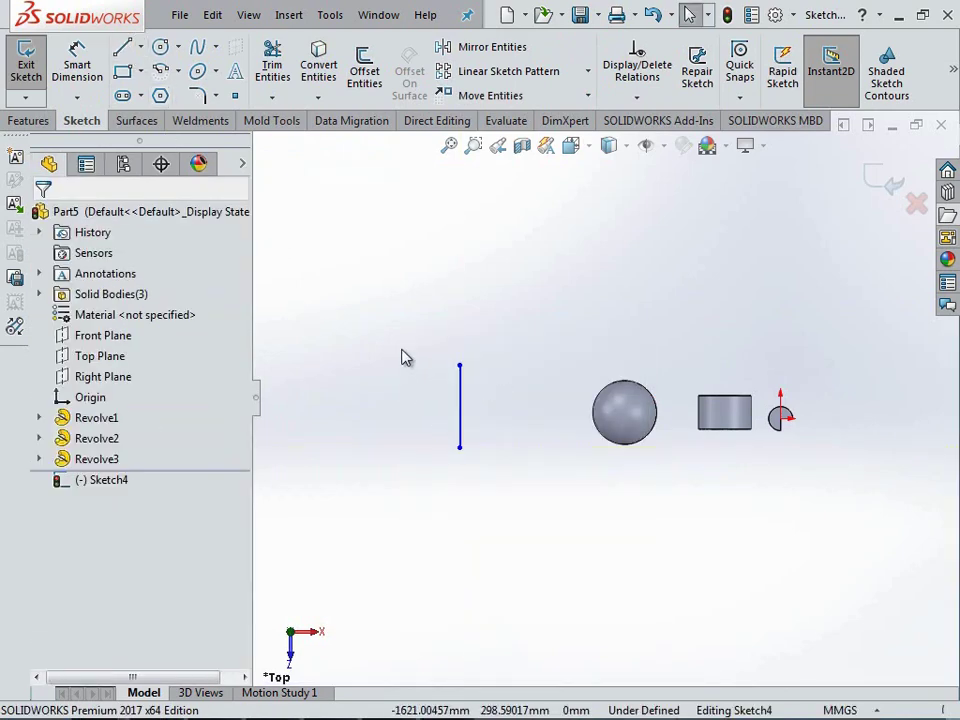
Add a 969.22 mm vertical midpoint line to the left of the short line.
click(123, 50)
click(142, 46)
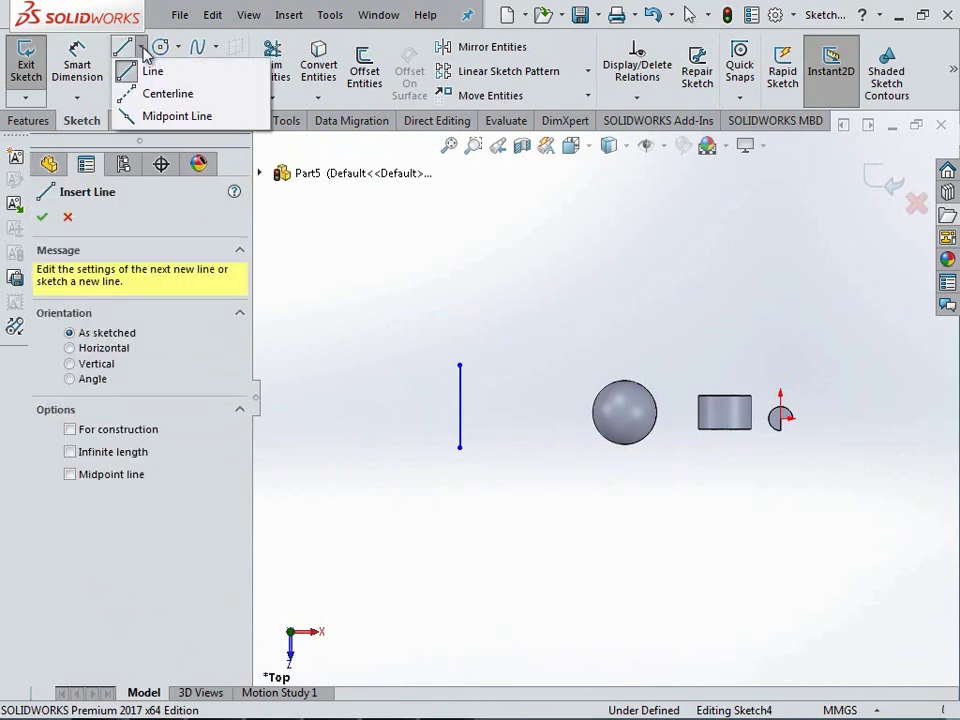
click(165, 116)
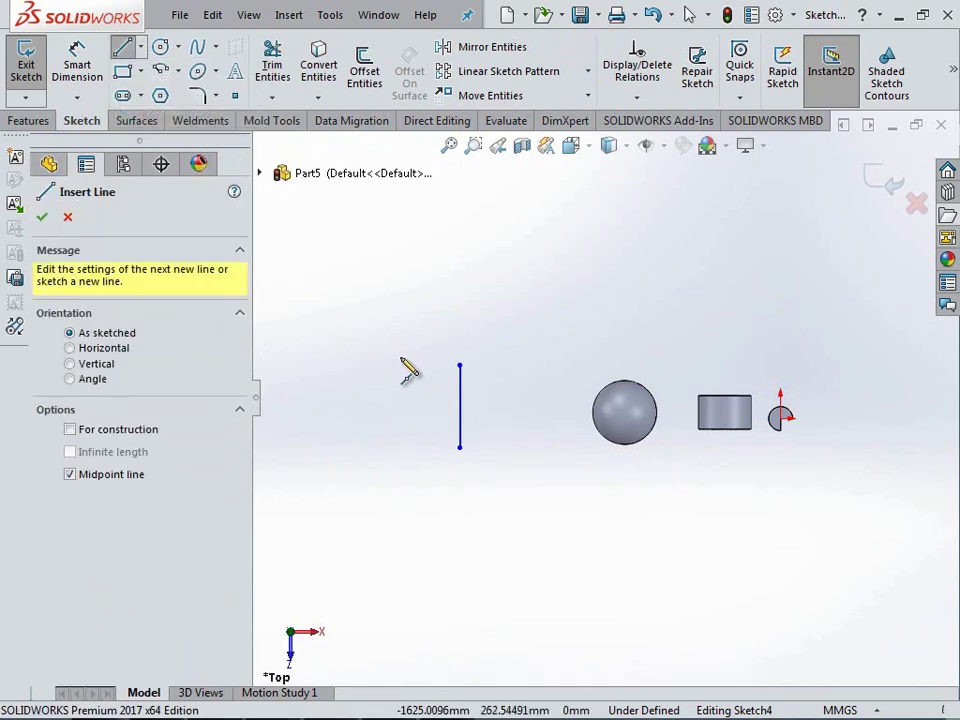
click(400, 357)
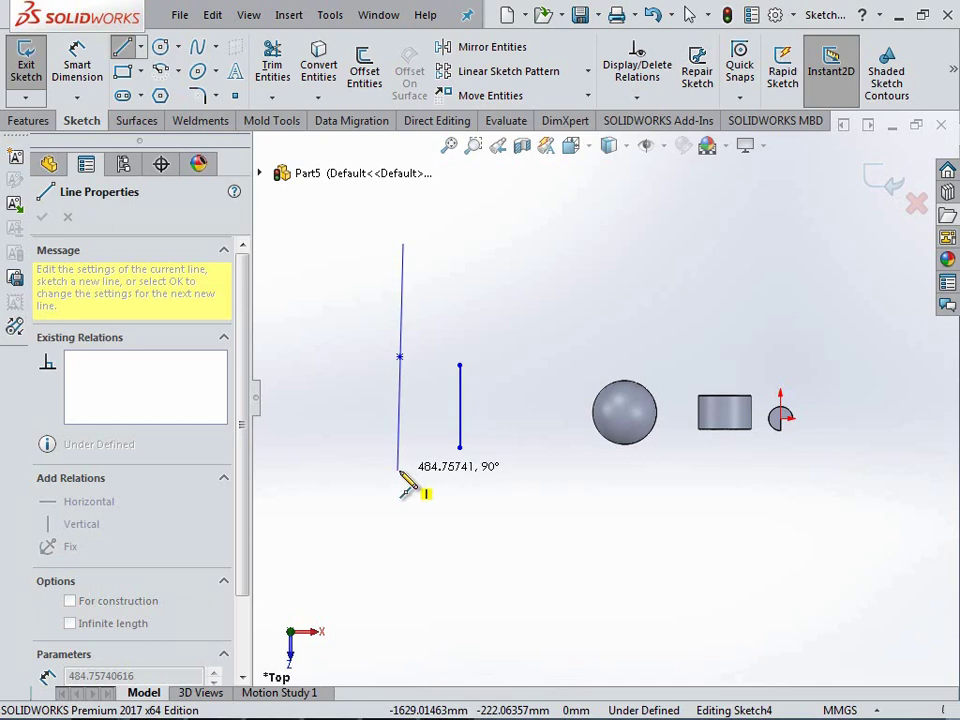
click(400, 471)
key(Escape)
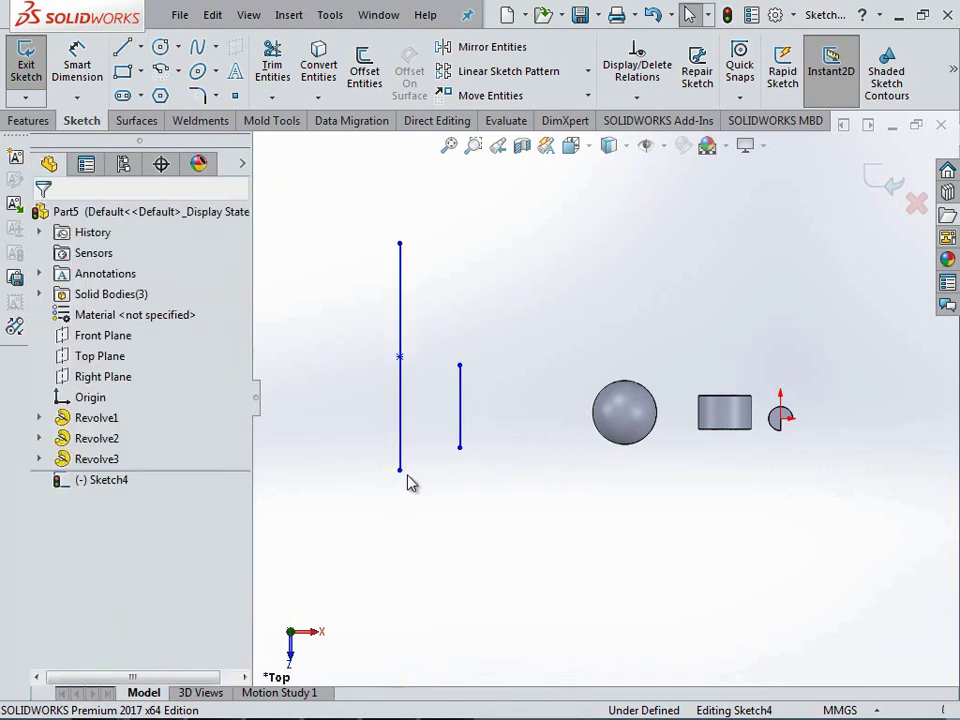
click(401, 446)
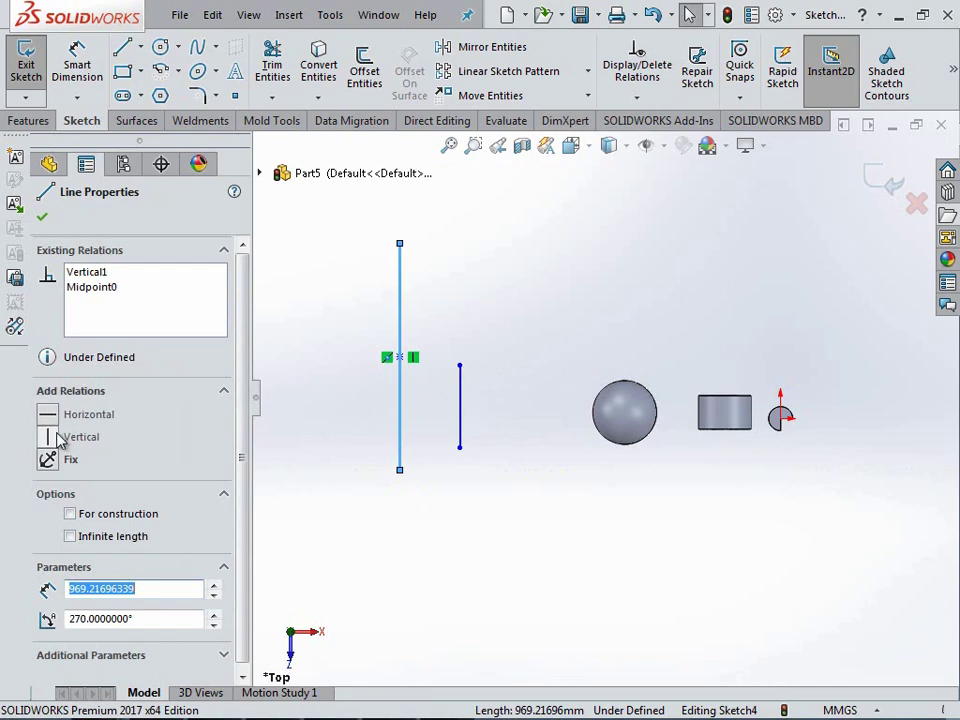
click(300, 456)
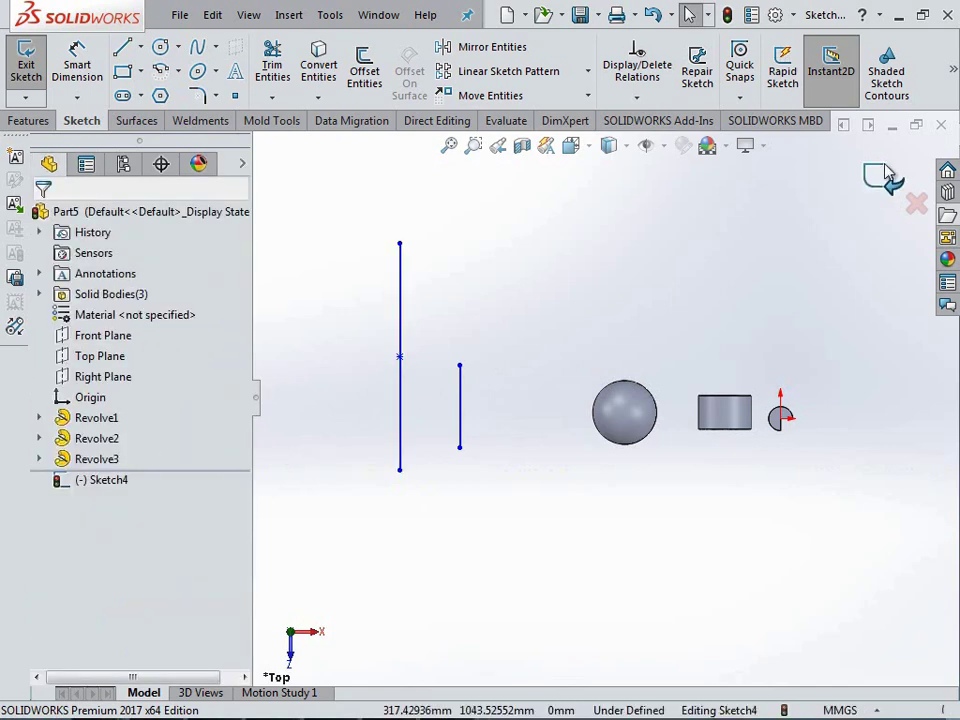
Exit Sketch4 and start a Revolved Boss/Base using that sketch.
click(546, 281)
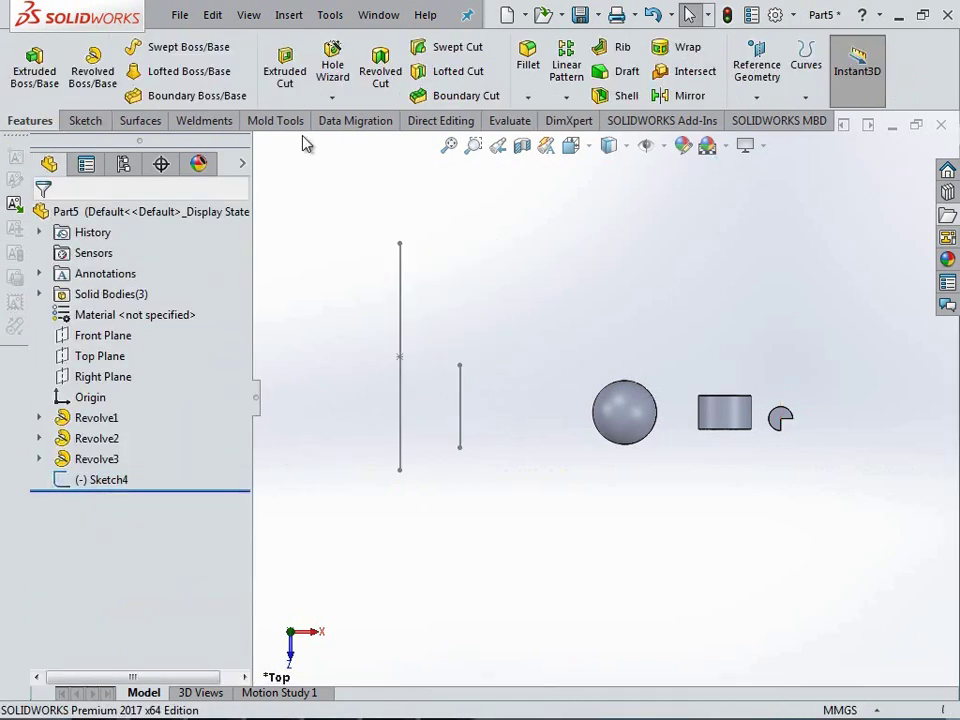
click(93, 70)
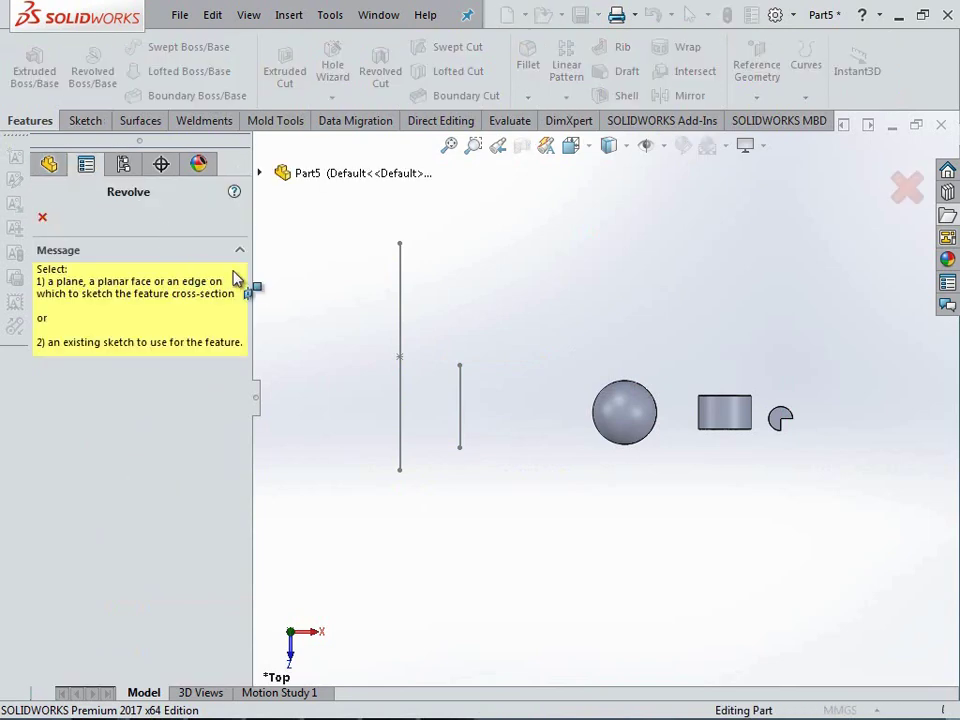
click(459, 398)
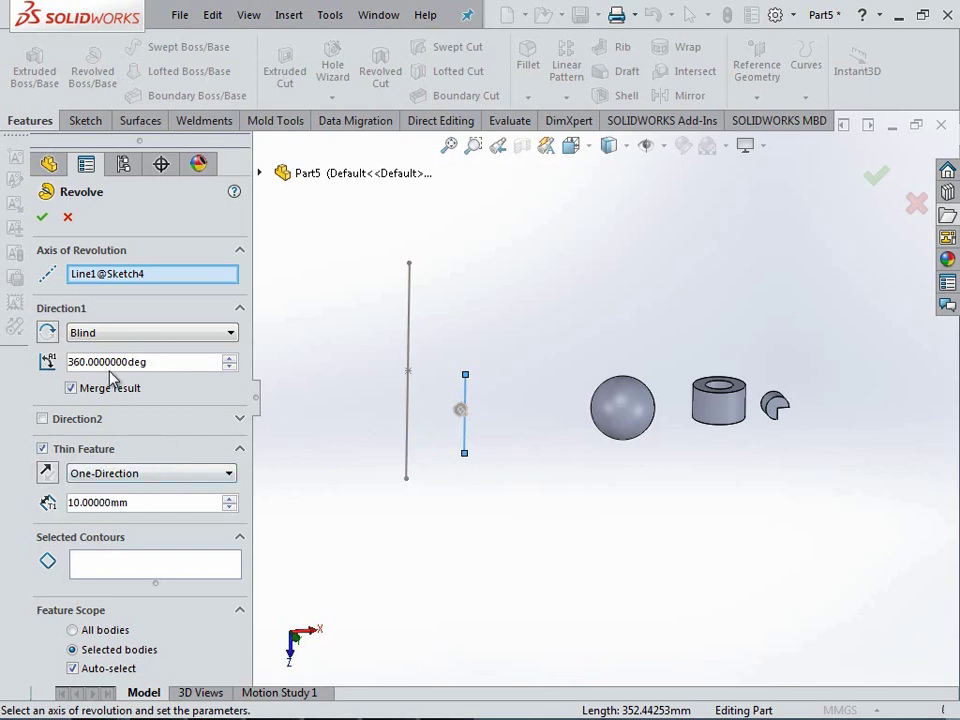
Replace the wrongly chosen revolve axis with the long vertical line, Line2.
click(120, 278)
right_click(124, 281)
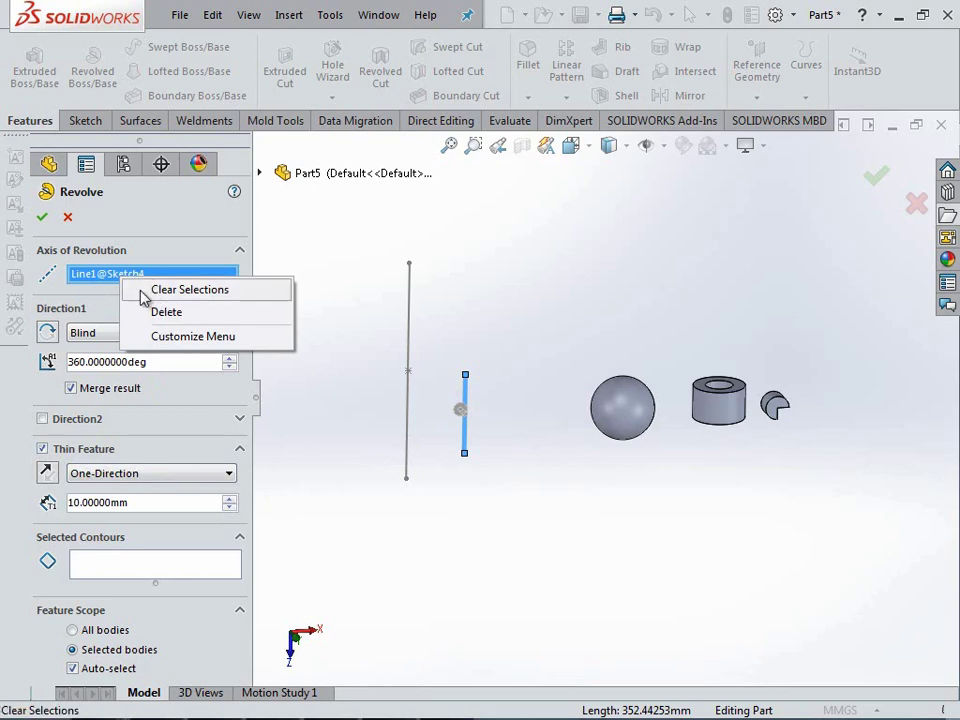
key(Escape)
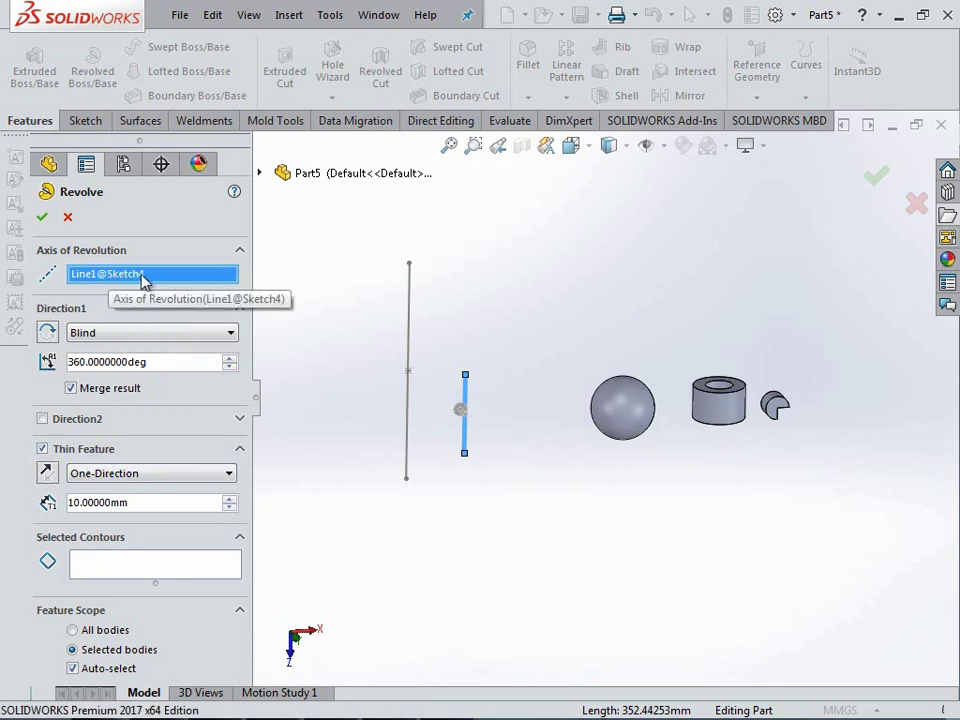
right_click(143, 279)
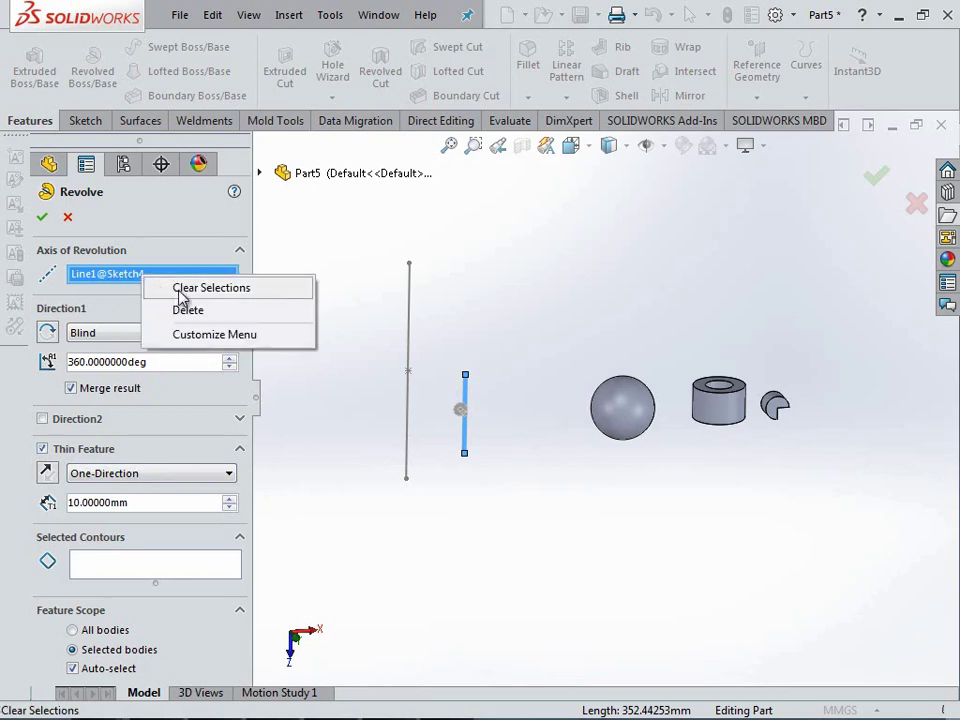
click(181, 289)
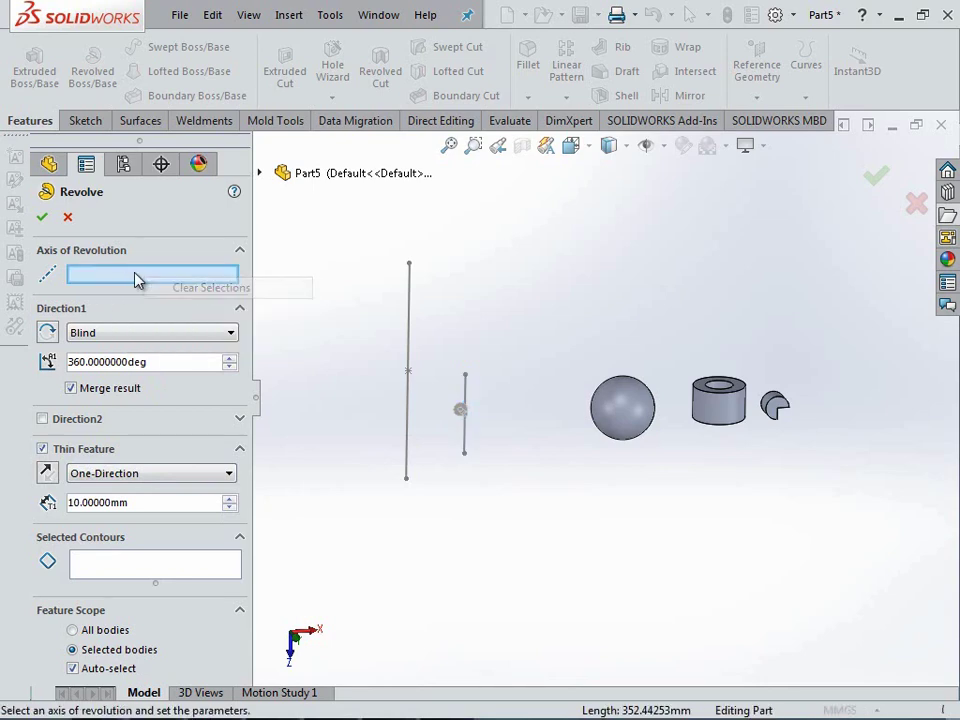
click(409, 325)
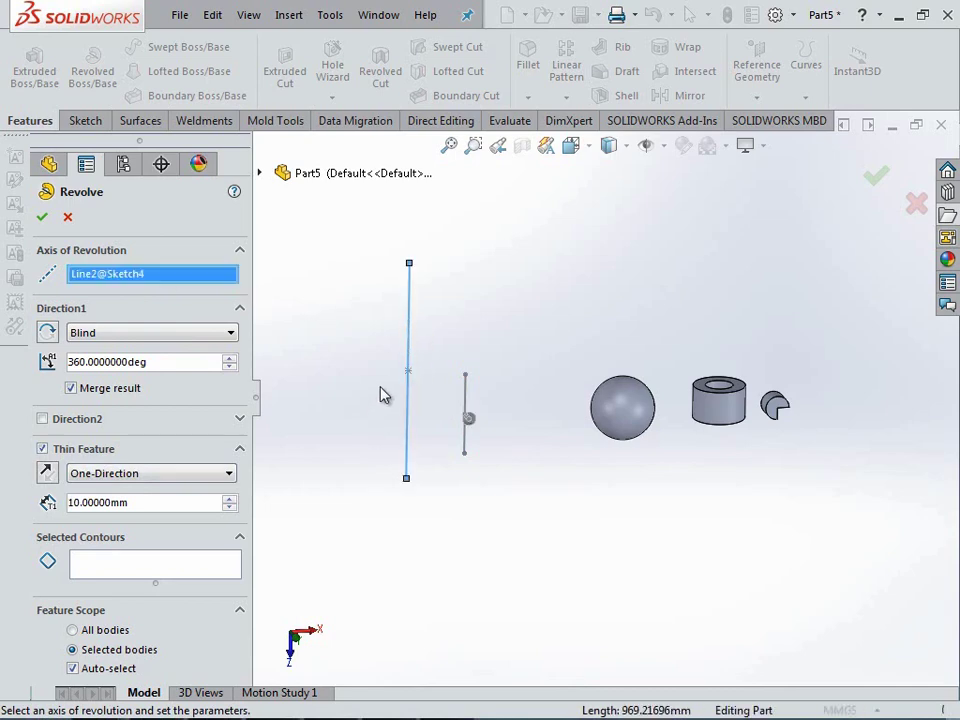
Select the short line as the contour, previewing a 360° thin revolve with a 10 mm wall.
scroll(381, 392, down, 1)
click(175, 568)
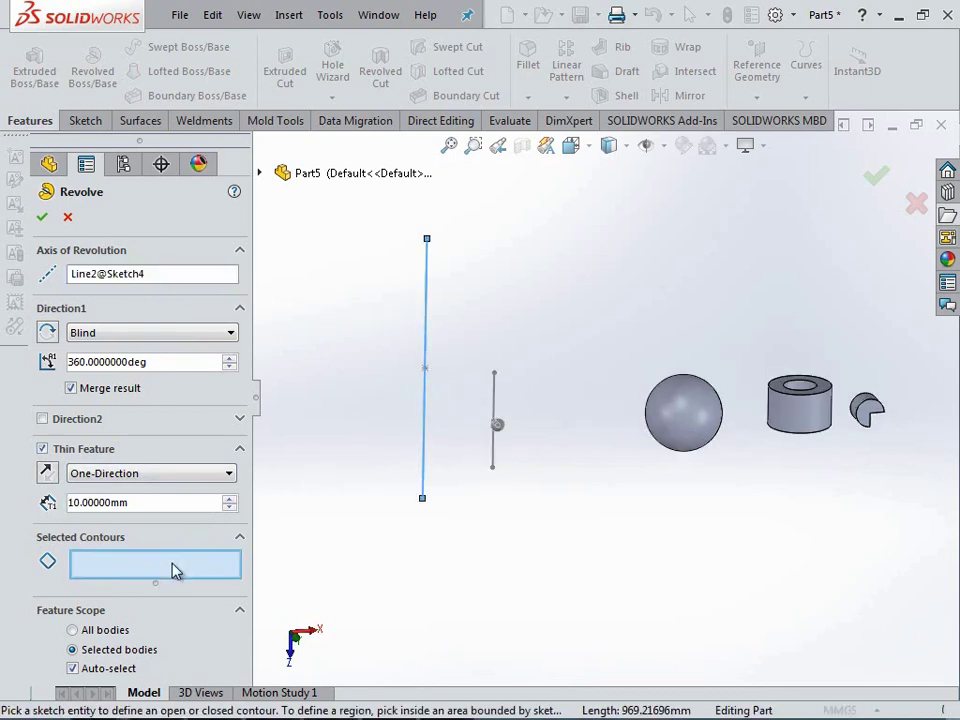
click(497, 396)
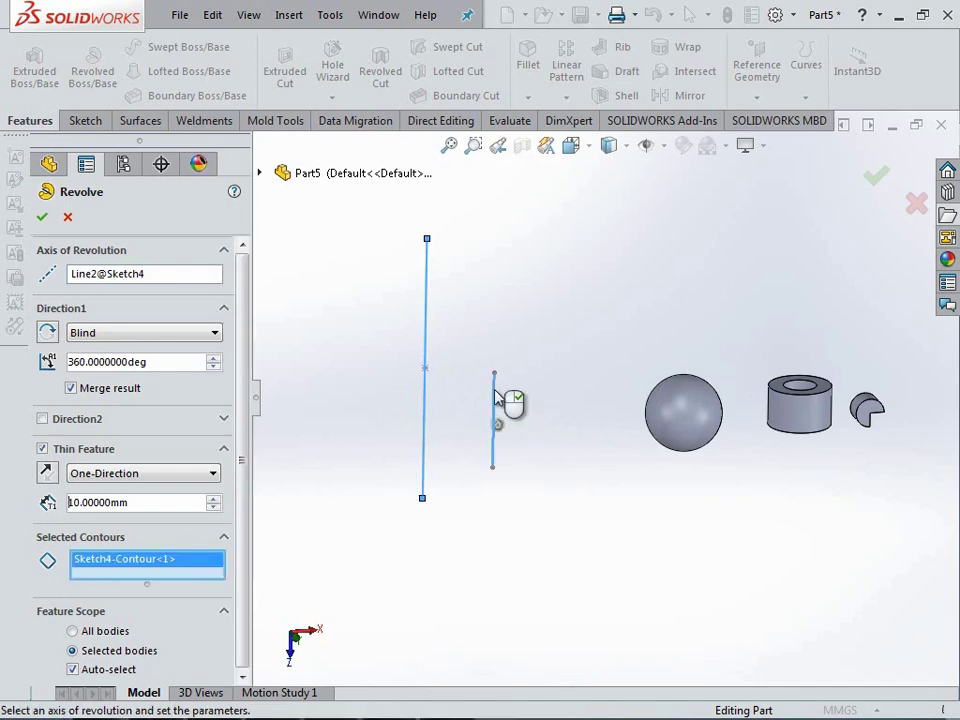
middle_drag(435, 477, 395, 432)
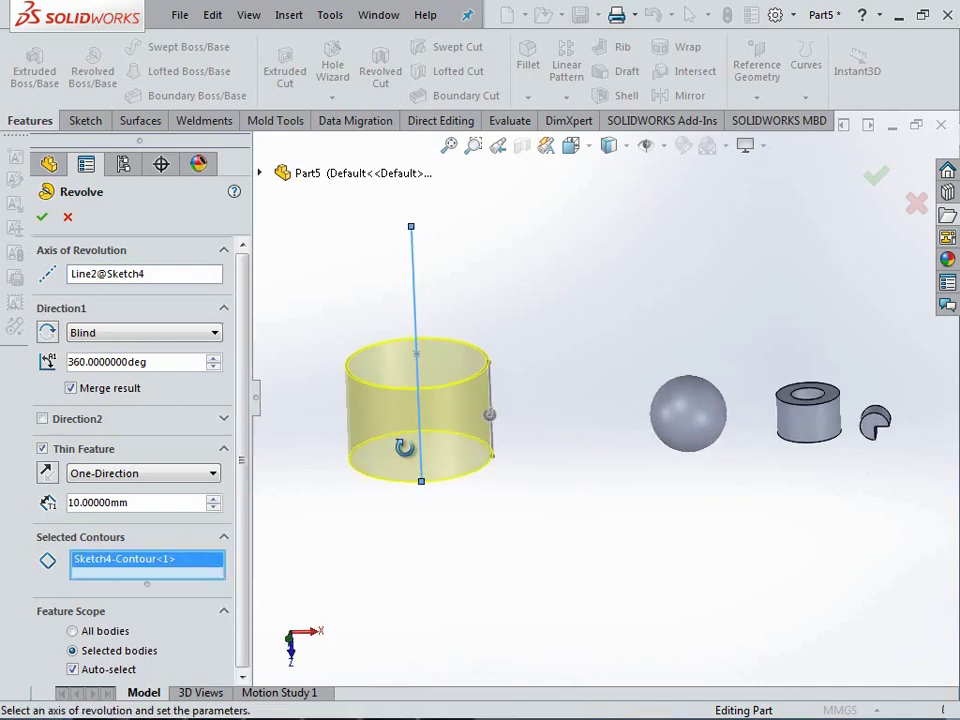
Set the thin-feature thickness to 50 mm and reverse it so the wall grows outward.
scroll(395, 432, down, 3)
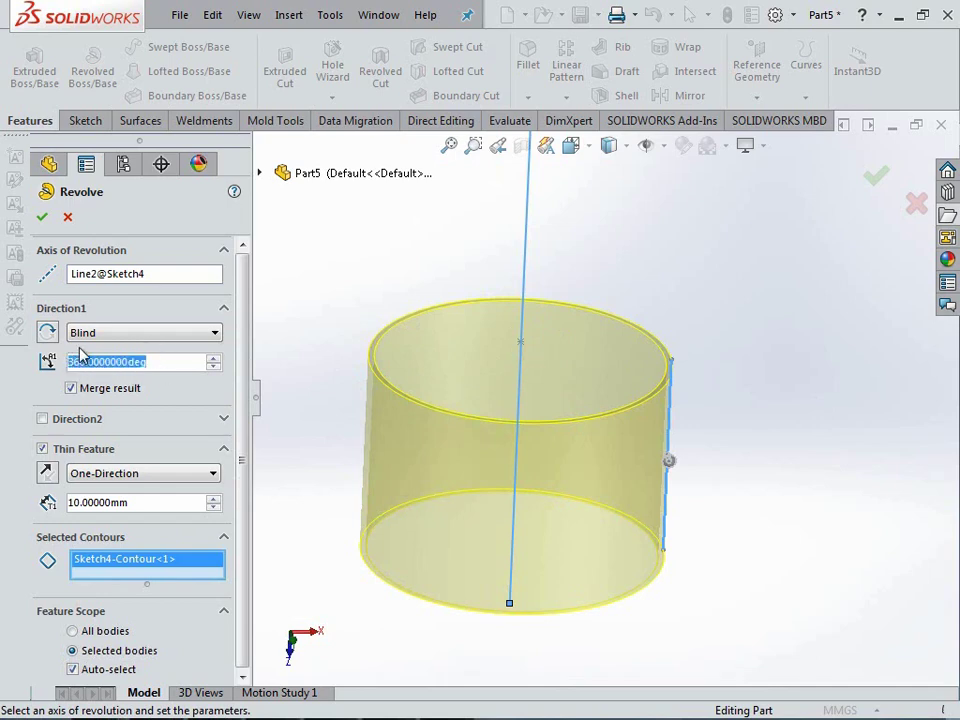
click(143, 502)
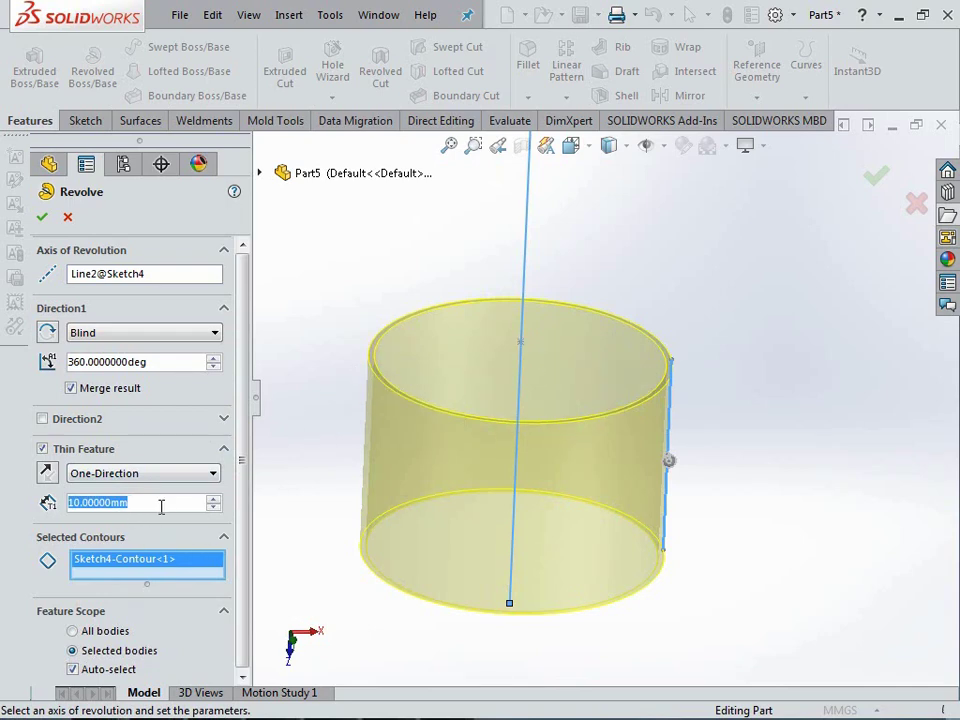
text(50)
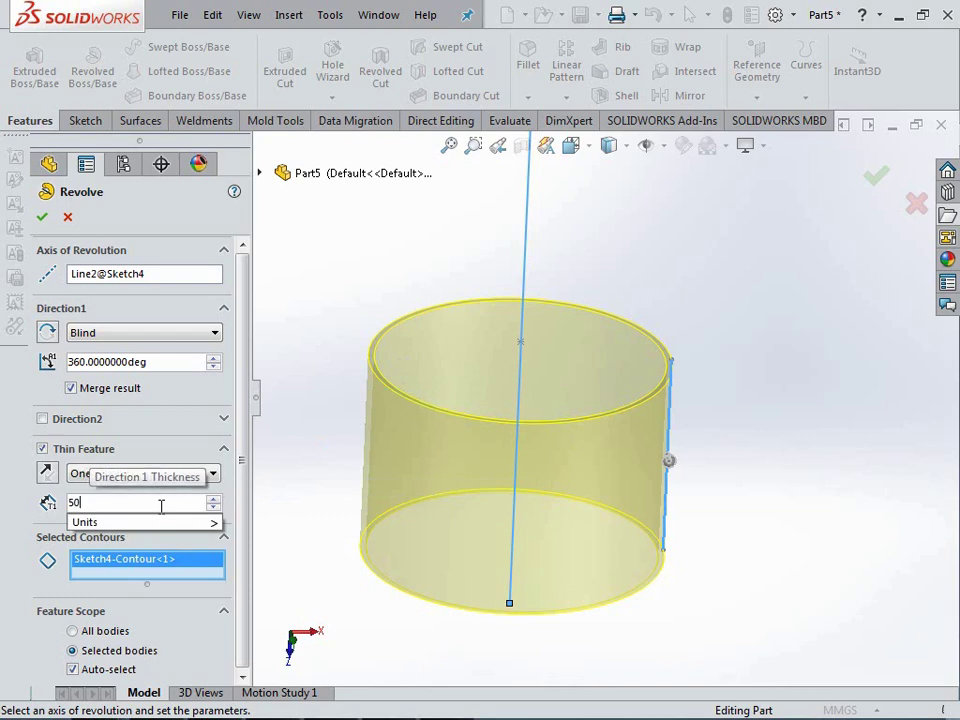
key(Return)
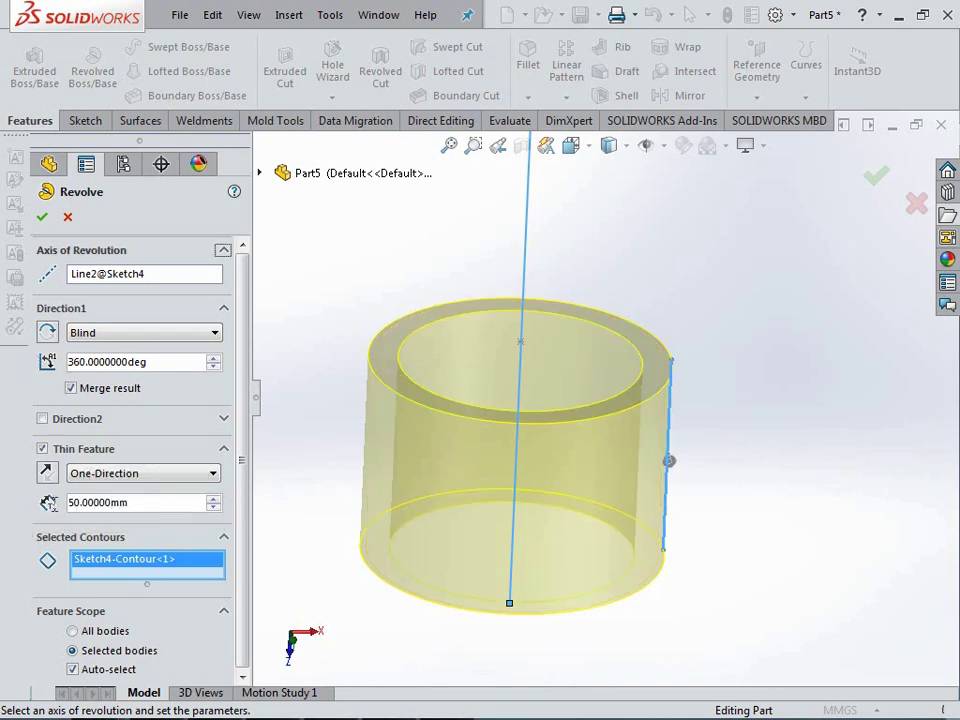
click(47, 474)
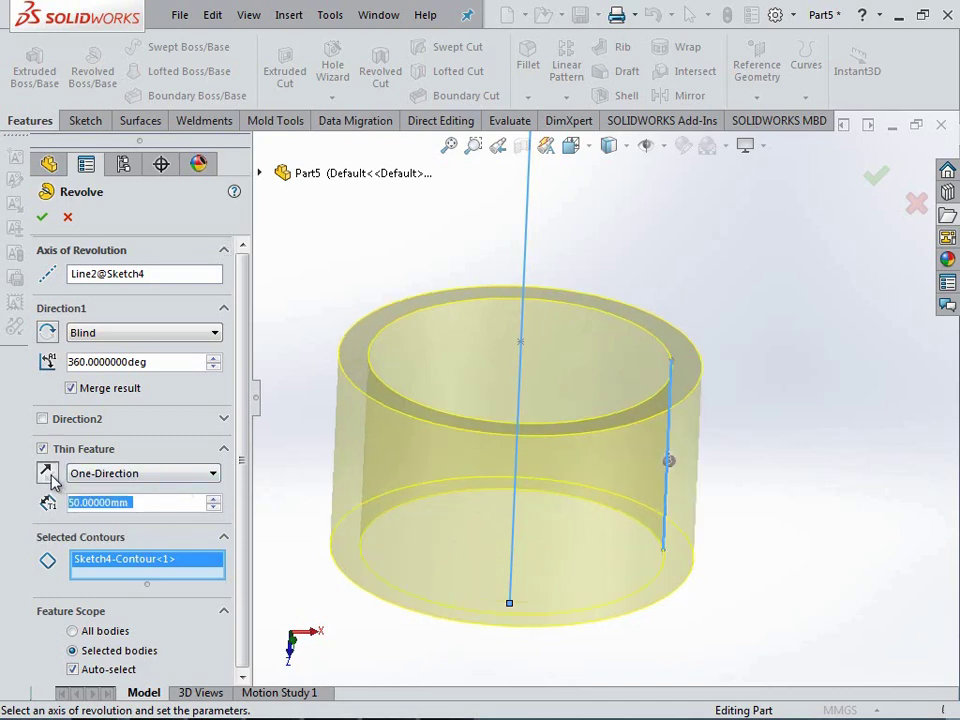
click(47, 474)
click(47, 474)
Accept the thick-walled tube as Revolve-Thin1, view the bodies side-on, and select Top Plane.
click(42, 219)
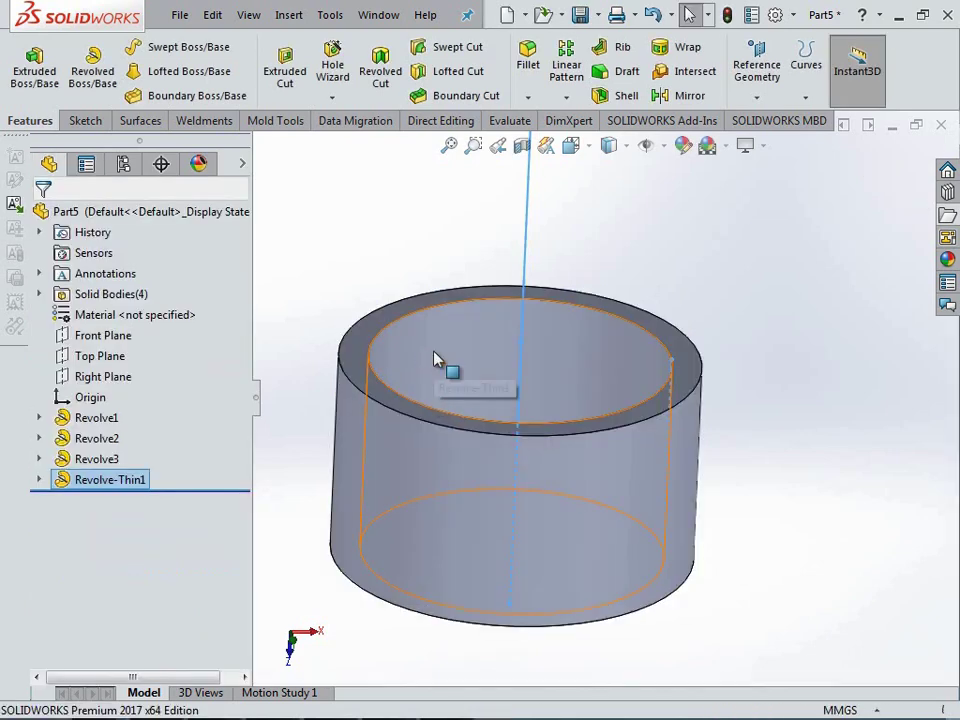
scroll(433, 381, up, 3)
click(664, 393)
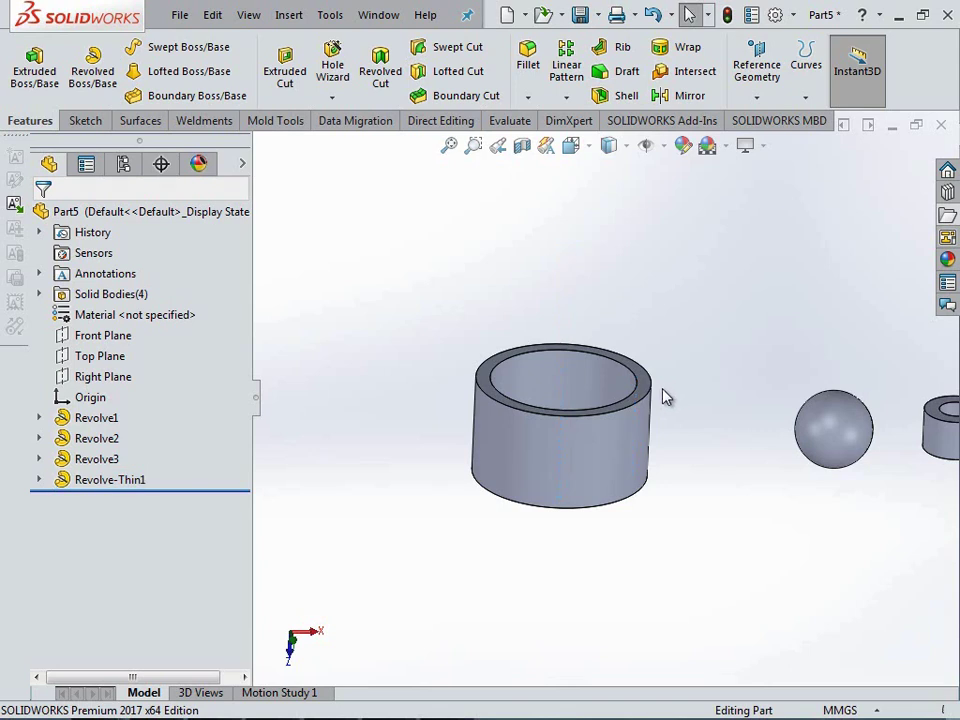
mouse_move(664, 396)
middle_down()
mouse_move(643, 326)
mouse_move(574, 392)
middle_up()
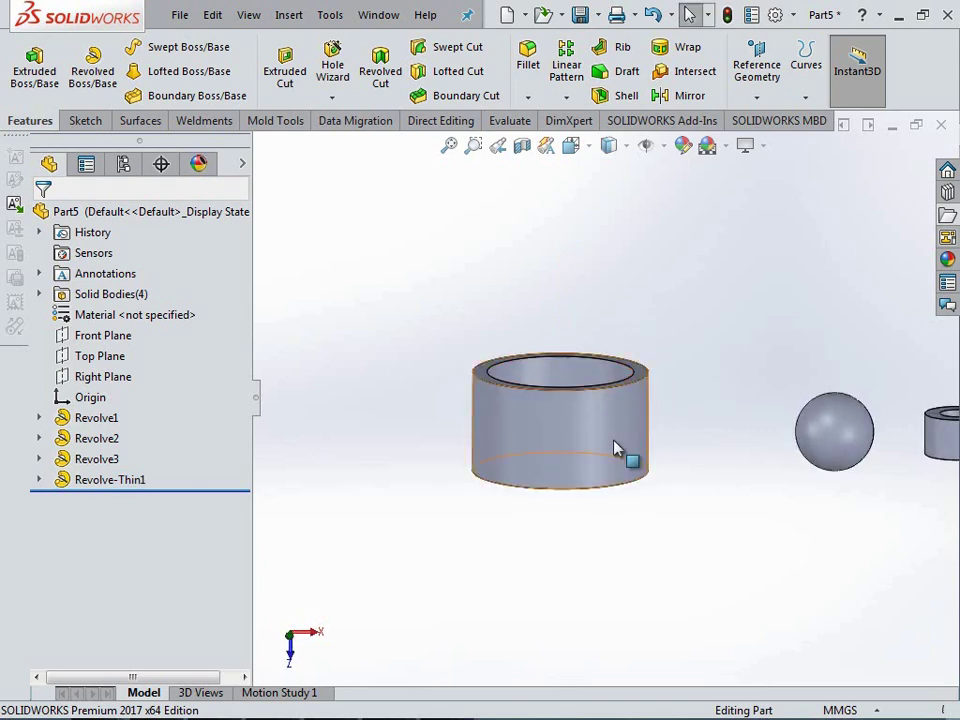
scroll(620, 420, down, 2)
scroll(643, 424, down, 2)
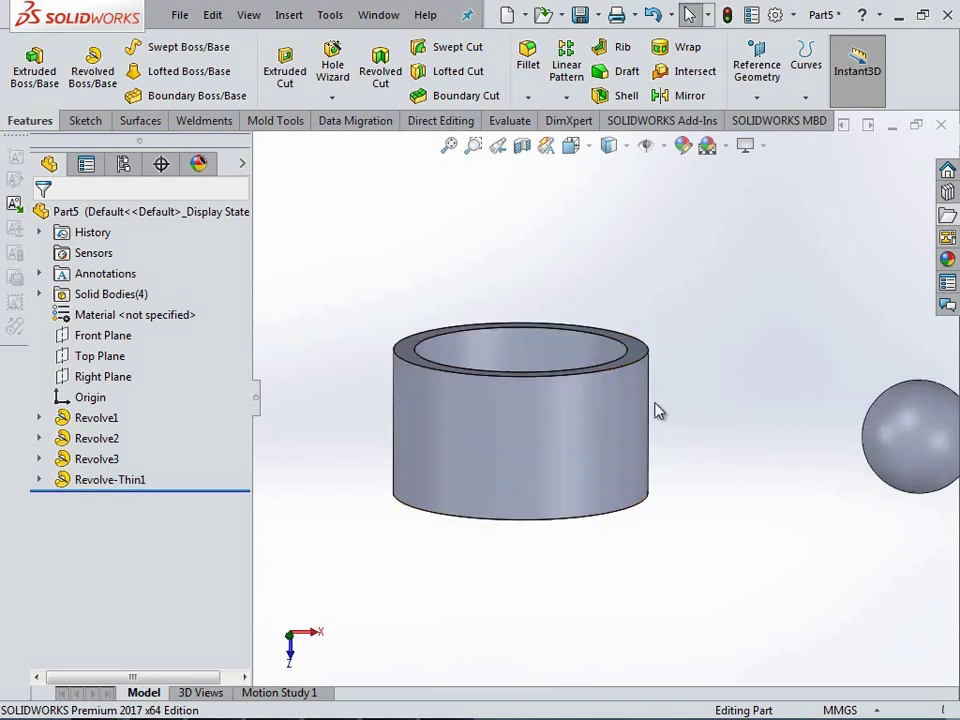
scroll(630, 420, up, 3)
scroll(606, 414, down, 2)
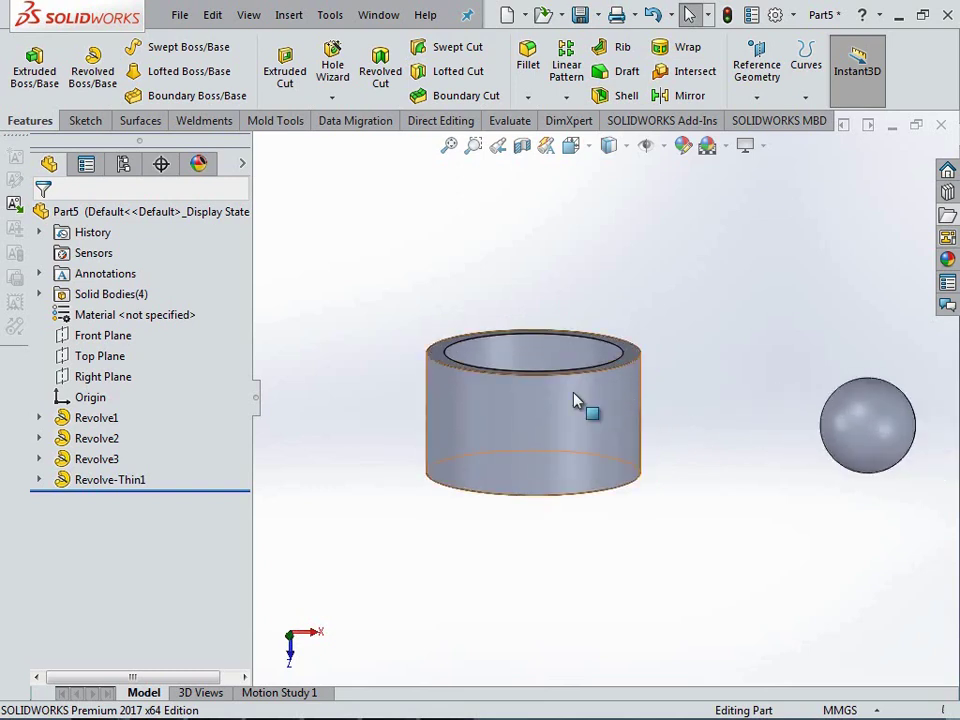
click(104, 360)
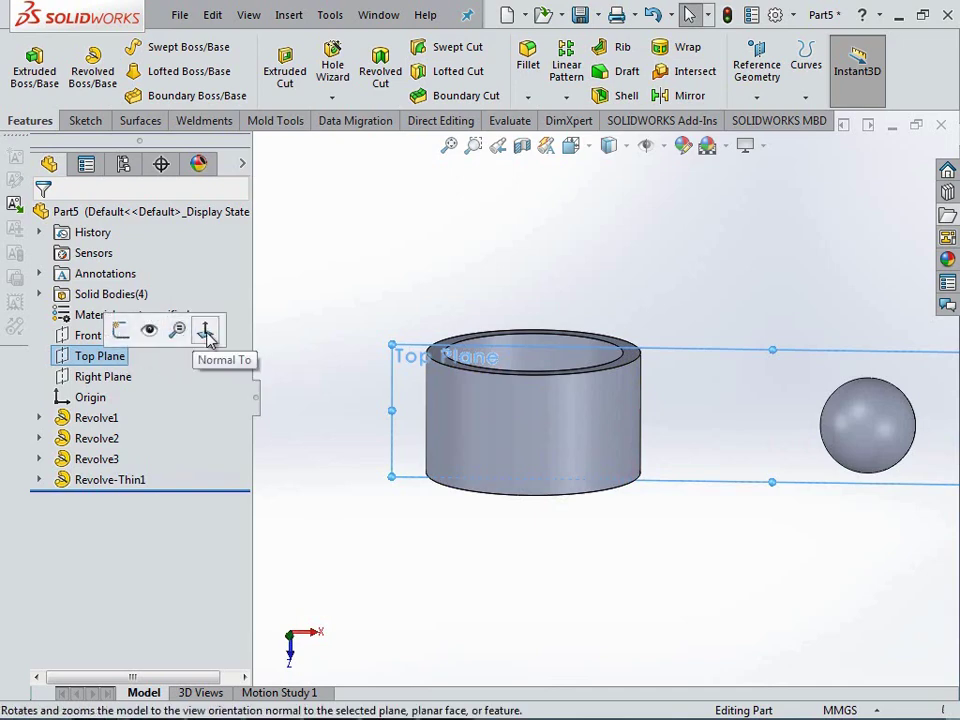
View the Top Plane face-on and start a new sketch on it.
click(202, 331)
right_click(110, 368)
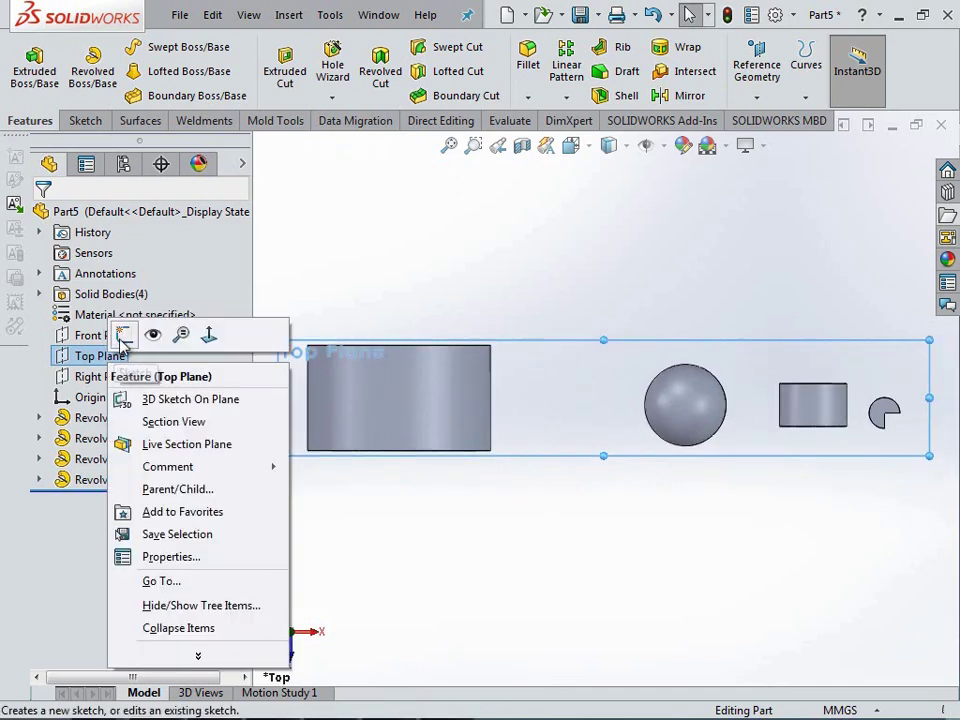
click(126, 337)
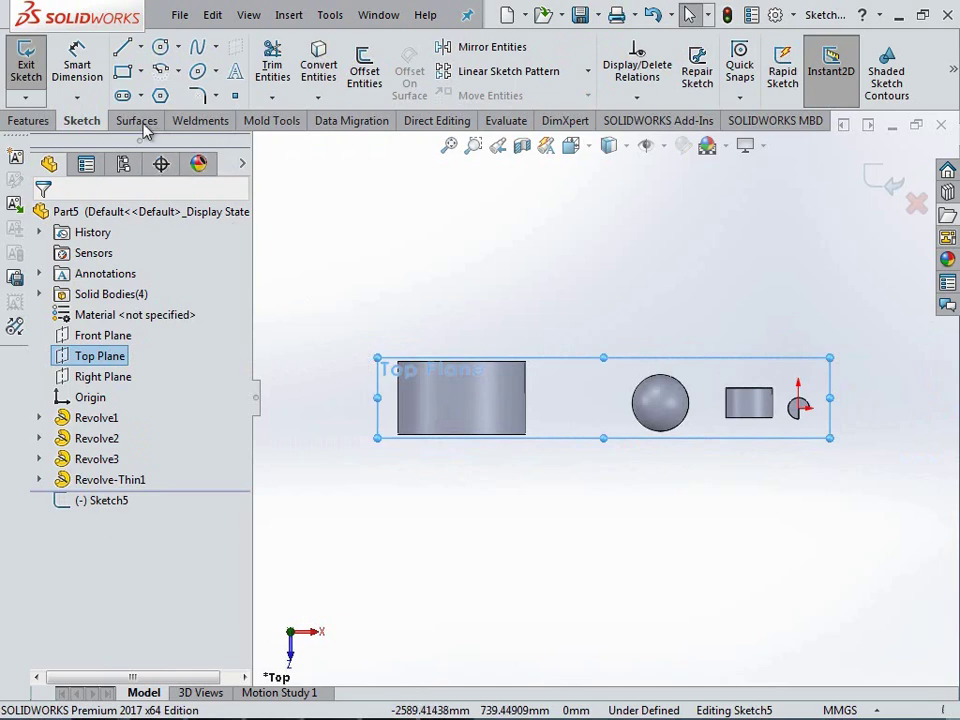
Draw a centerpoint half-circle arc centred on the tube's right edge.
click(178, 72)
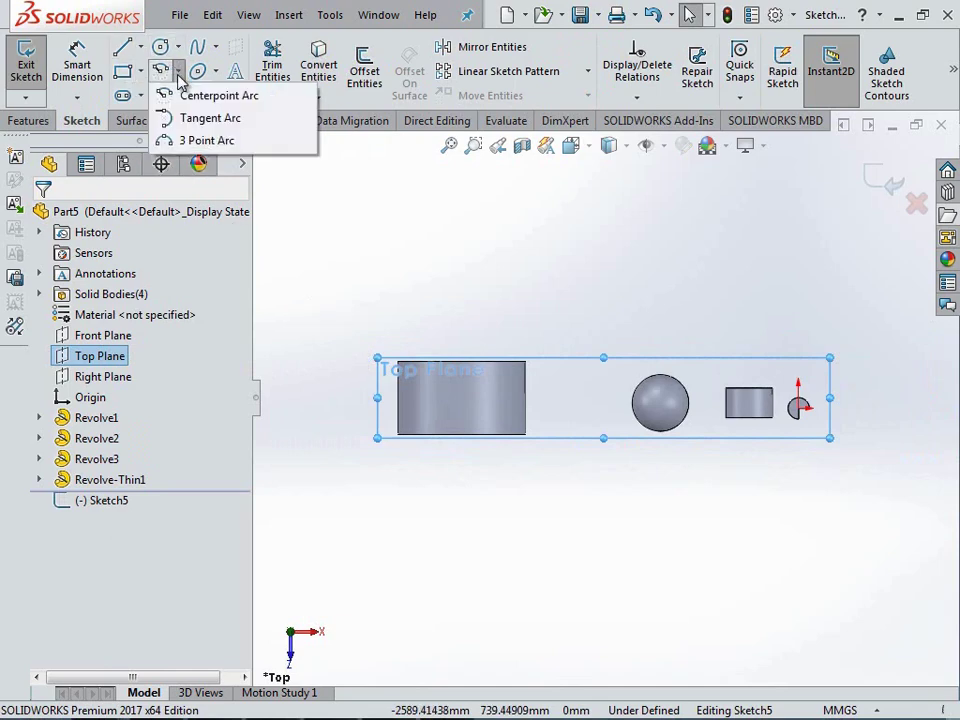
click(192, 96)
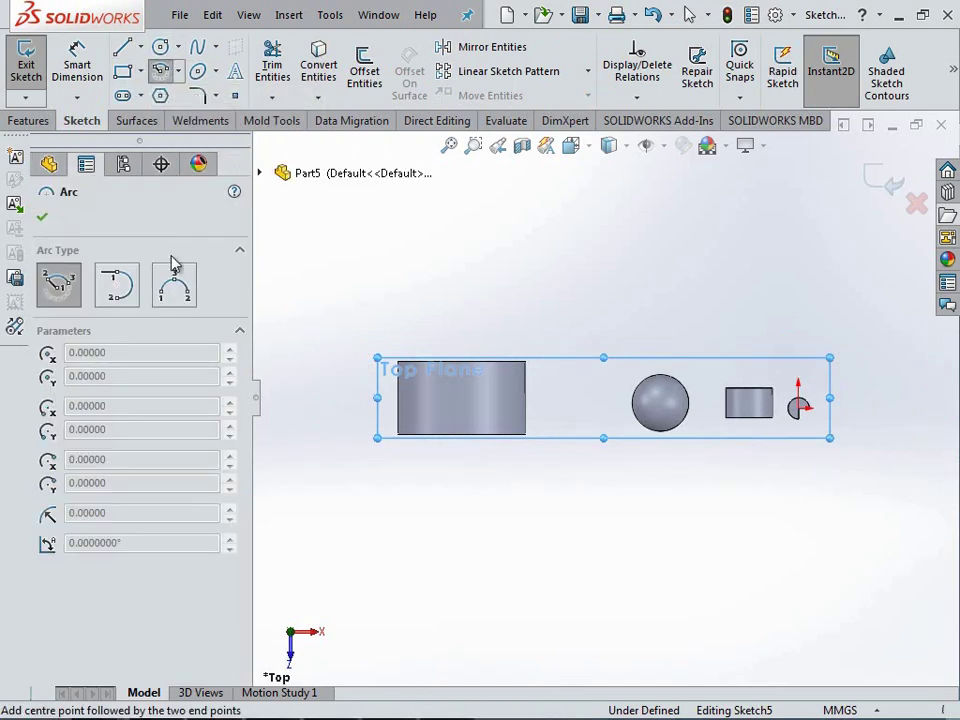
scroll(505, 402, down, 3)
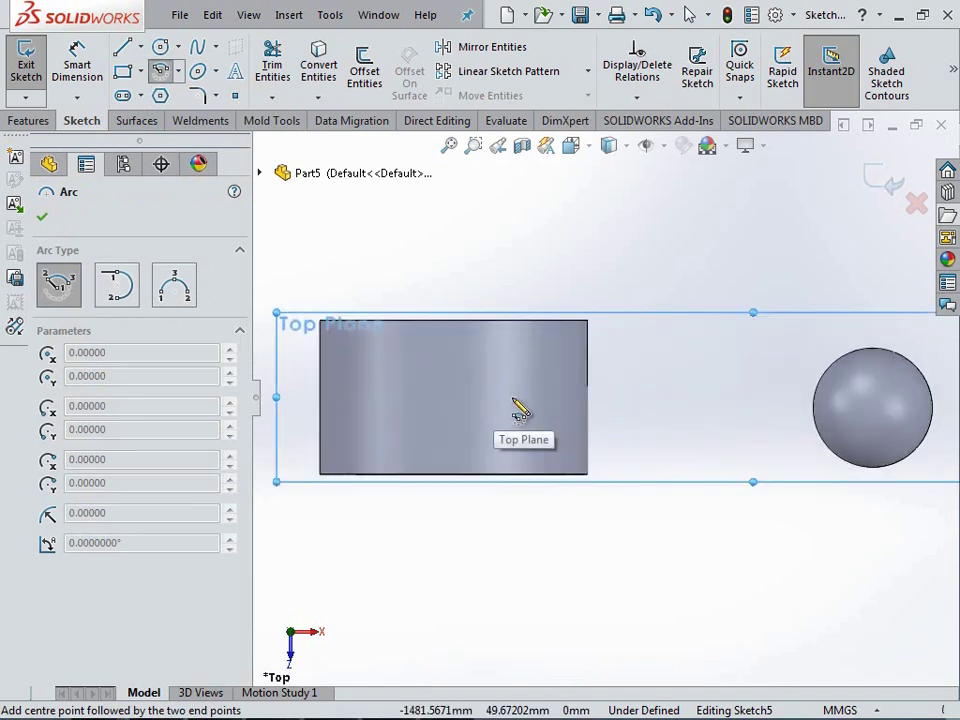
scroll(513, 400, down, 1)
click(608, 400)
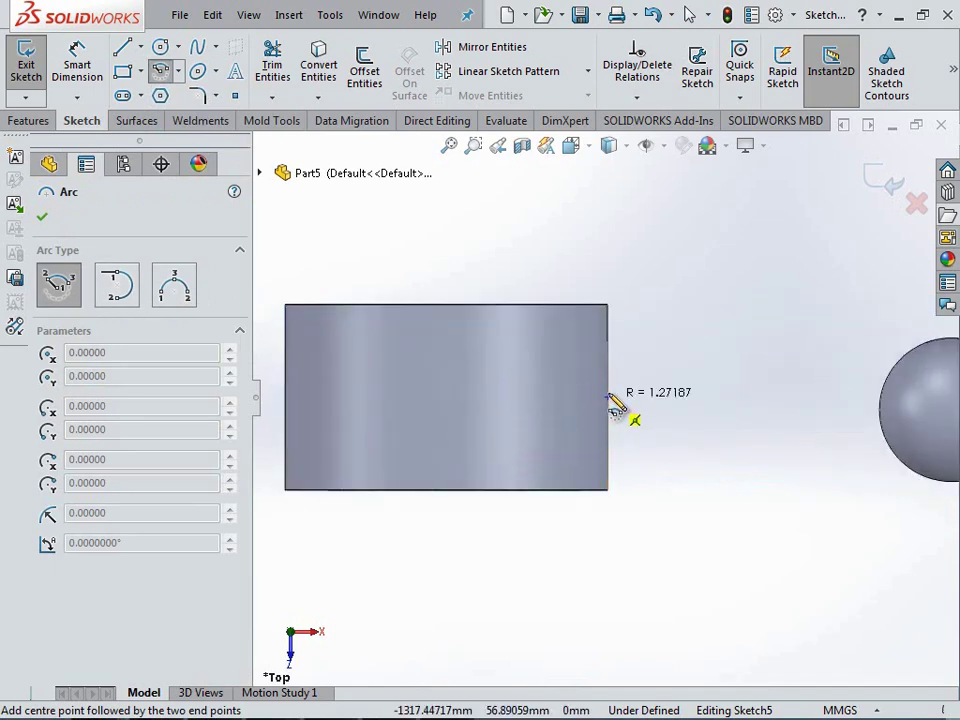
click(609, 343)
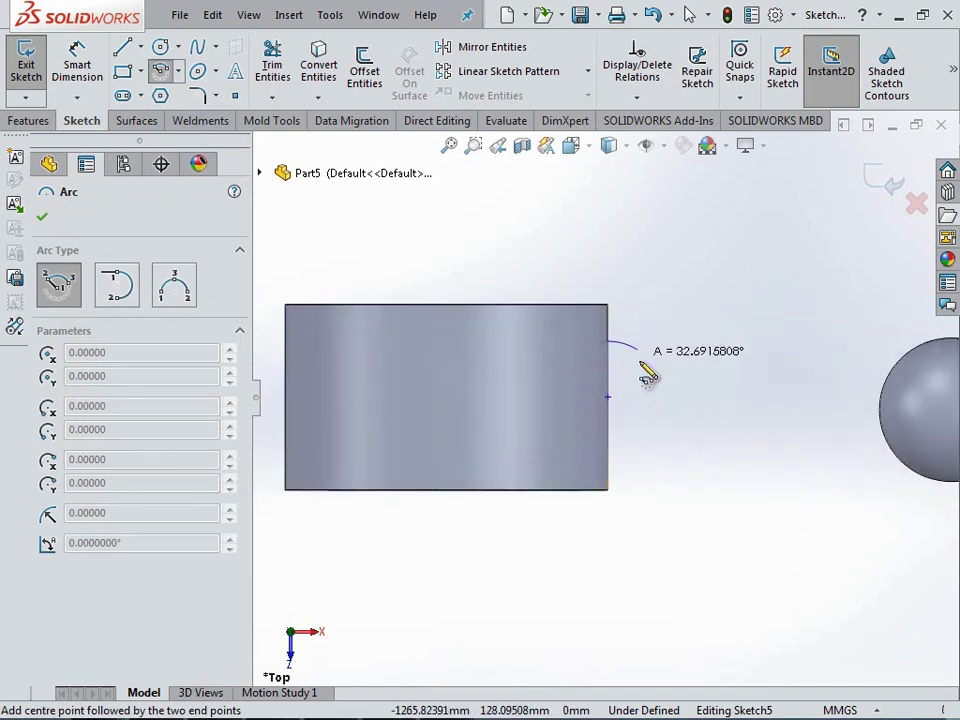
click(611, 462)
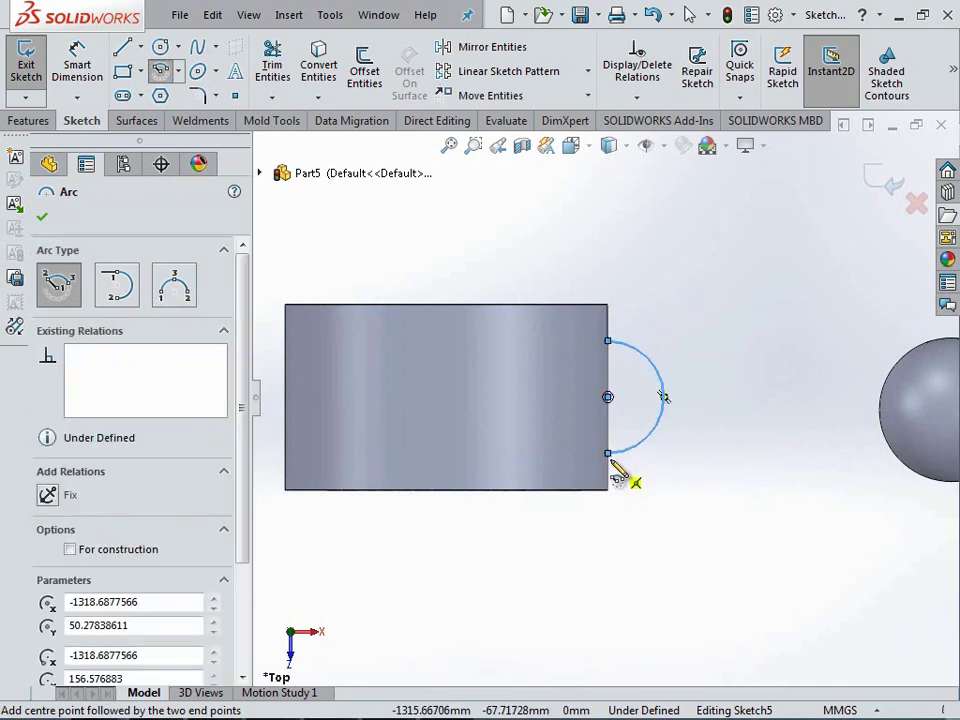
key(Escape)
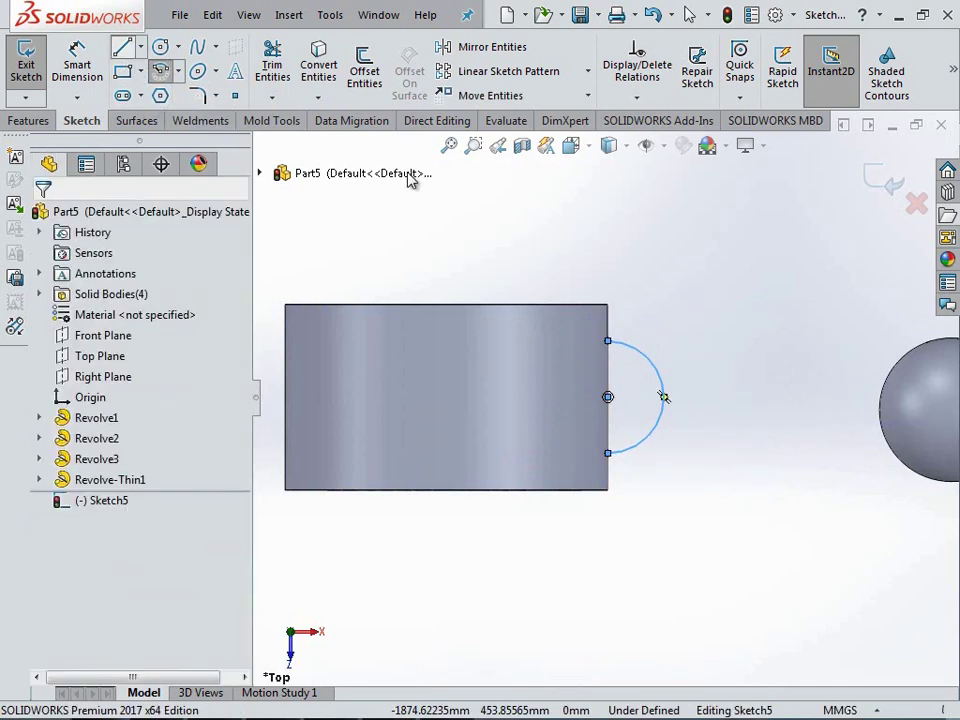
Close the arc with a vertical line and exit Sketch5.
click(608, 341)
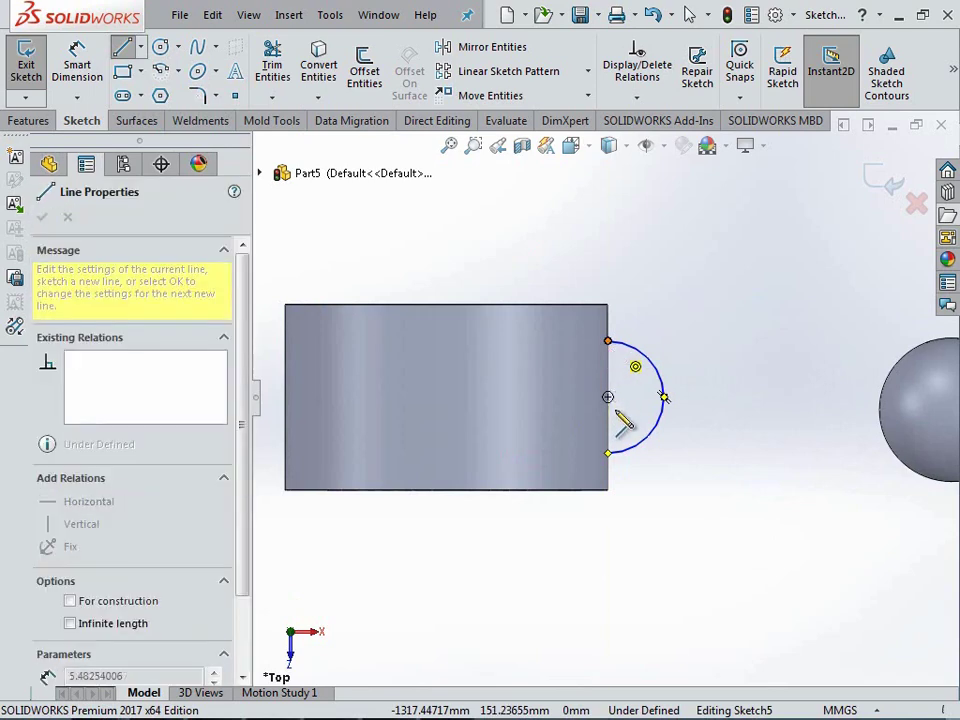
click(608, 454)
scroll(606, 397, up, 2)
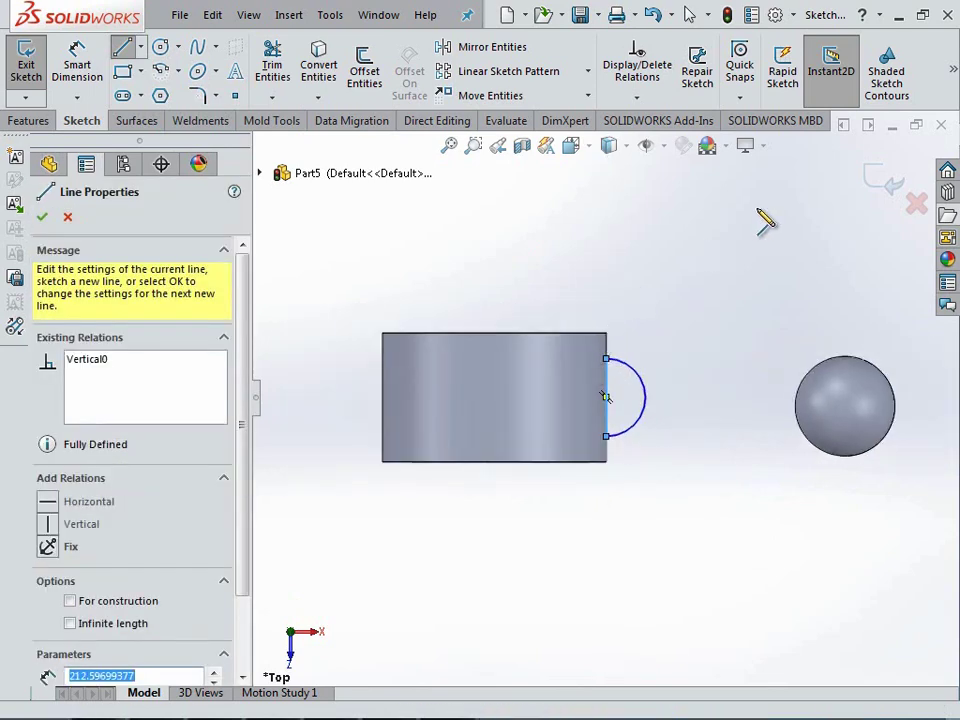
click(880, 176)
click(870, 174)
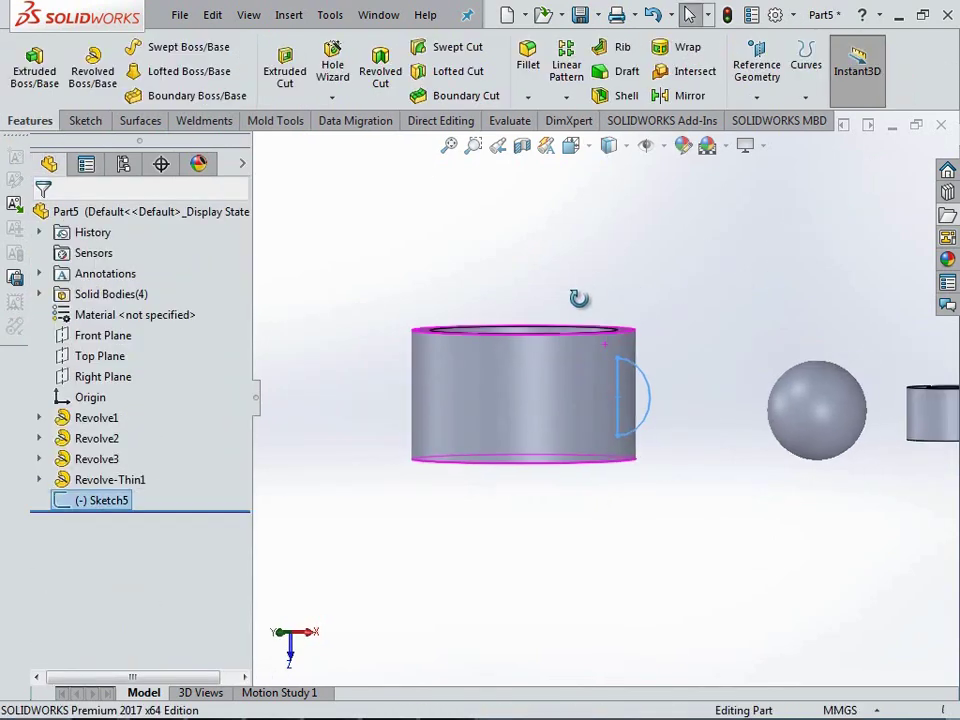
middle_drag(579, 298, 600, 360)
scroll(611, 381, down, 2)
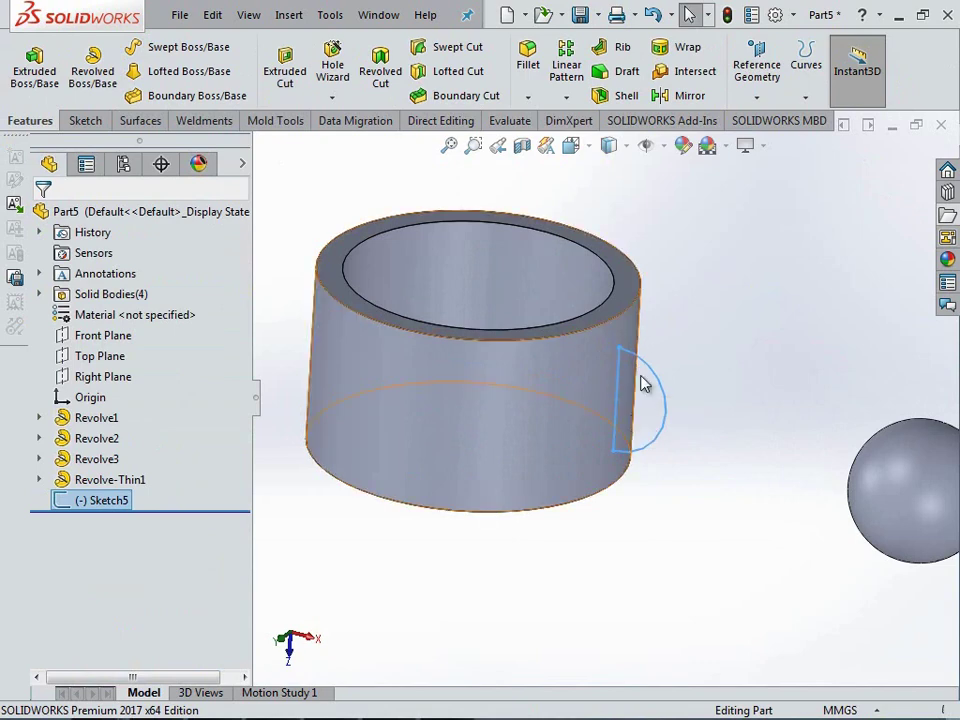
scroll(600, 410, up, 1)
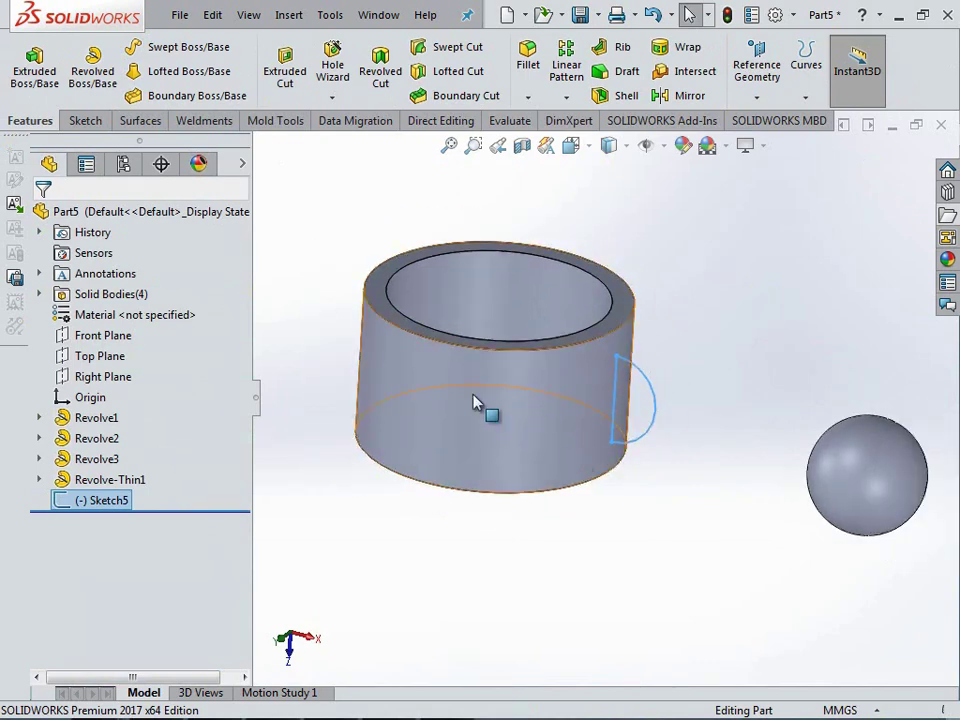
scroll(450, 413, up, 2)
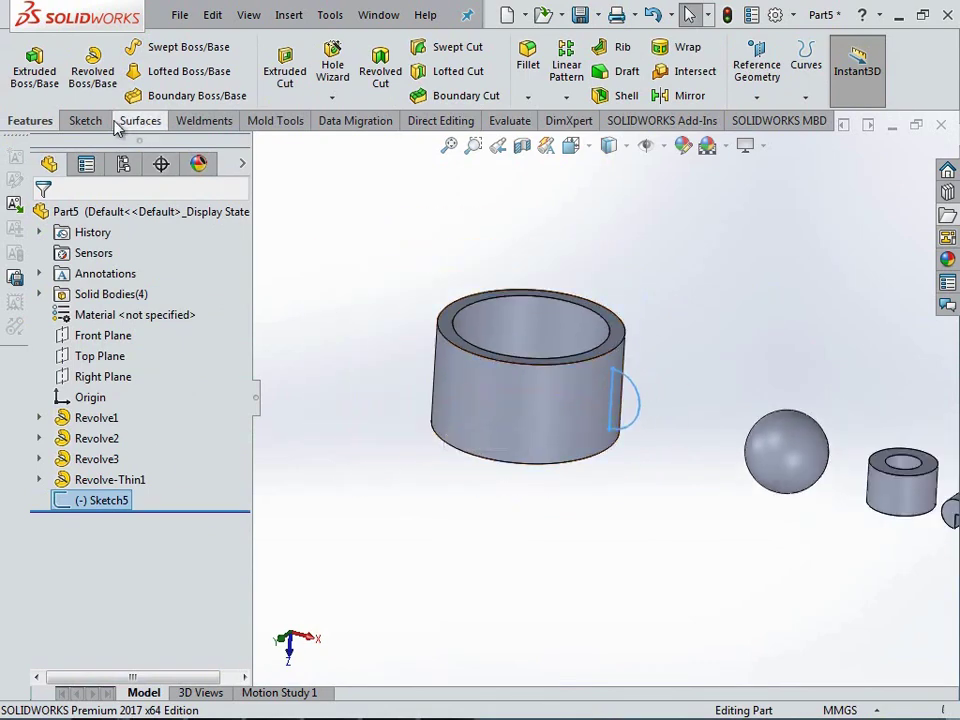
click(97, 85)
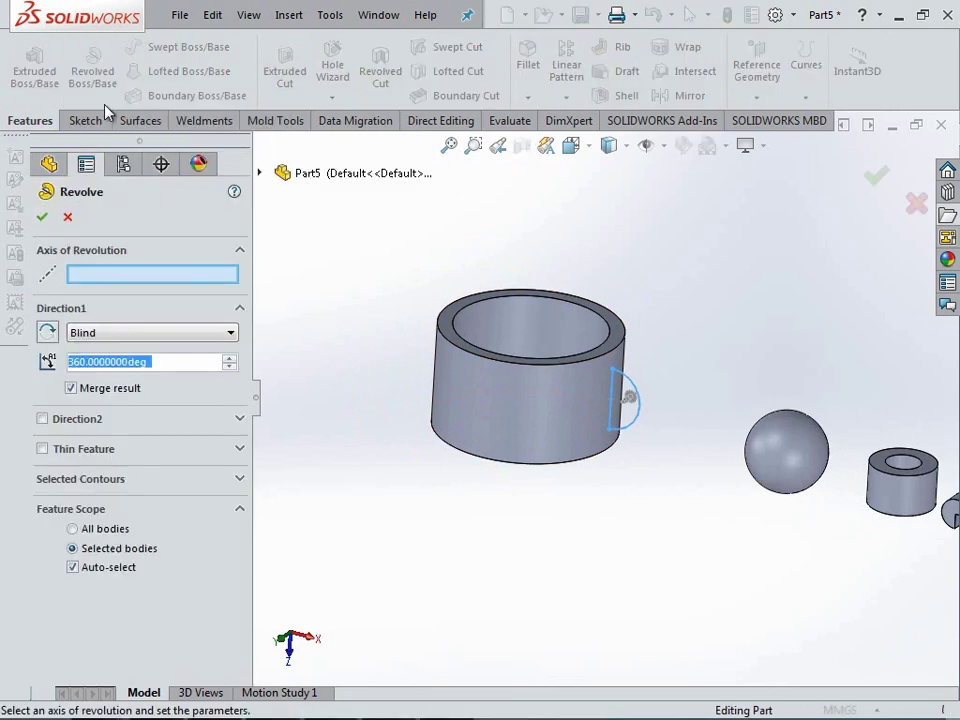
click(155, 488)
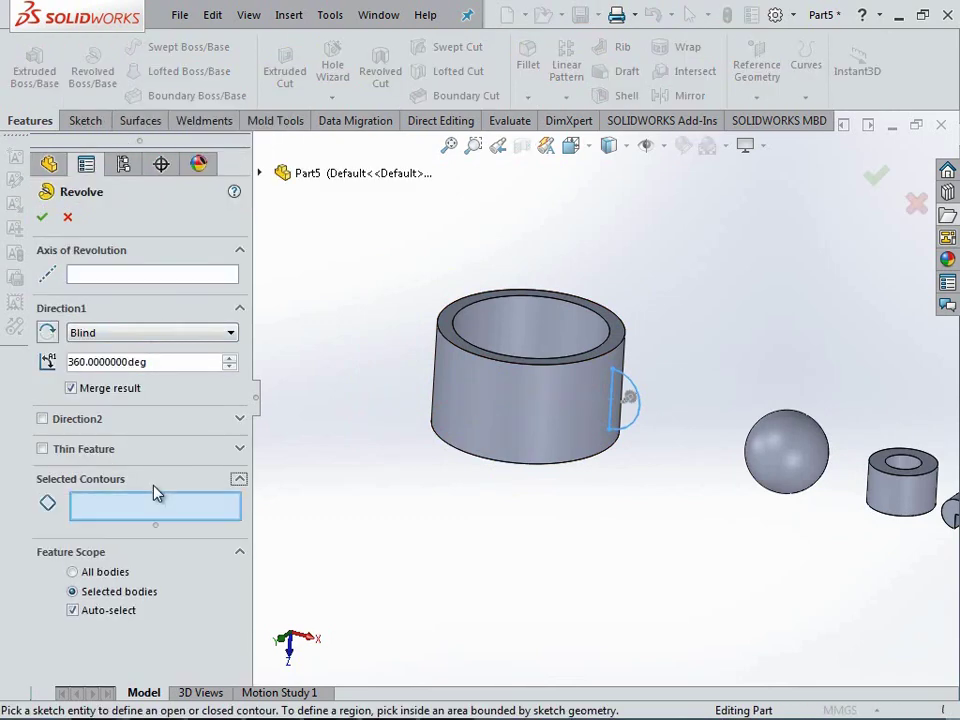
scroll(606, 413, down, 3)
click(628, 388)
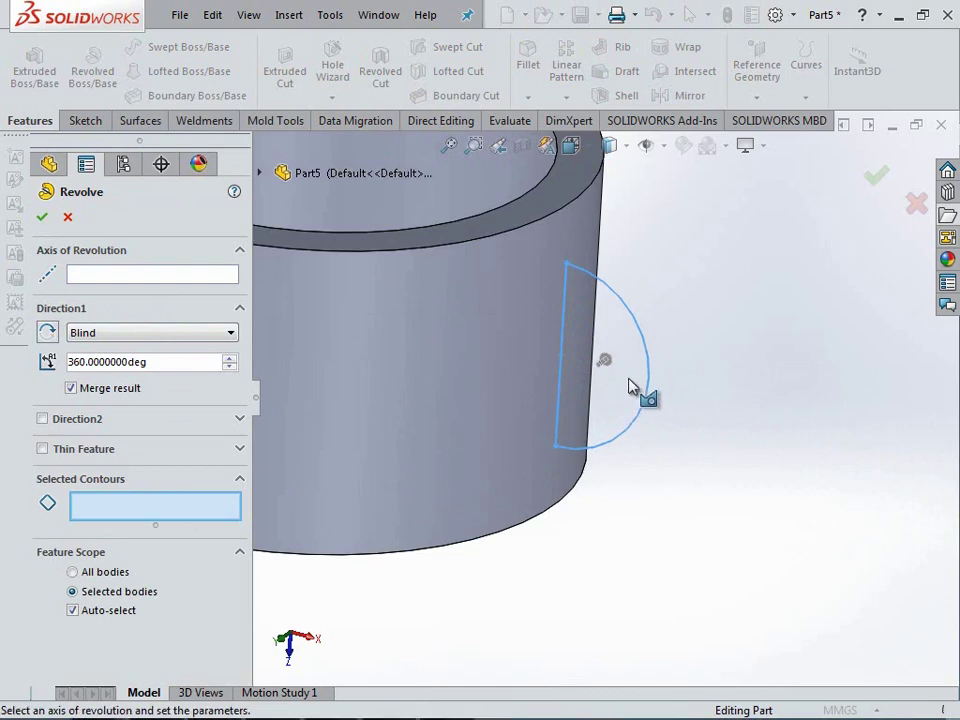
scroll(658, 491, up, 3)
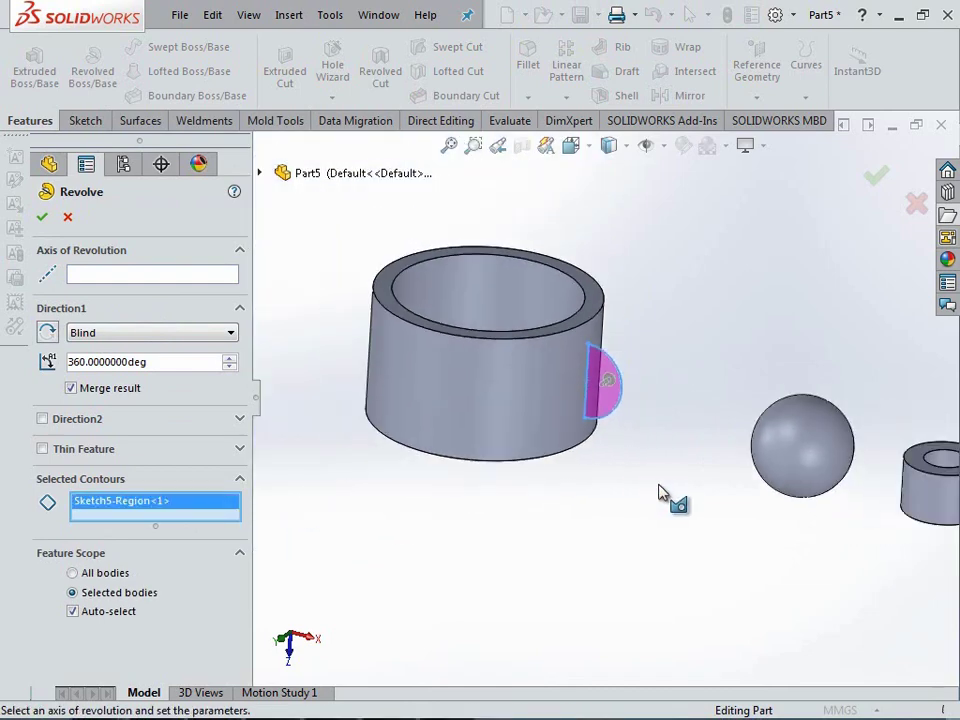
click(154, 276)
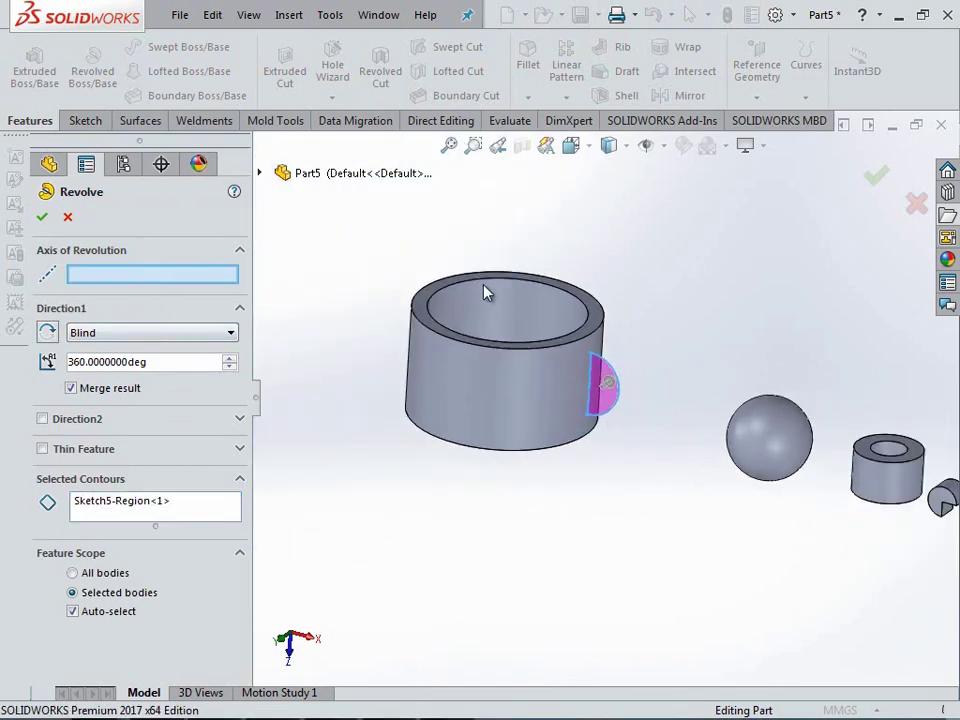
scroll(484, 291, down, 2)
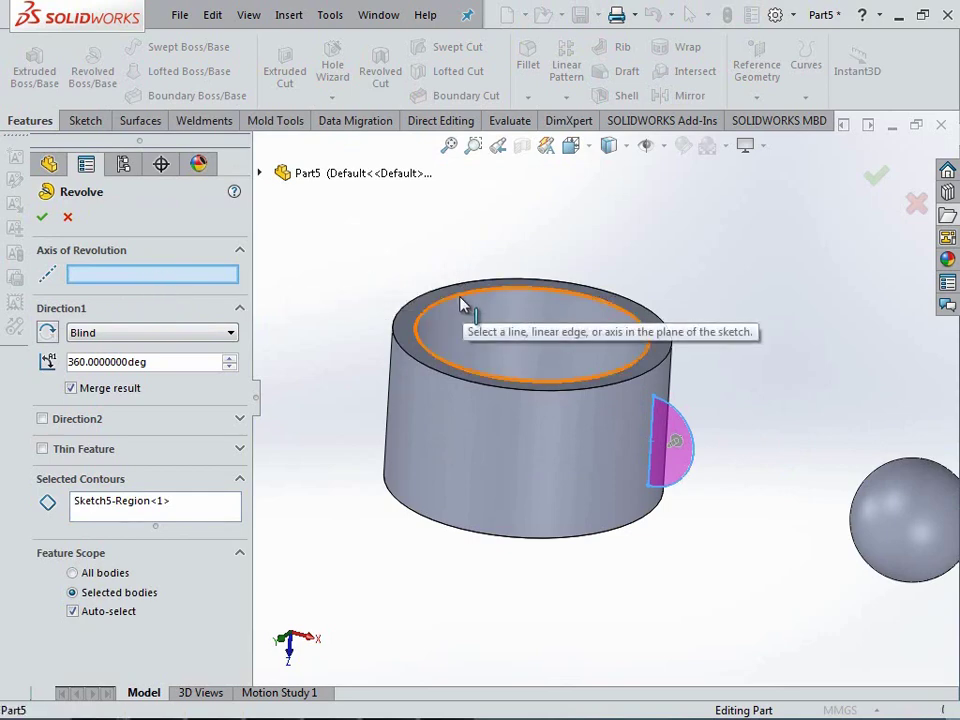
scroll(466, 300, up, 3)
middle_drag(601, 388, 560, 366)
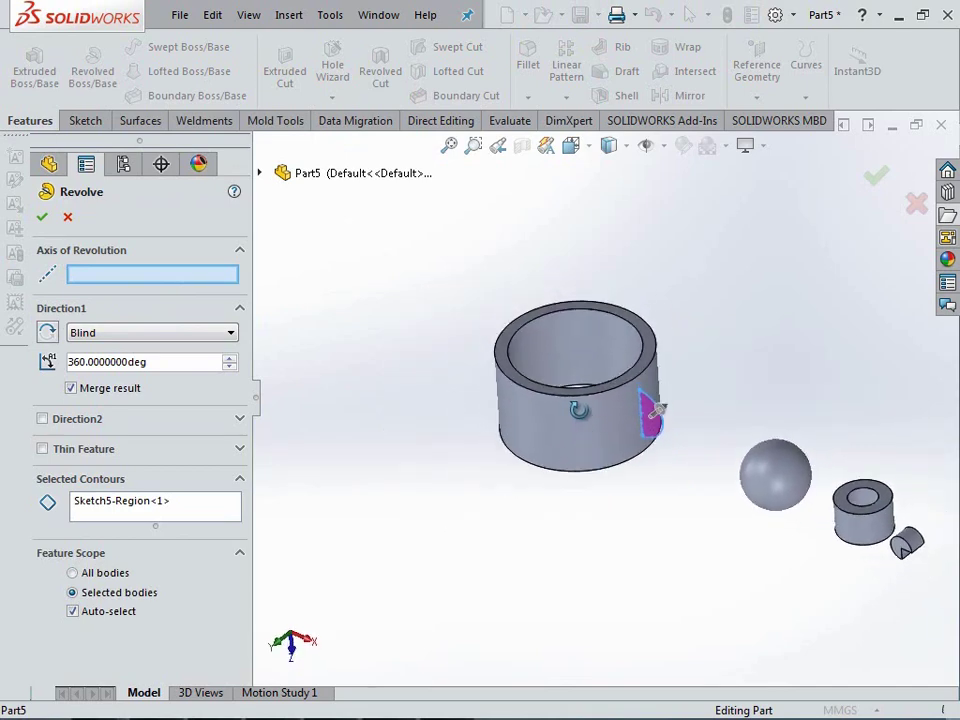
scroll(560, 366, down, 2)
scroll(589, 328, down, 1)
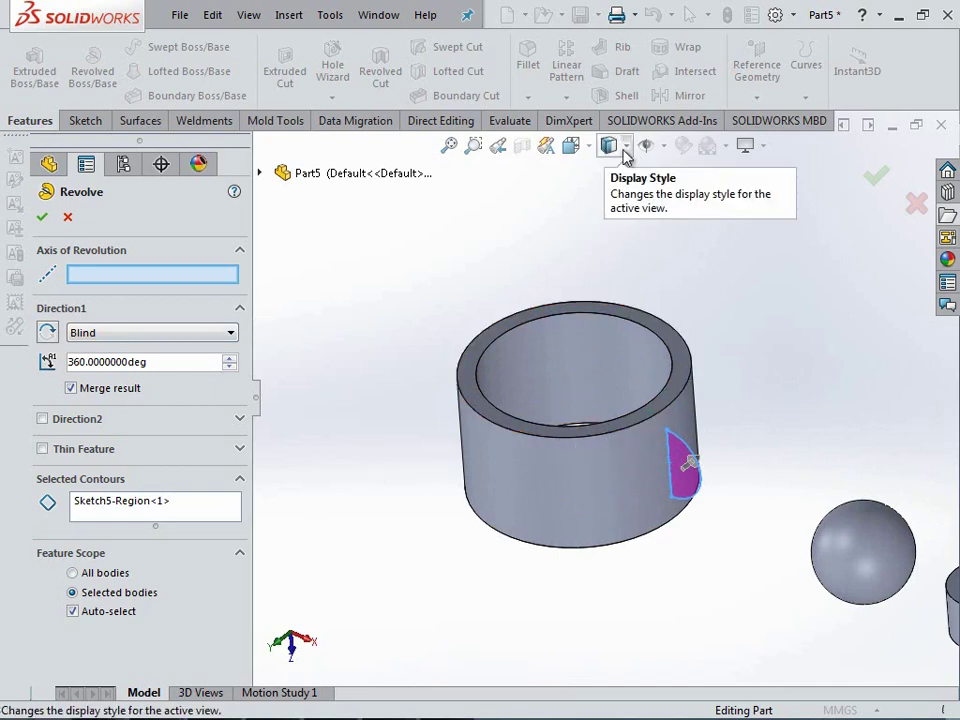
Cancel the axis-less revolve, turn on View Temporary Axes, and start a new revolve.
click(69, 219)
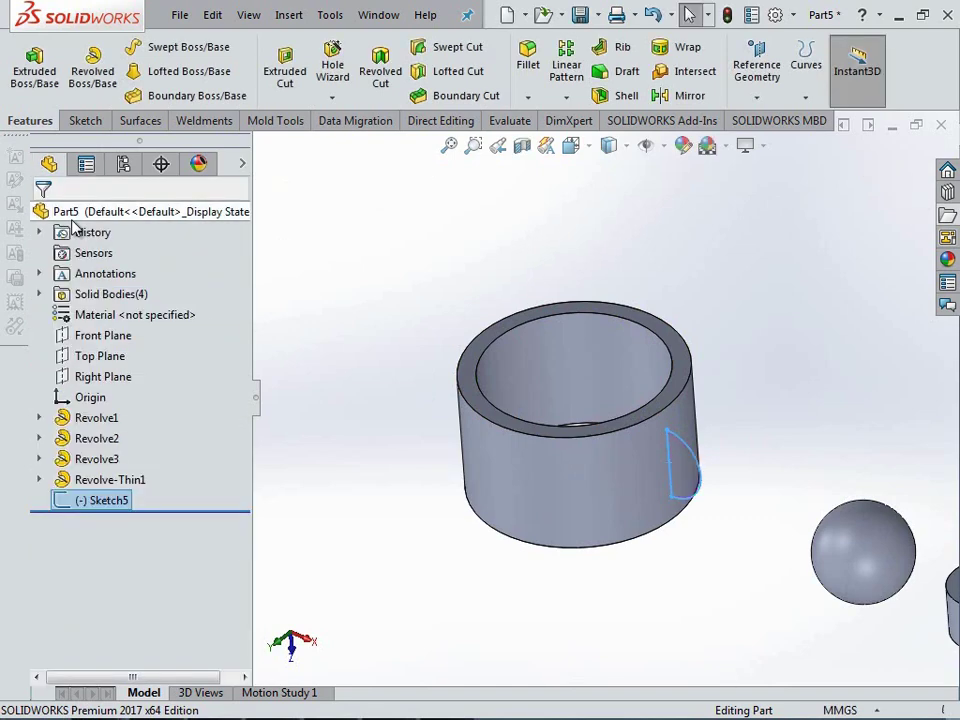
click(665, 146)
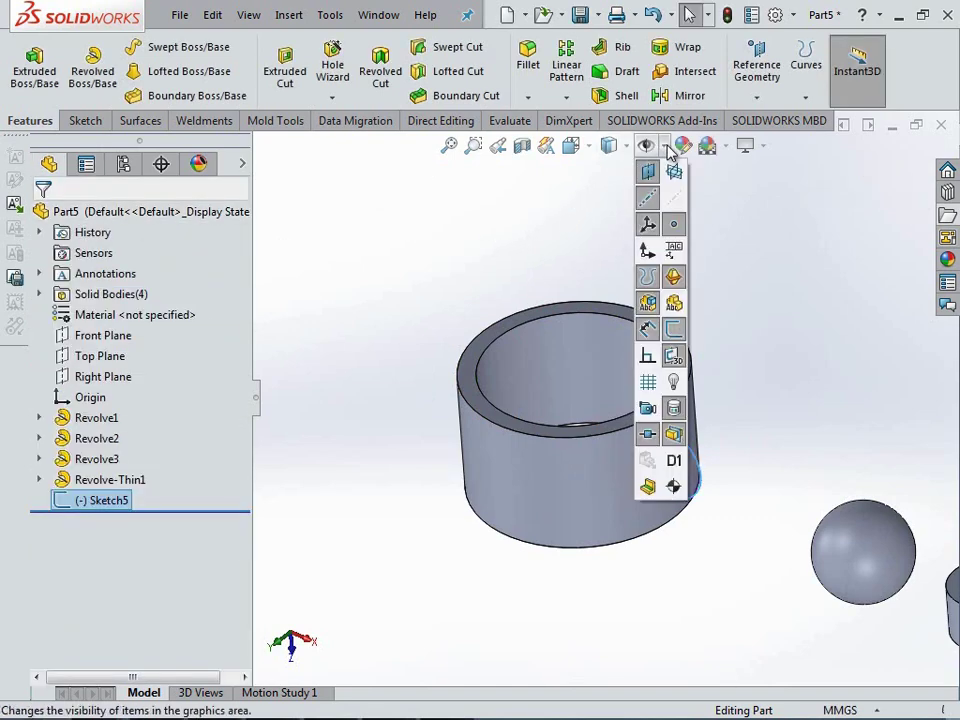
click(673, 205)
scroll(530, 283, up, 3)
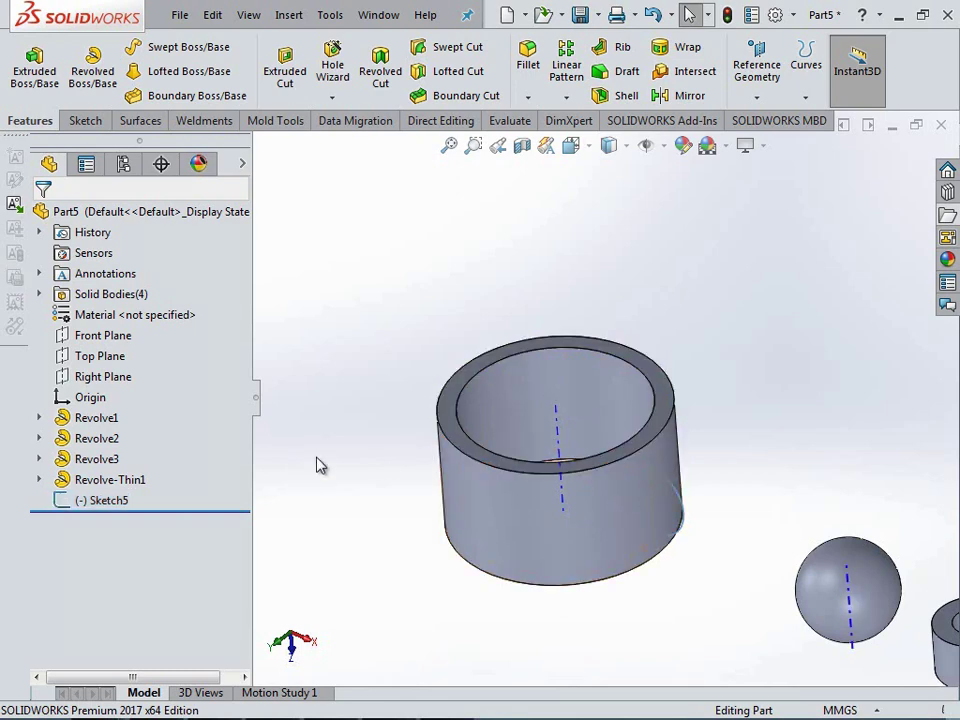
click(92, 72)
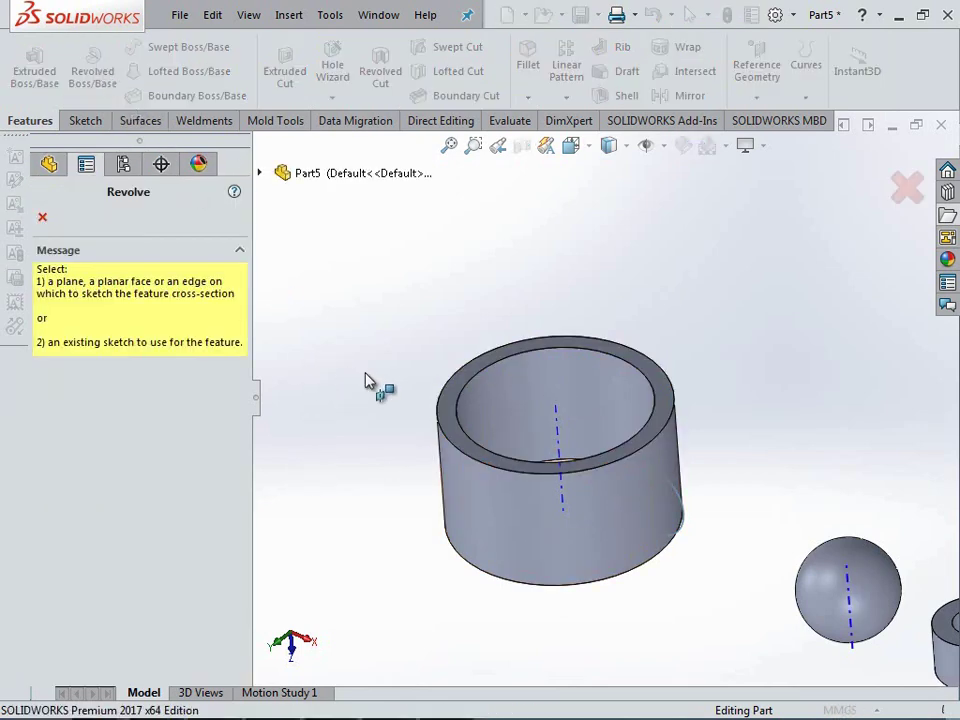
Use Sketch5 and its half-round region as the revolve profile.
click(260, 174)
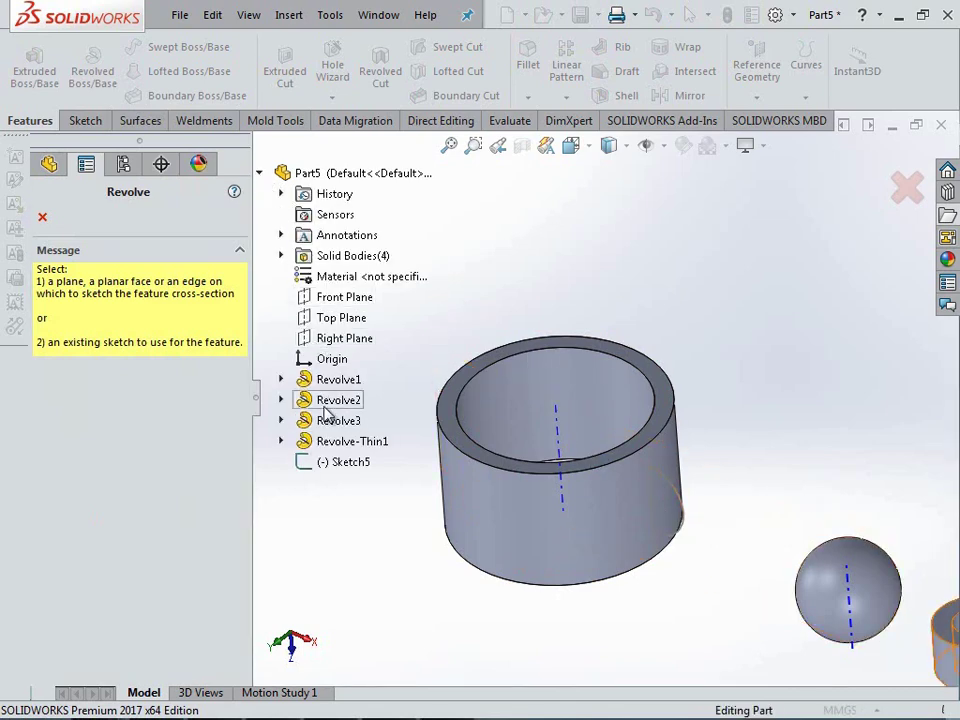
click(334, 462)
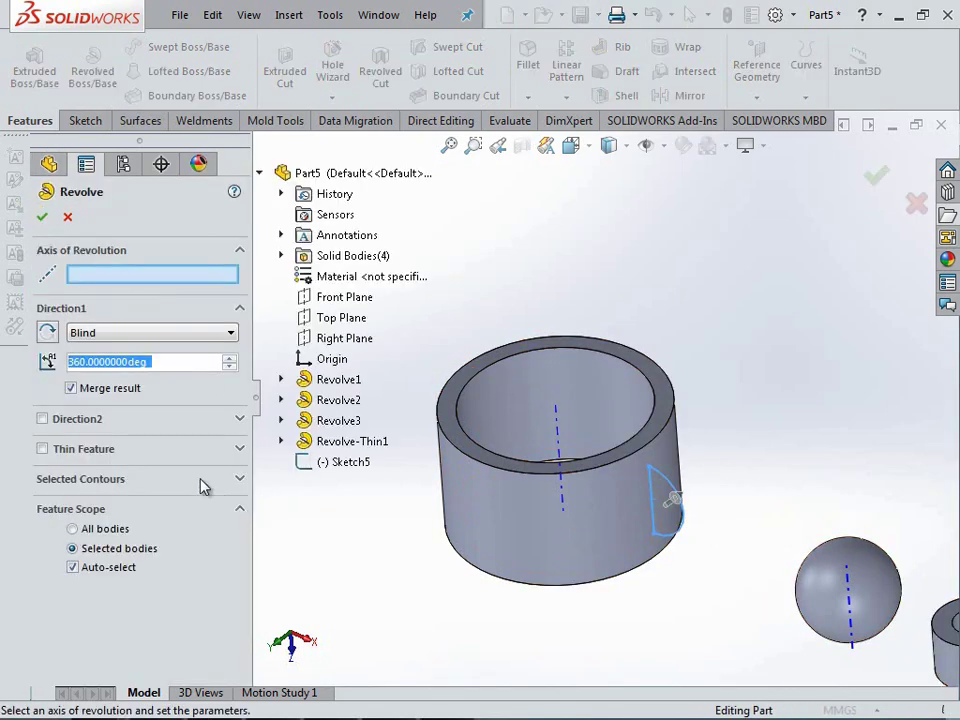
click(127, 482)
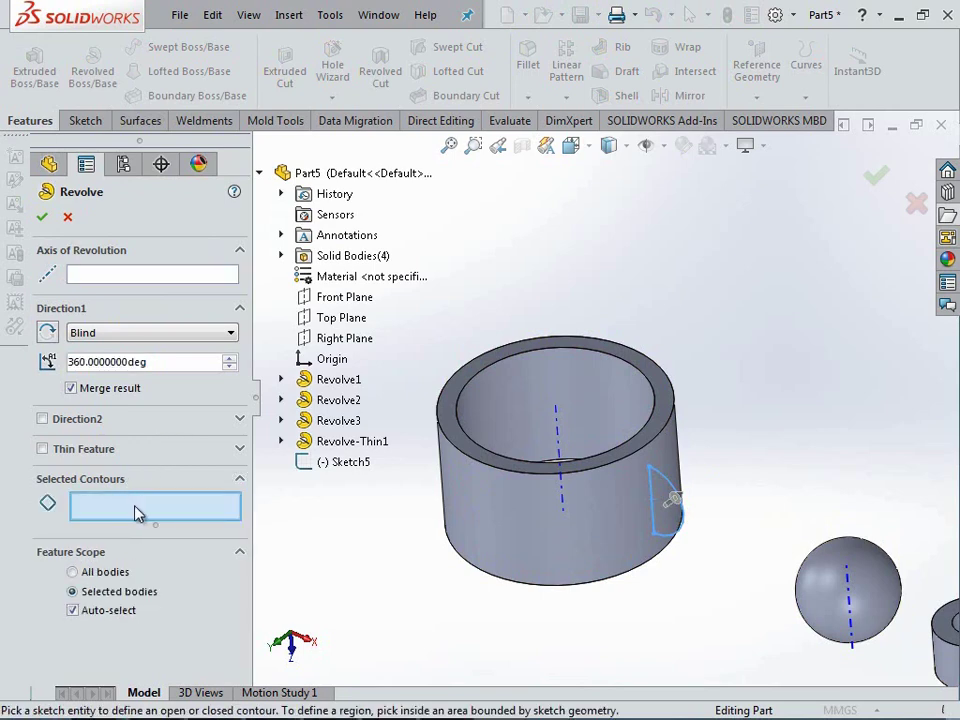
scroll(664, 514, down, 3)
click(663, 518)
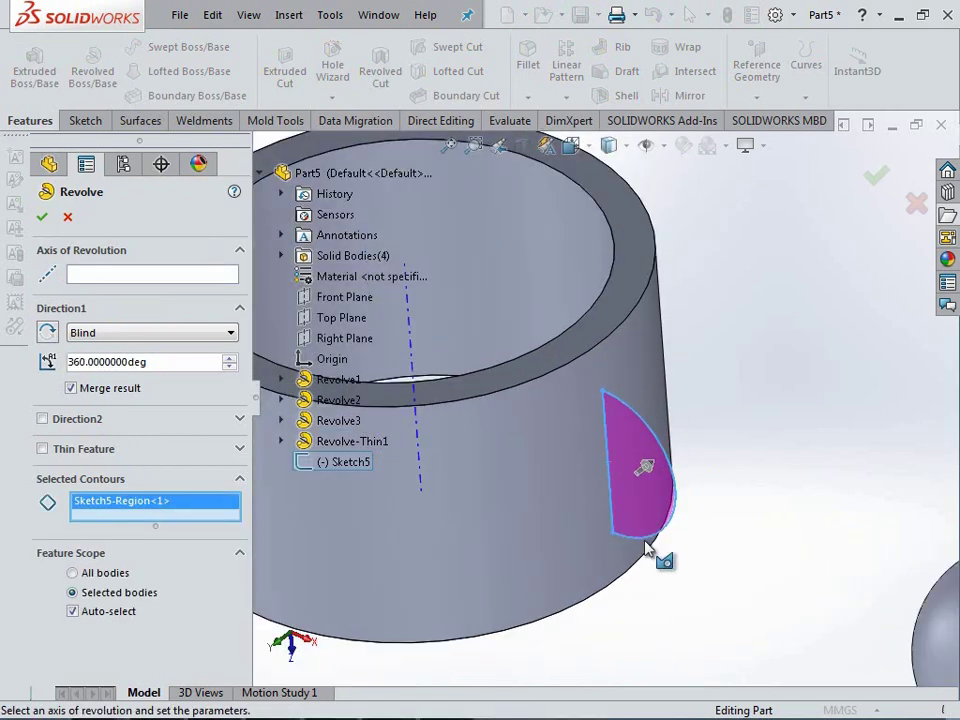
scroll(519, 434, up, 3)
Revolve it 360° about the cylinder's temporary axis and accept it as Revolve4.
click(170, 281)
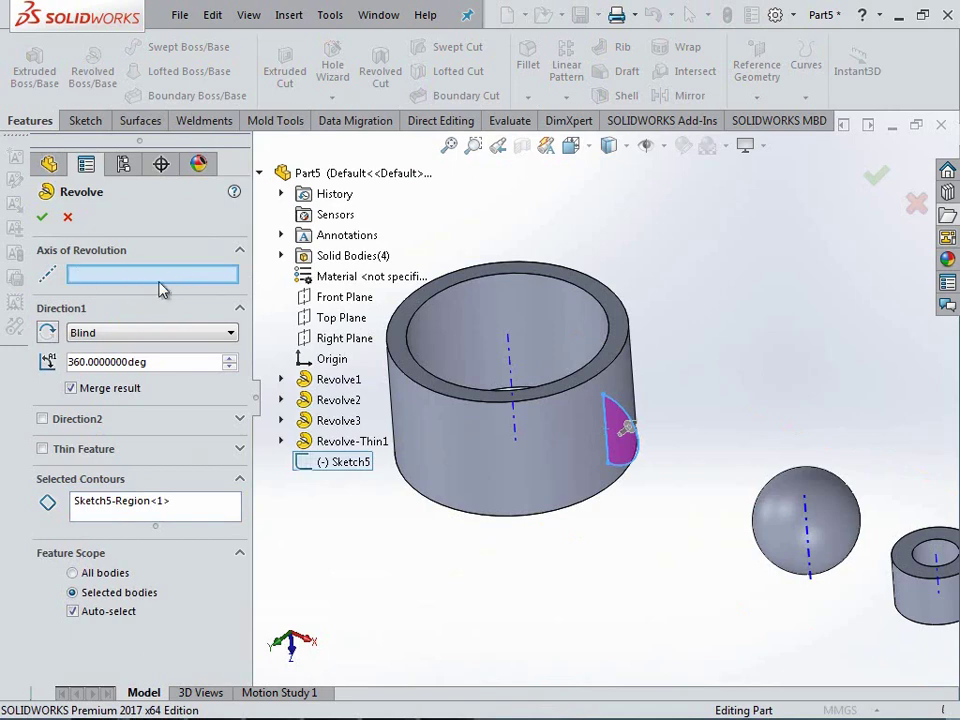
click(510, 360)
scroll(561, 429, up, 2)
mouse_move(561, 429)
middle_down()
mouse_move(626, 484)
mouse_move(685, 477)
mouse_move(707, 529)
mouse_move(598, 508)
mouse_move(628, 557)
middle_up()
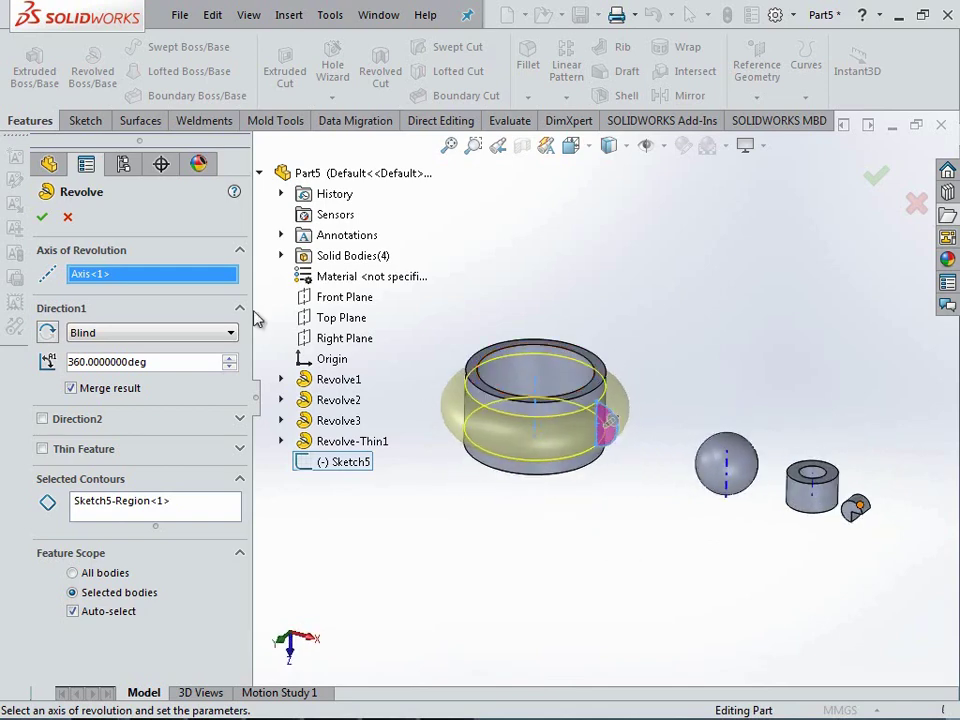
click(41, 217)
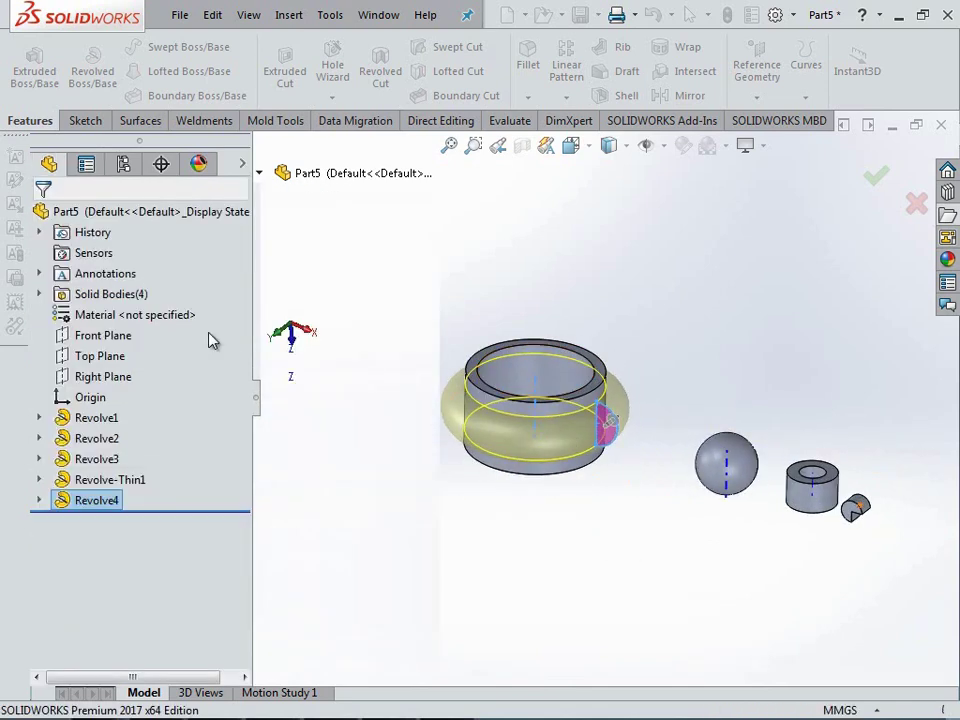
scroll(444, 478, down, 2)
mouse_move(433, 418)
middle_down()
mouse_move(454, 561)
mouse_move(435, 392)
mouse_move(405, 328)
mouse_move(414, 369)
mouse_move(432, 390)
middle_up()
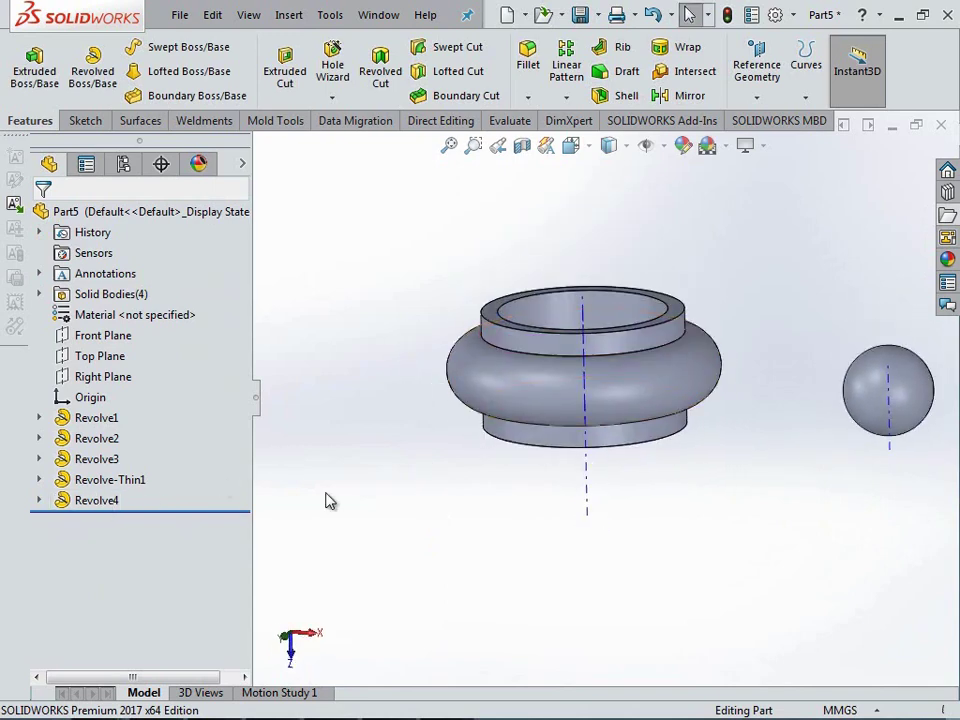
mouse_move(428, 418)
middle_down()
mouse_move(446, 467)
mouse_move(390, 480)
mouse_move(386, 418)
mouse_move(400, 430)
middle_up()
Edit Revolve4 to a 240° Direction 1 angle, leaving a gap in the band.
right_click(78, 502)
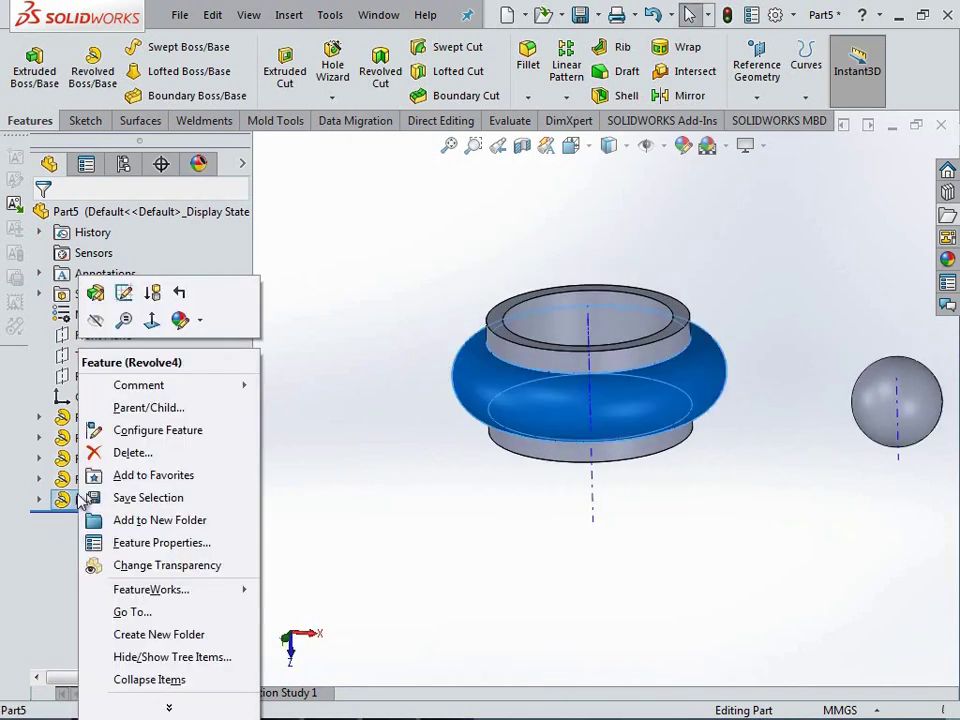
click(95, 295)
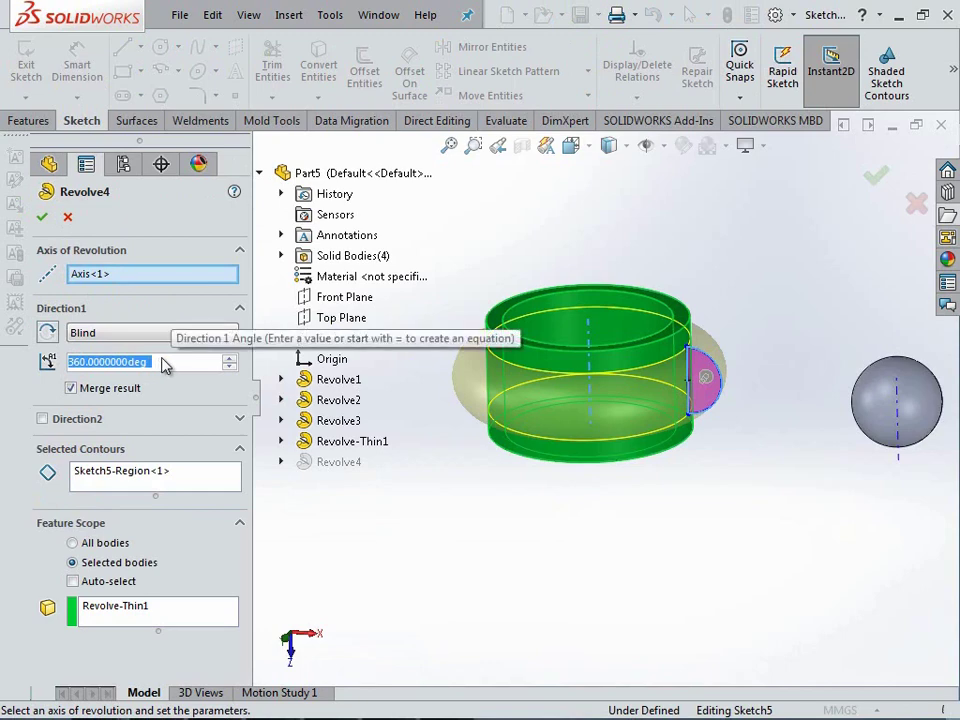
text(24)
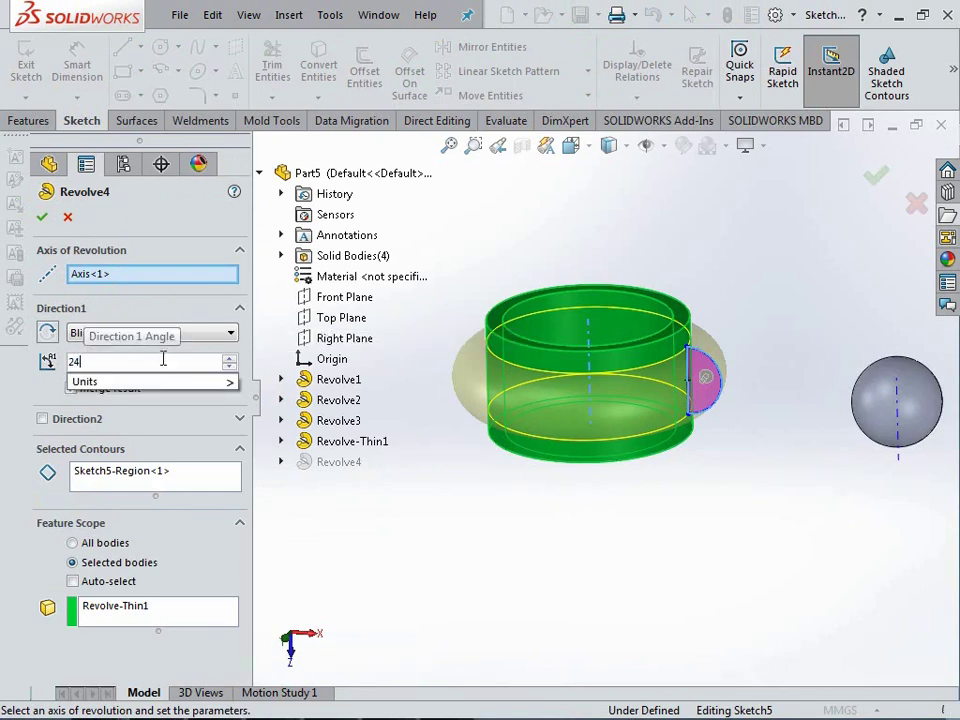
text(0)
key(Return)
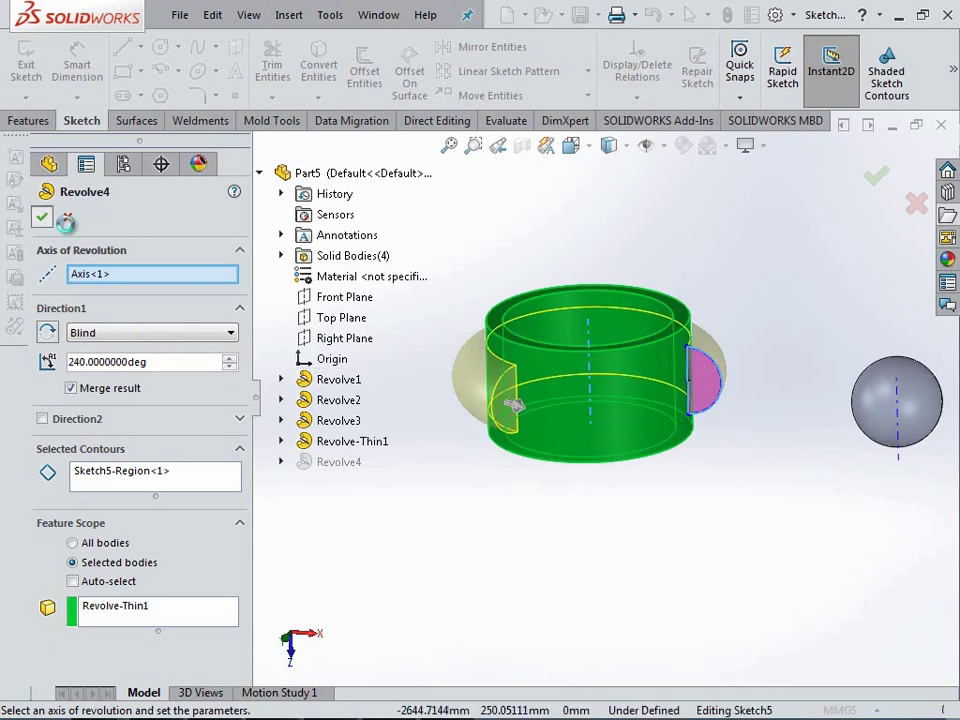
key(Return)
mouse_move(542, 505)
middle_down()
mouse_move(502, 458)
mouse_move(465, 542)
mouse_move(660, 499)
mouse_move(589, 600)
mouse_move(562, 605)
mouse_move(572, 598)
middle_up()
scroll(572, 598, up, 2)
scroll(593, 424, down, 2)
scroll(590, 420, up, 3)
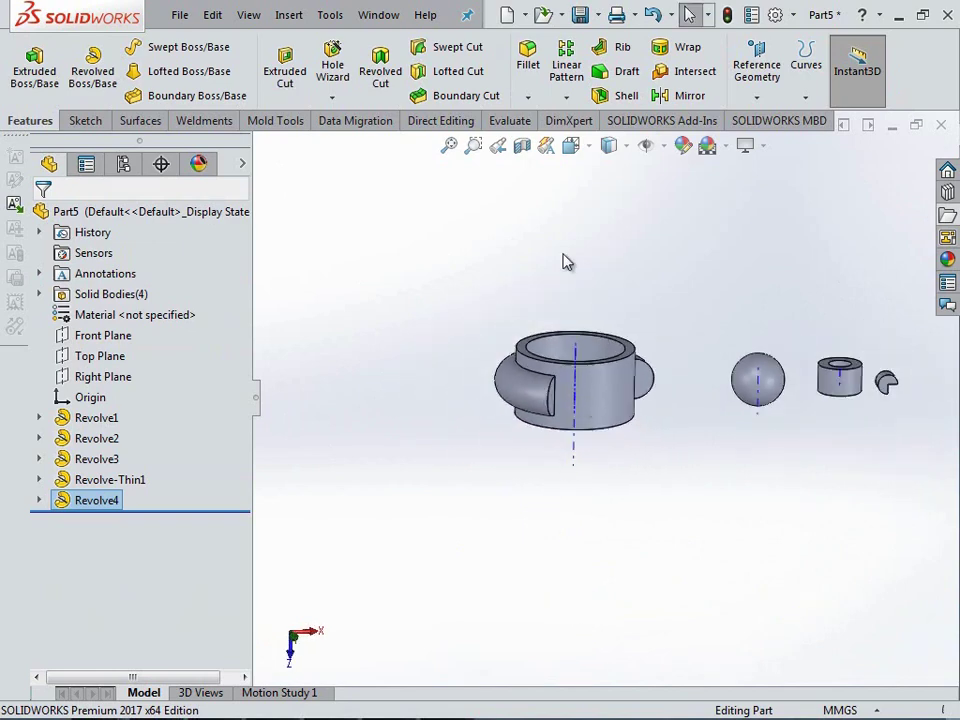